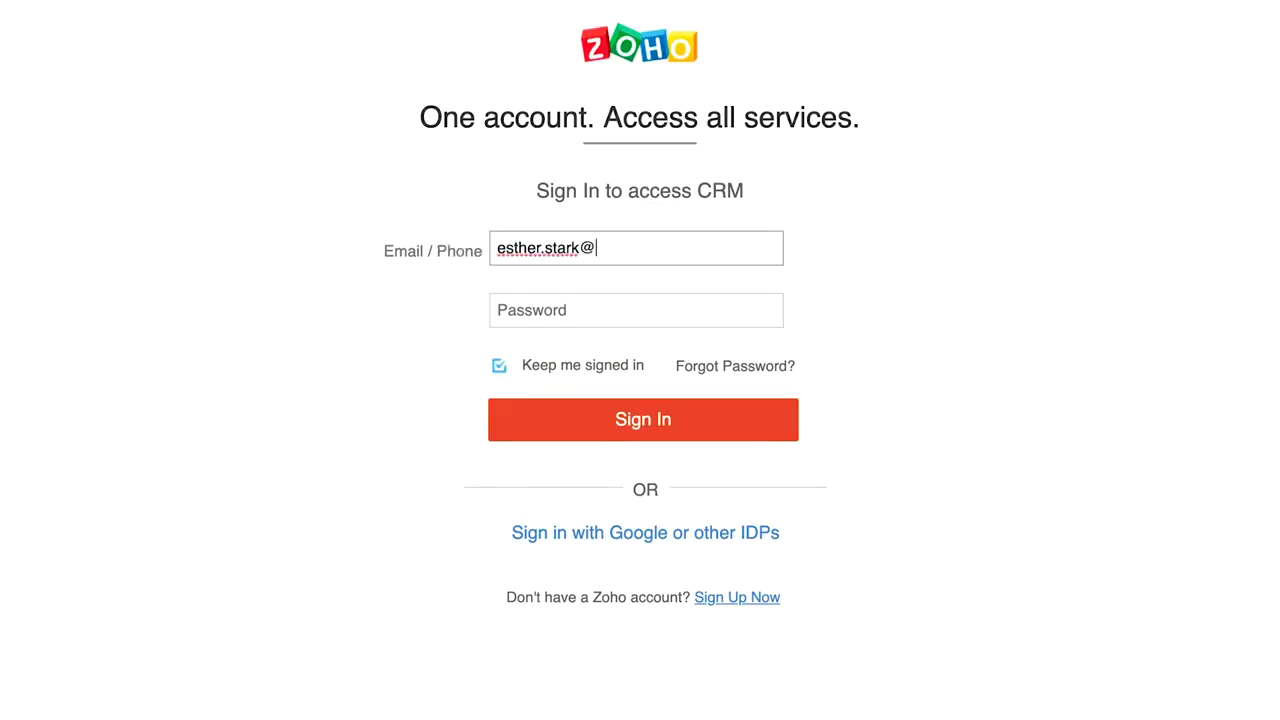
# Enter the account password and sign in to reach the Zoho CRM Home dashboard
pyautogui.press('Tab')
pyautogui.write('••••••••••')
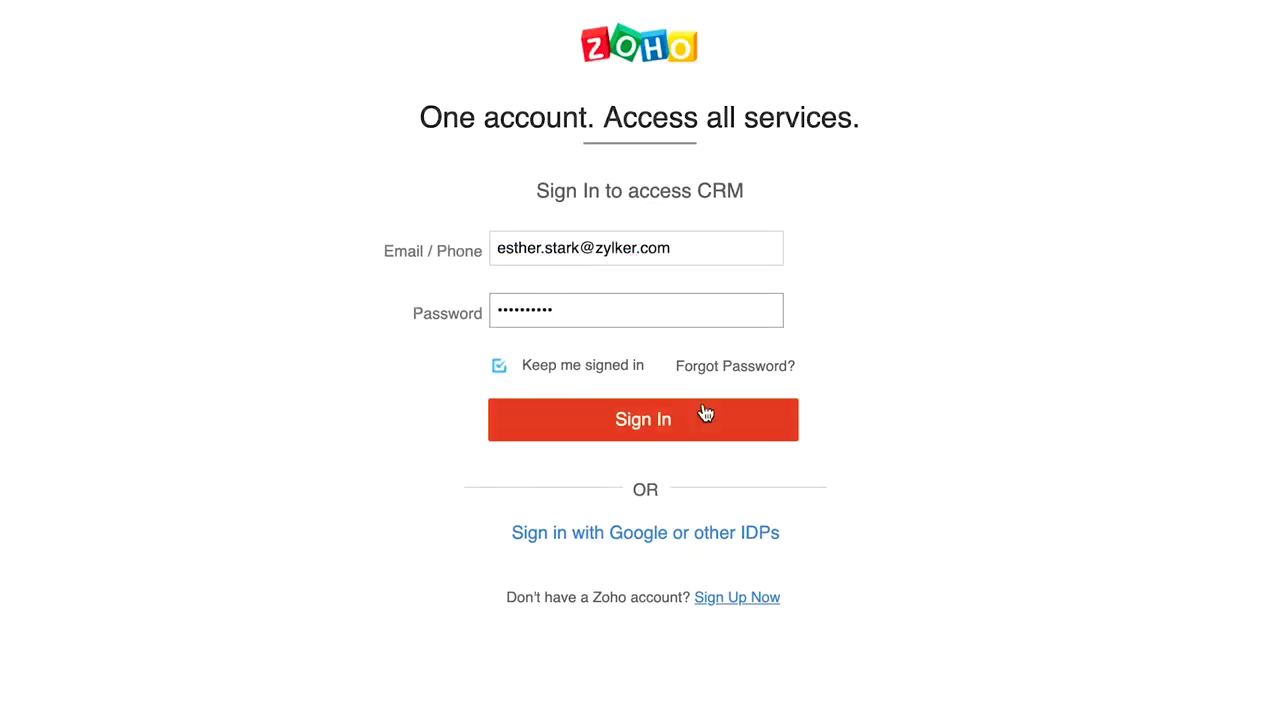
pyautogui.click(705, 414)
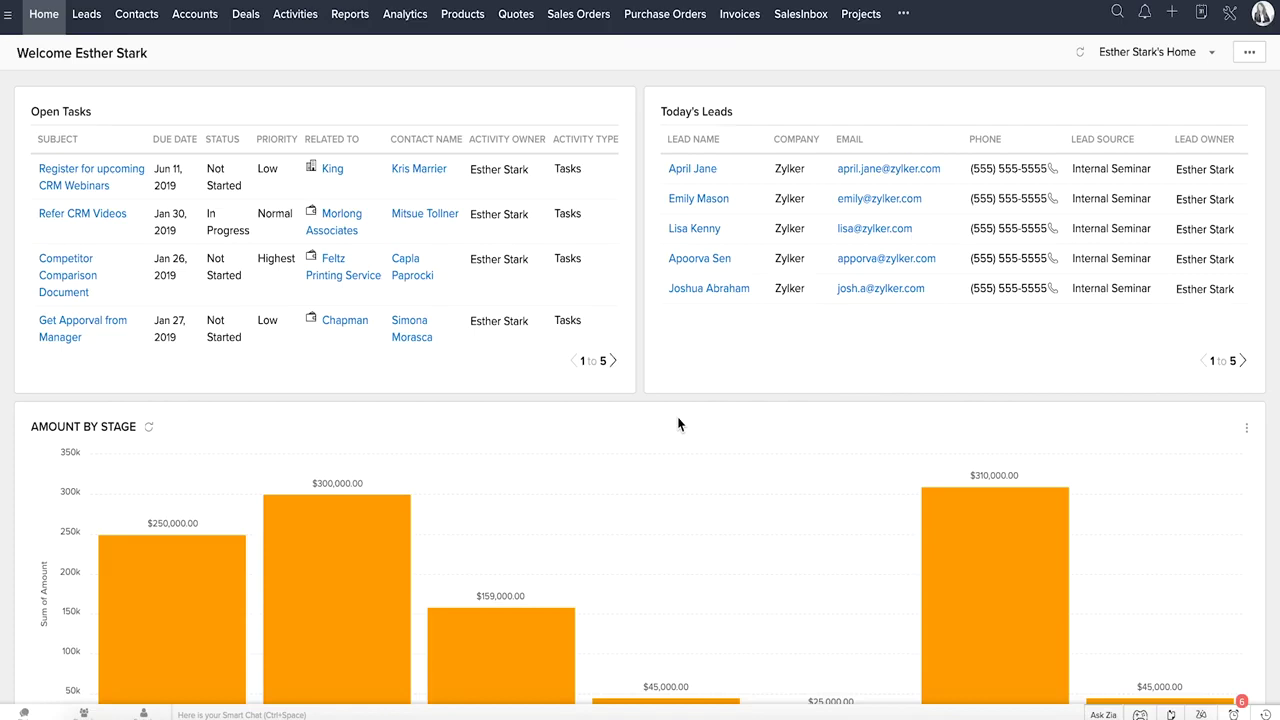
# Switch the home page to Classic View, then back to the personal home layout
pyautogui.click(1121, 56)
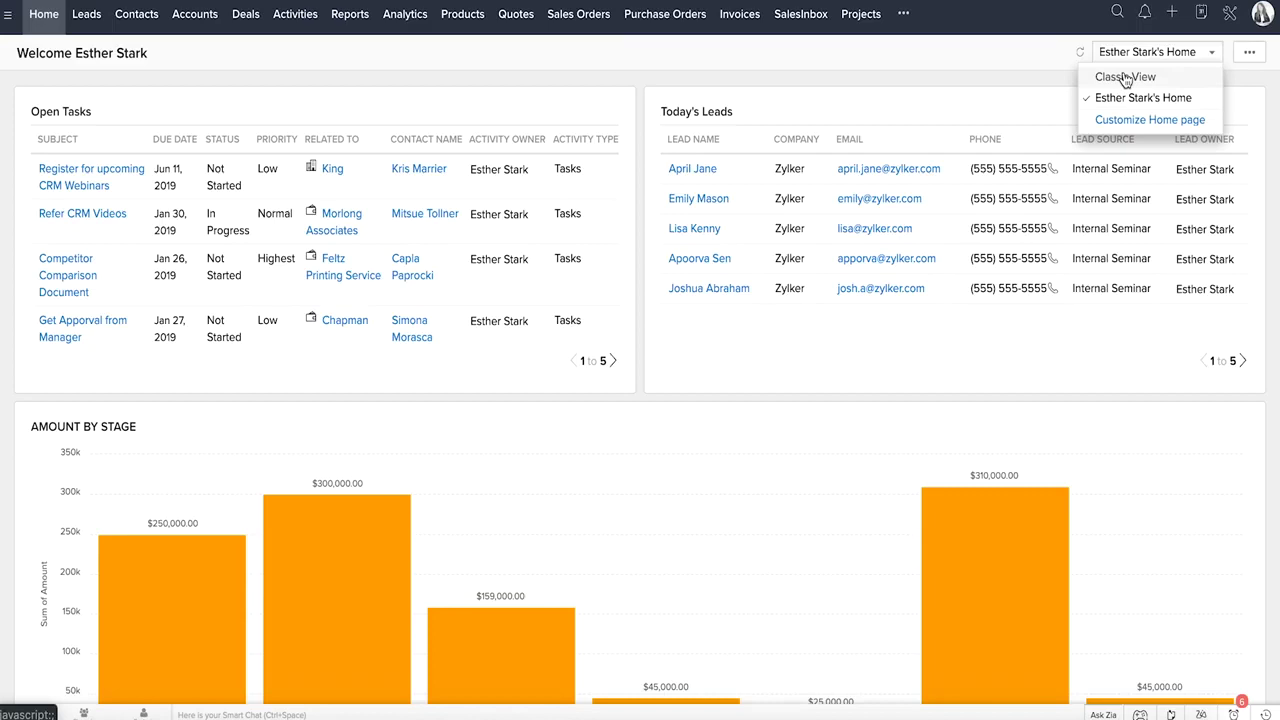
pyautogui.click(1125, 78)
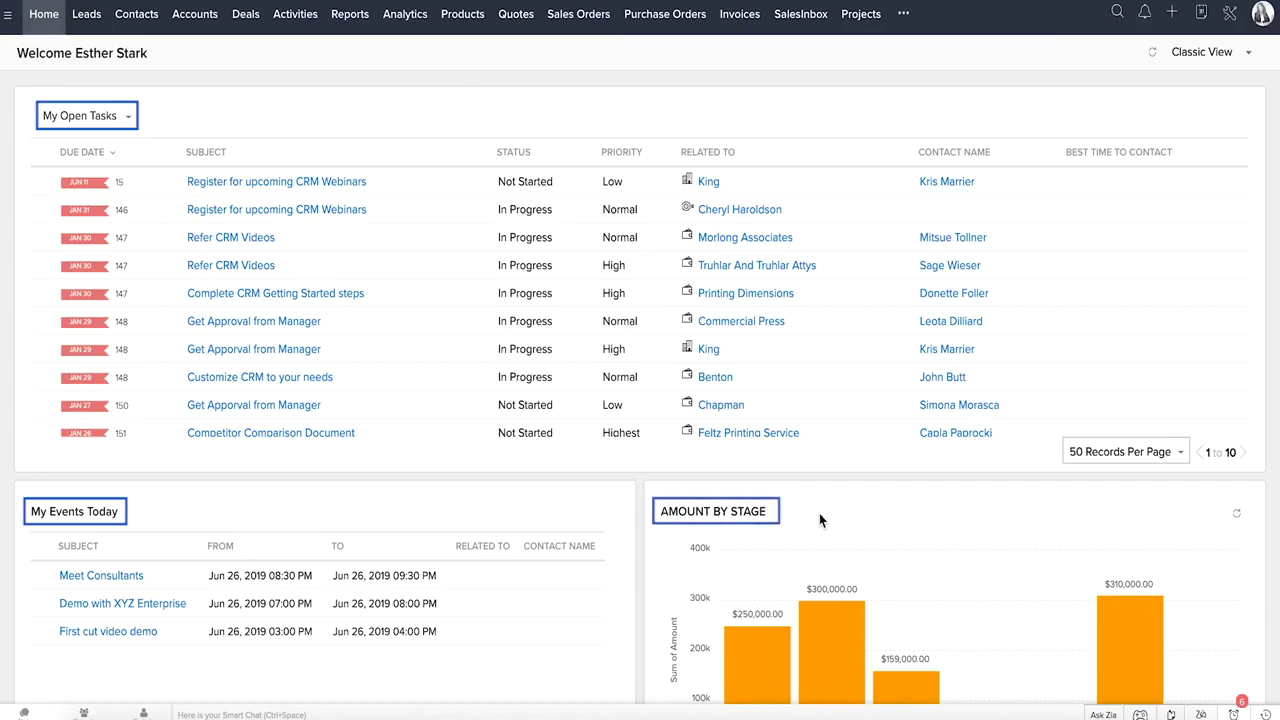
pyautogui.click(1195, 52)
pyautogui.click(1181, 95)
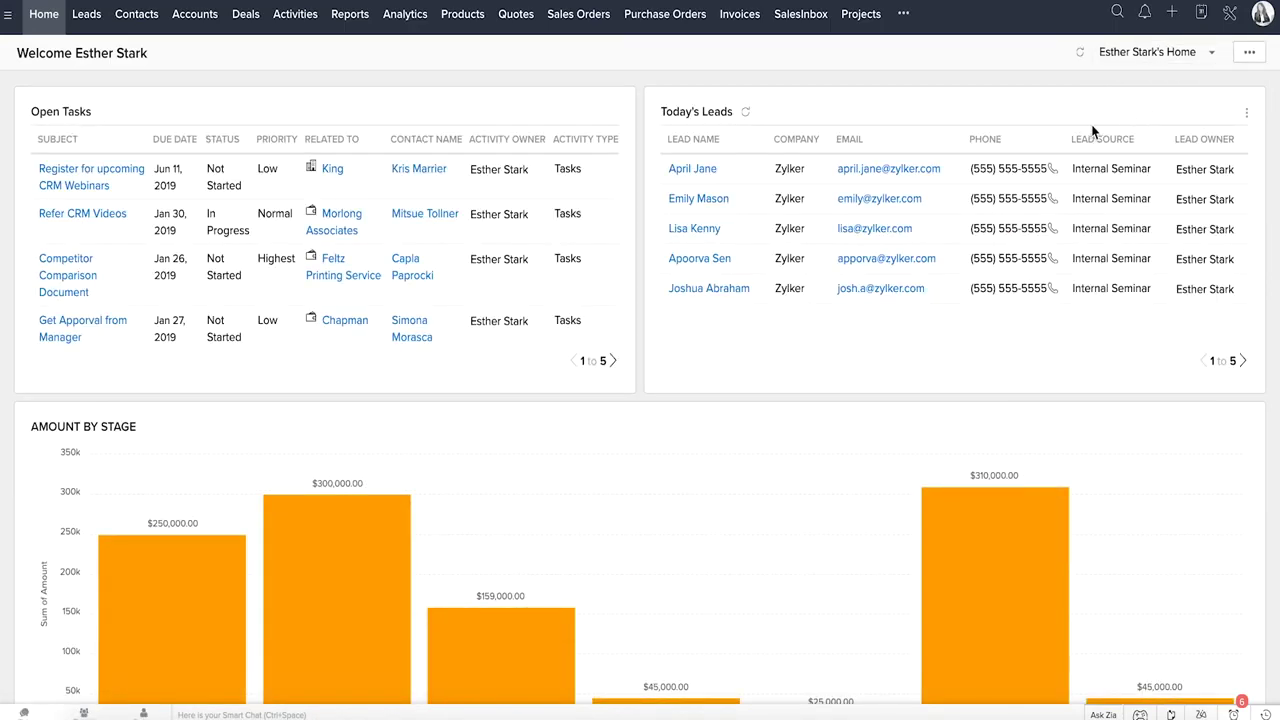
# Go to the Customize Home page settings from the home layout menu
pyautogui.click(1249, 52)
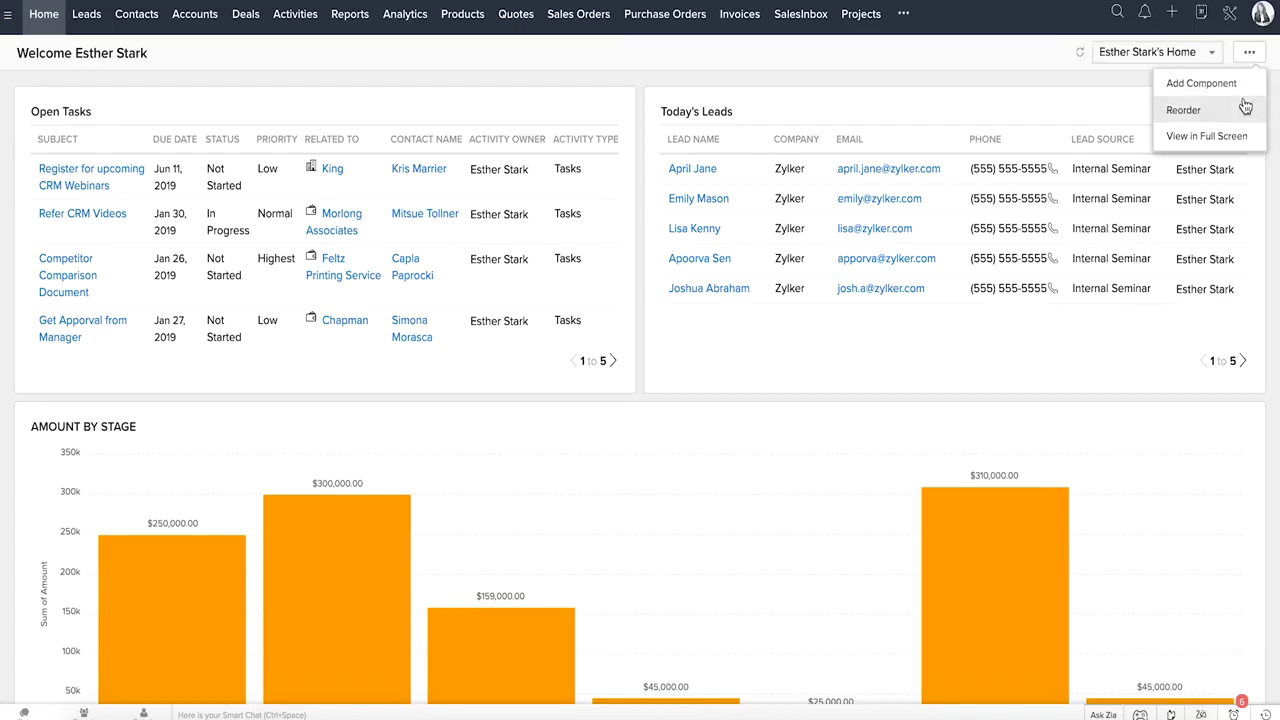
pyautogui.click(1212, 53)
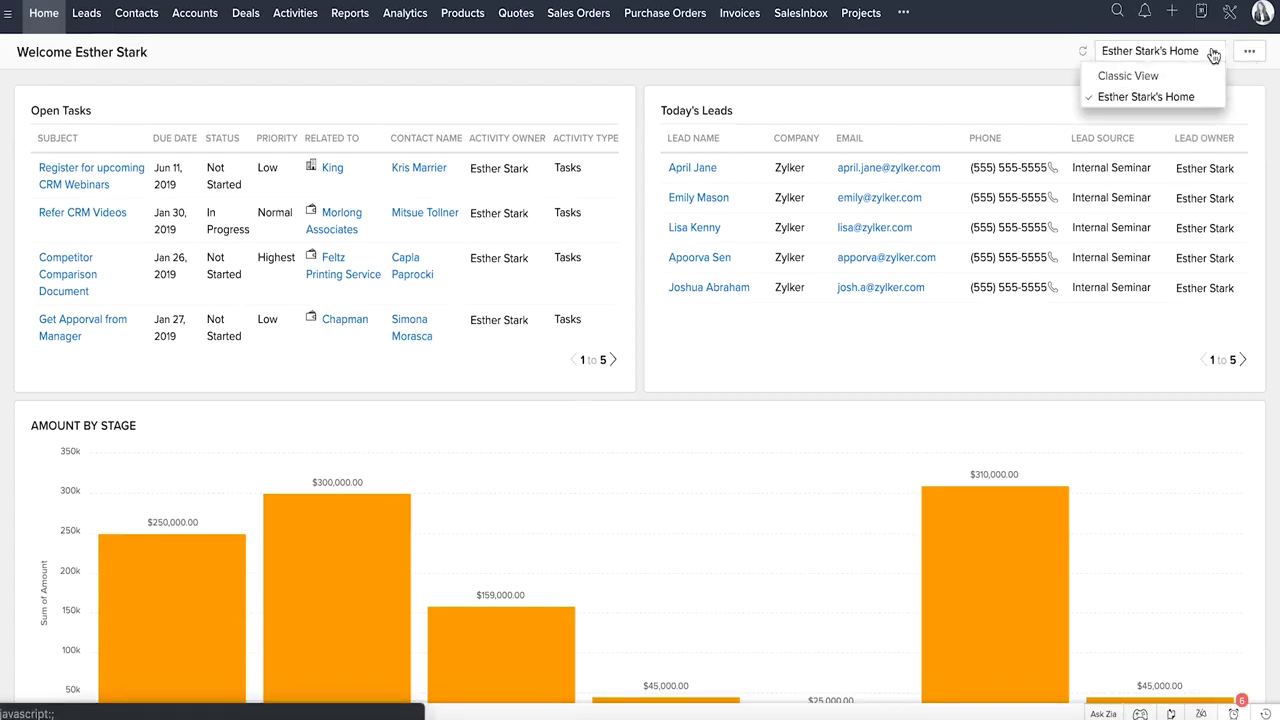
pyautogui.click(1194, 117)
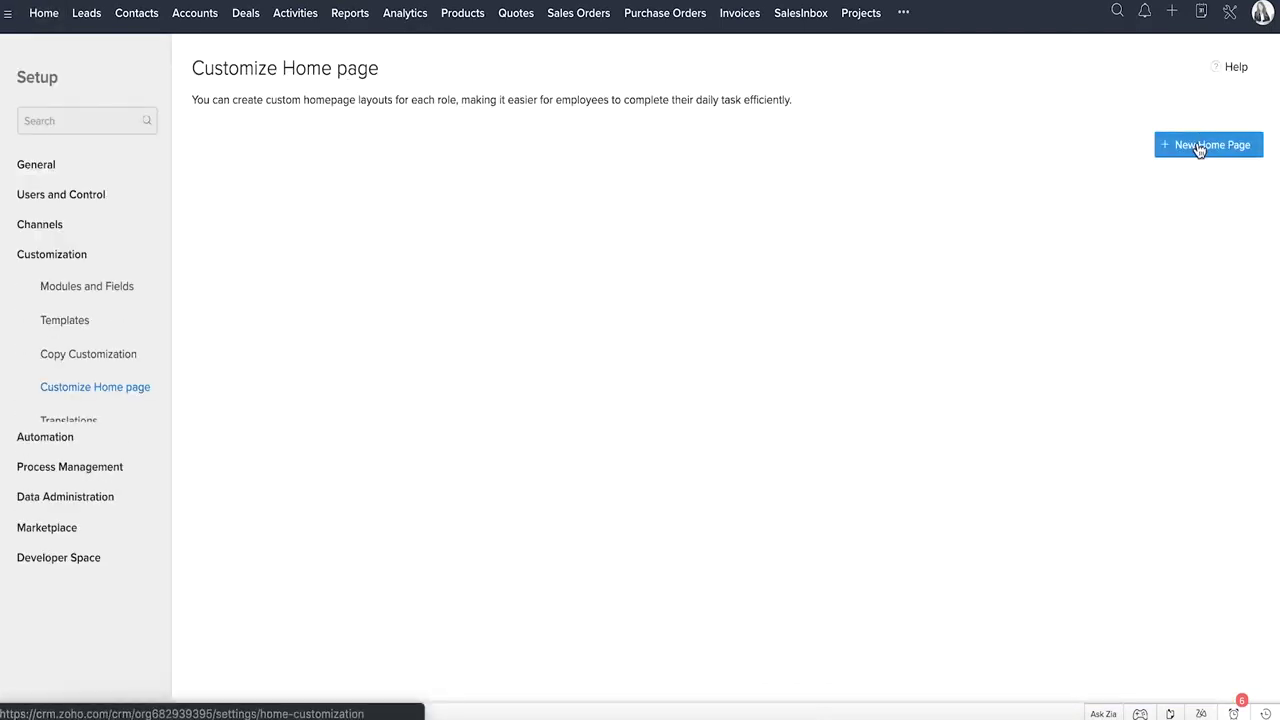
# Start a new home page with six Deal Insights components, from Revenue This Month to Amount by Stage
pyautogui.click(1200, 150)
pyautogui.click(129, 116)
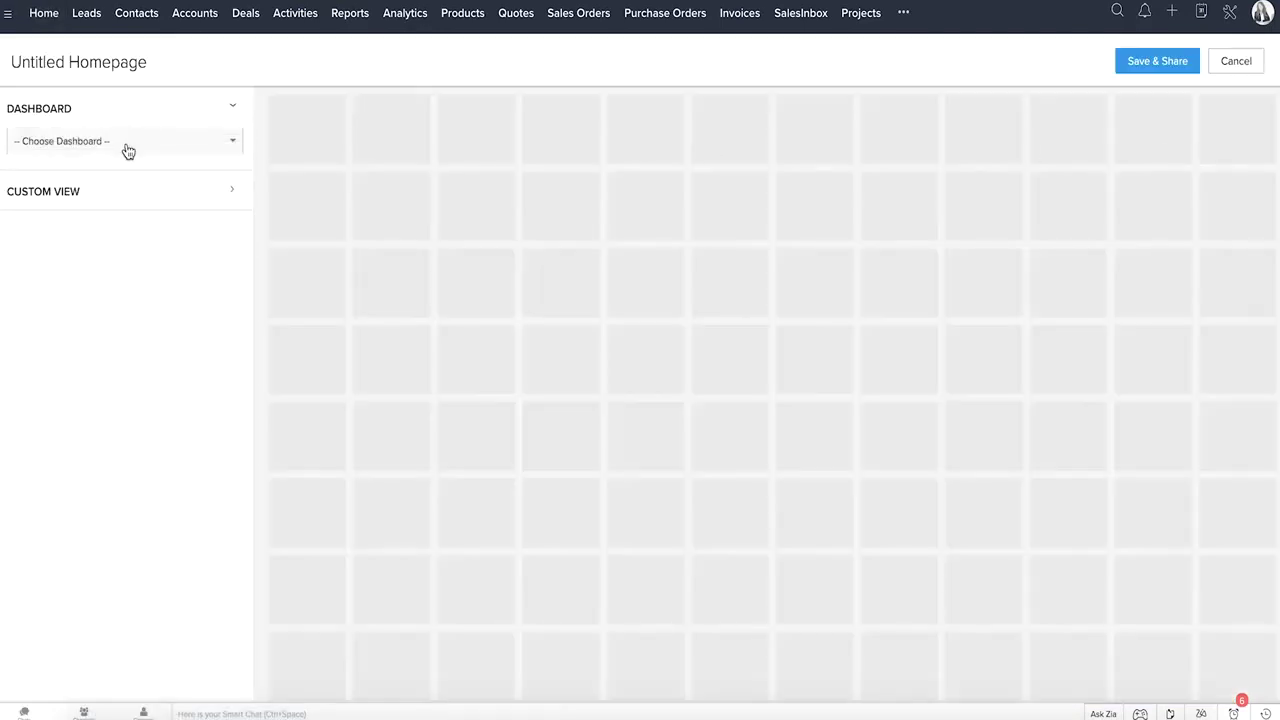
pyautogui.click(129, 148)
pyautogui.click(111, 249)
pyautogui.click(92, 212)
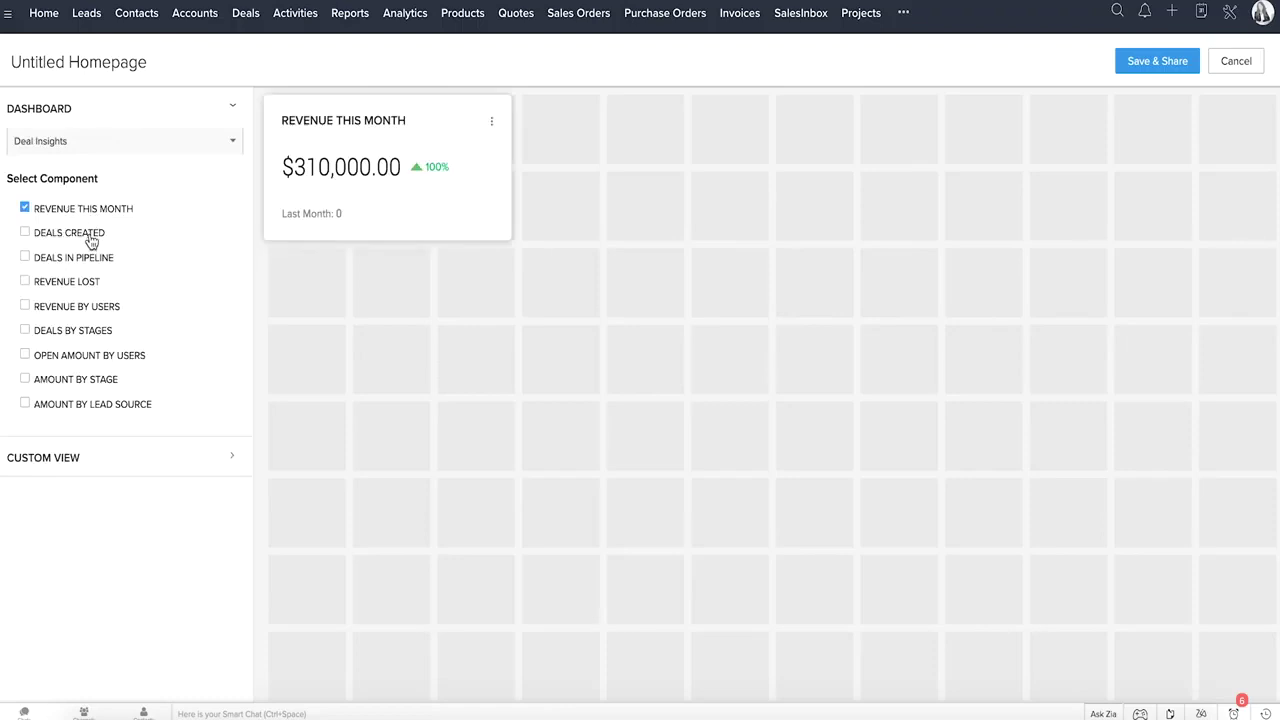
pyautogui.click(92, 238)
pyautogui.click(91, 257)
pyautogui.click(91, 281)
pyautogui.click(92, 332)
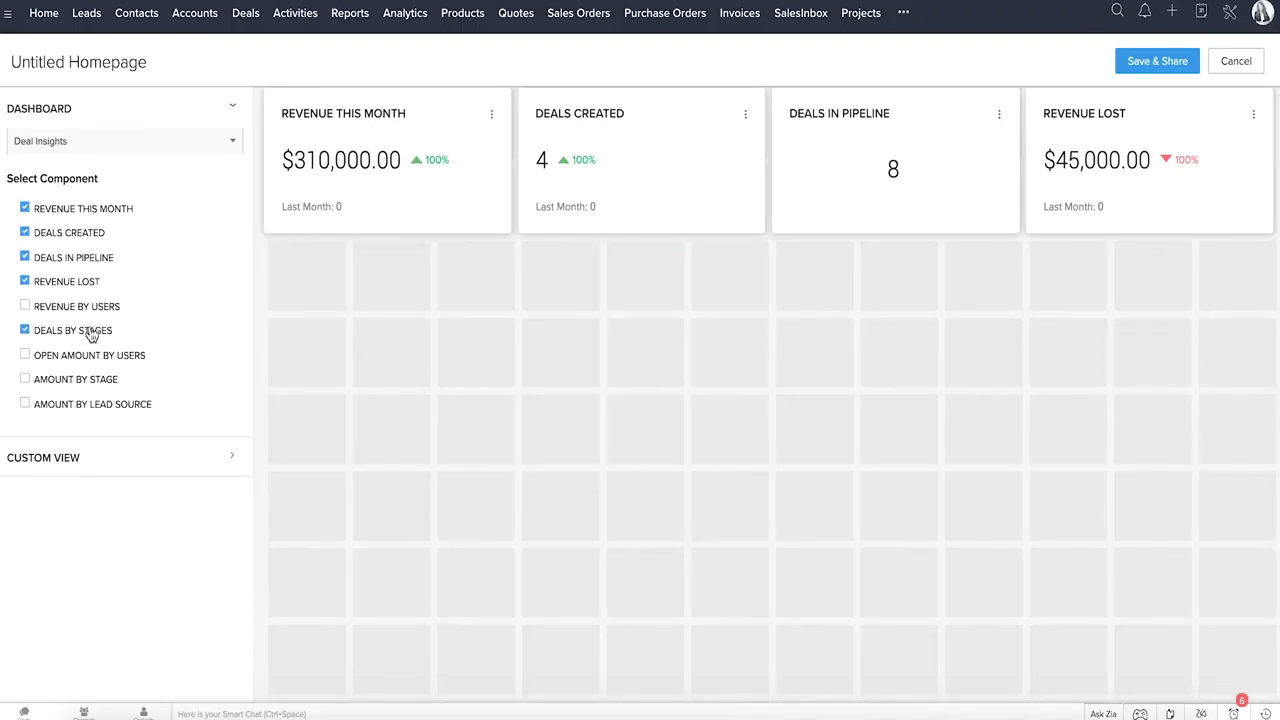
pyautogui.click(83, 378)
# Add the Deals custom views Closing Next Month and Closing This Month
pyautogui.click(84, 459)
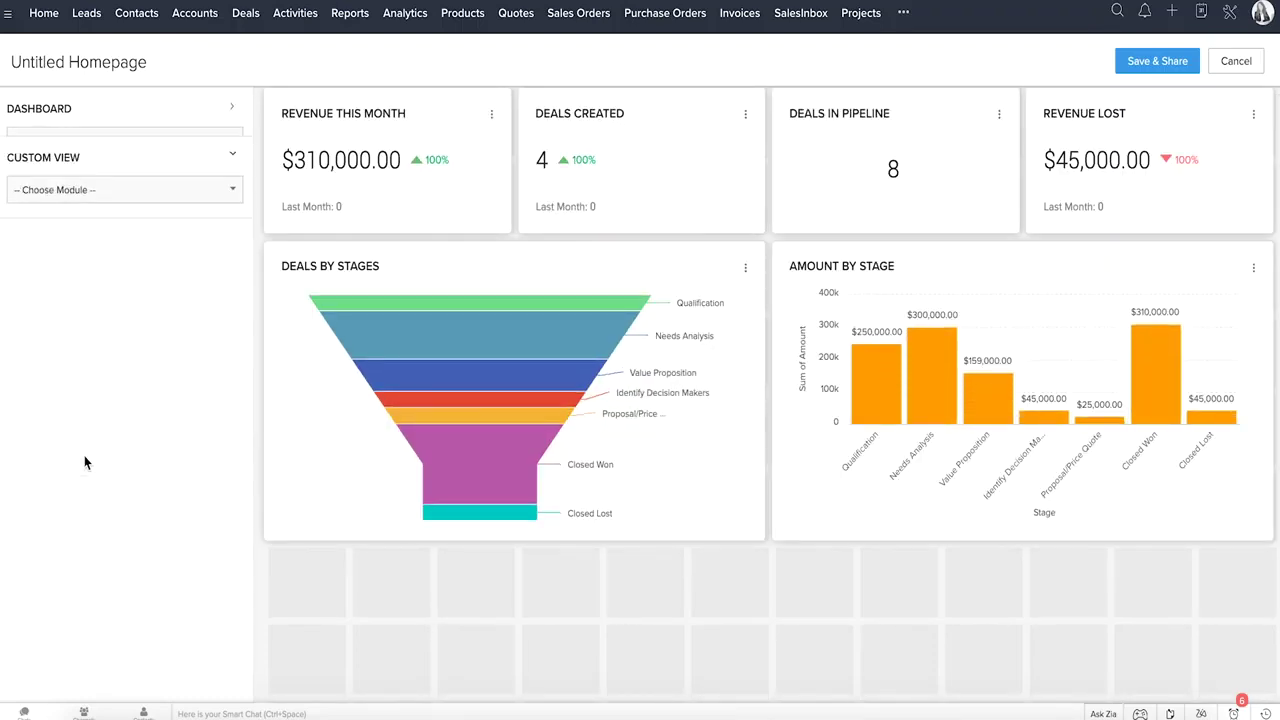
pyautogui.click(58, 183)
pyautogui.write('de')
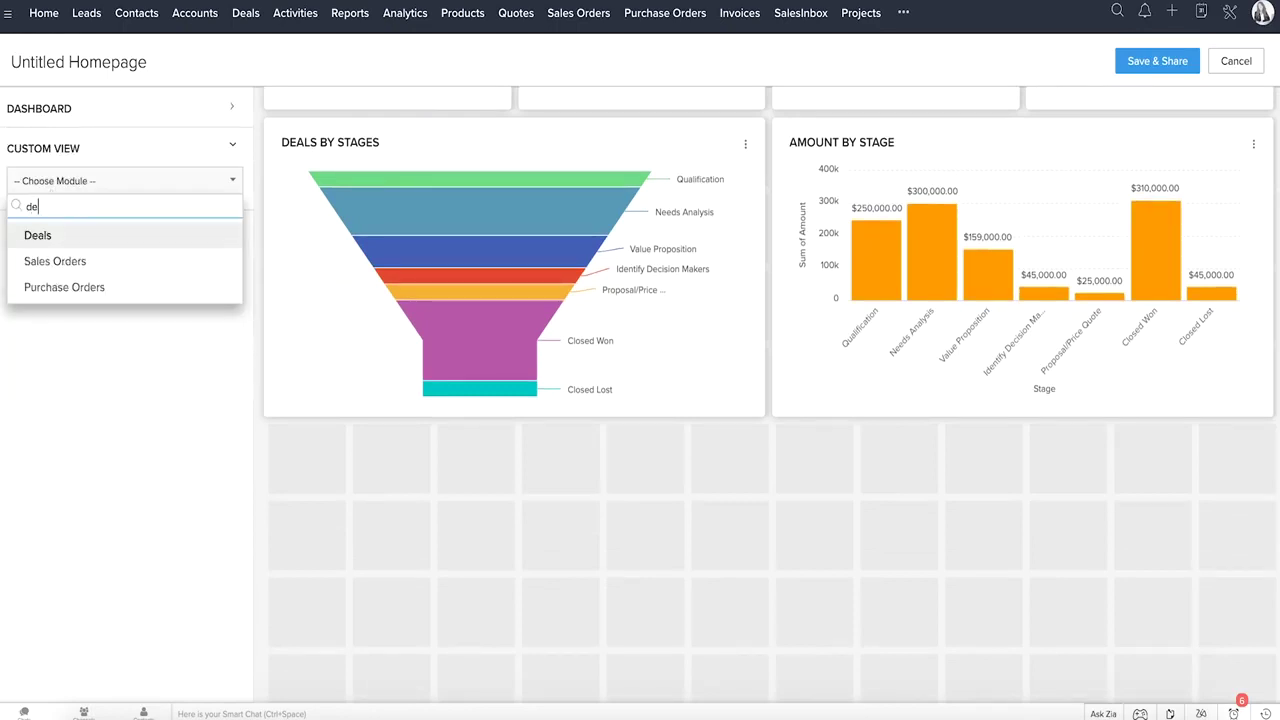
pyautogui.write('als')
pyautogui.click(74, 232)
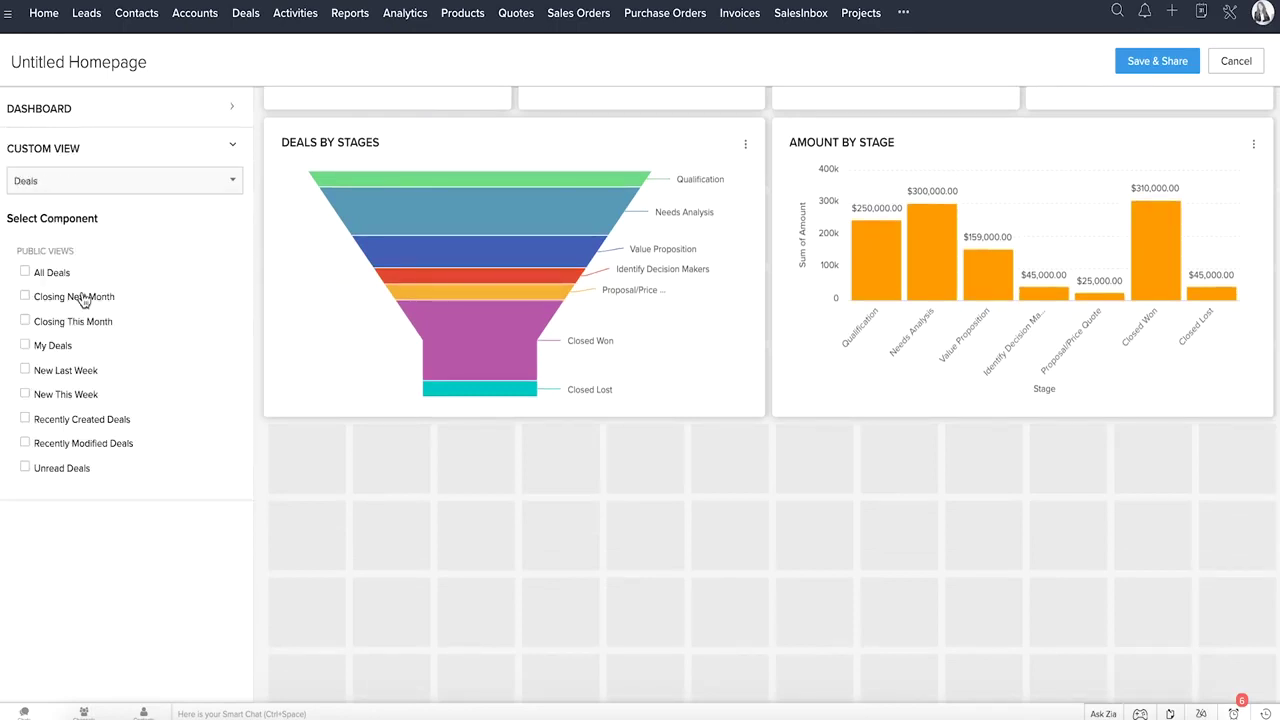
pyautogui.click(72, 296)
pyautogui.click(70, 321)
# Rename the page 'Sales Rep' and save it shared with the Sales Rep role
pyautogui.tripleClick(66, 61)
pyautogui.write('Sales Rep')
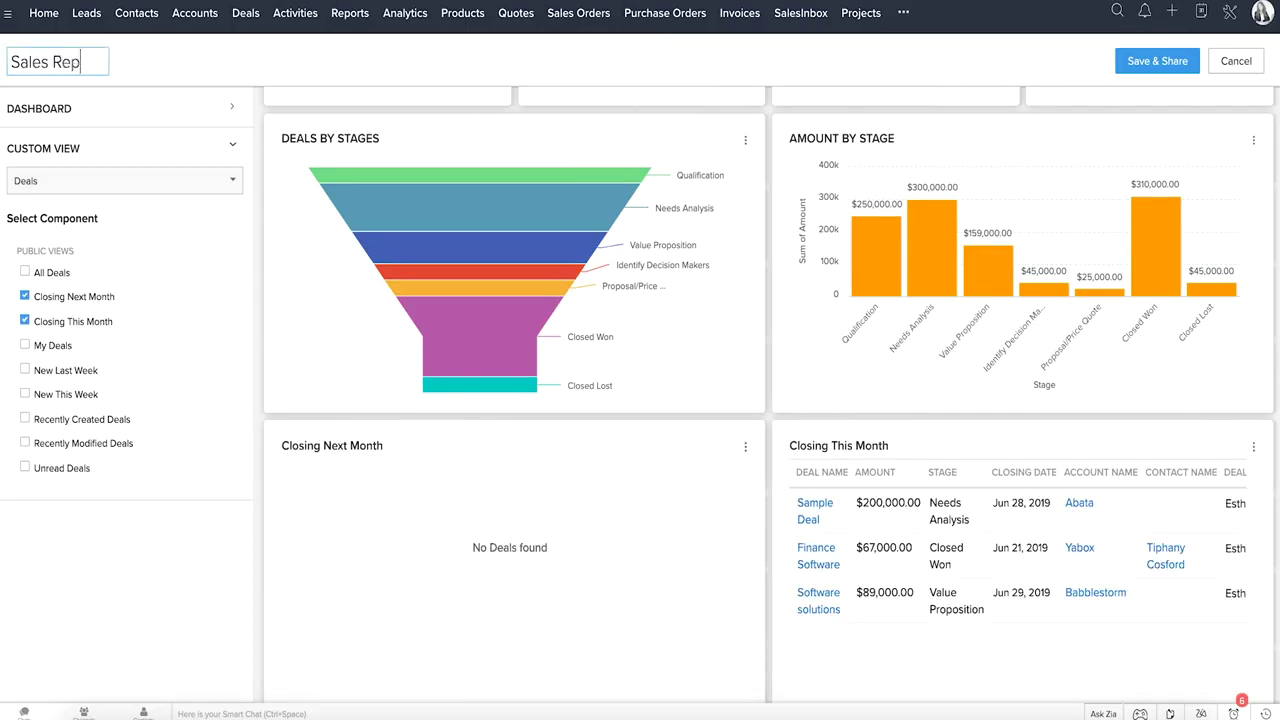
pyautogui.click(1136, 62)
pyautogui.click(640, 120)
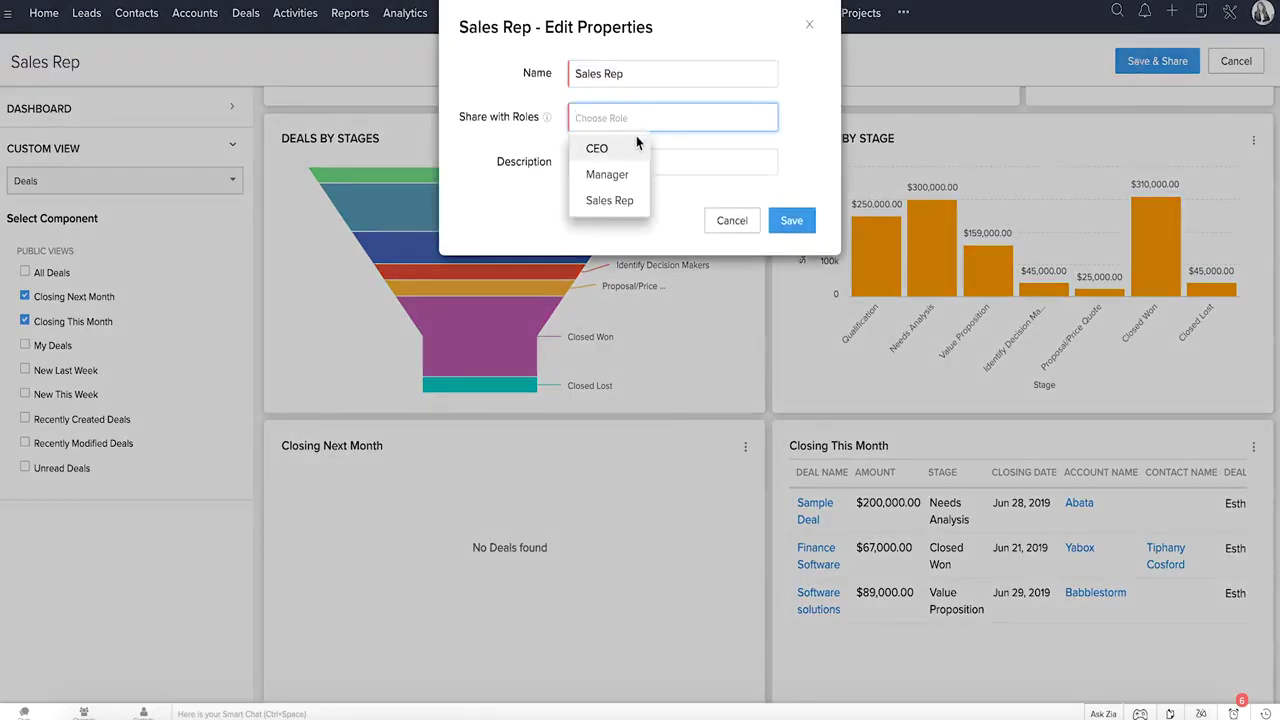
pyautogui.click(622, 201)
pyautogui.click(790, 221)
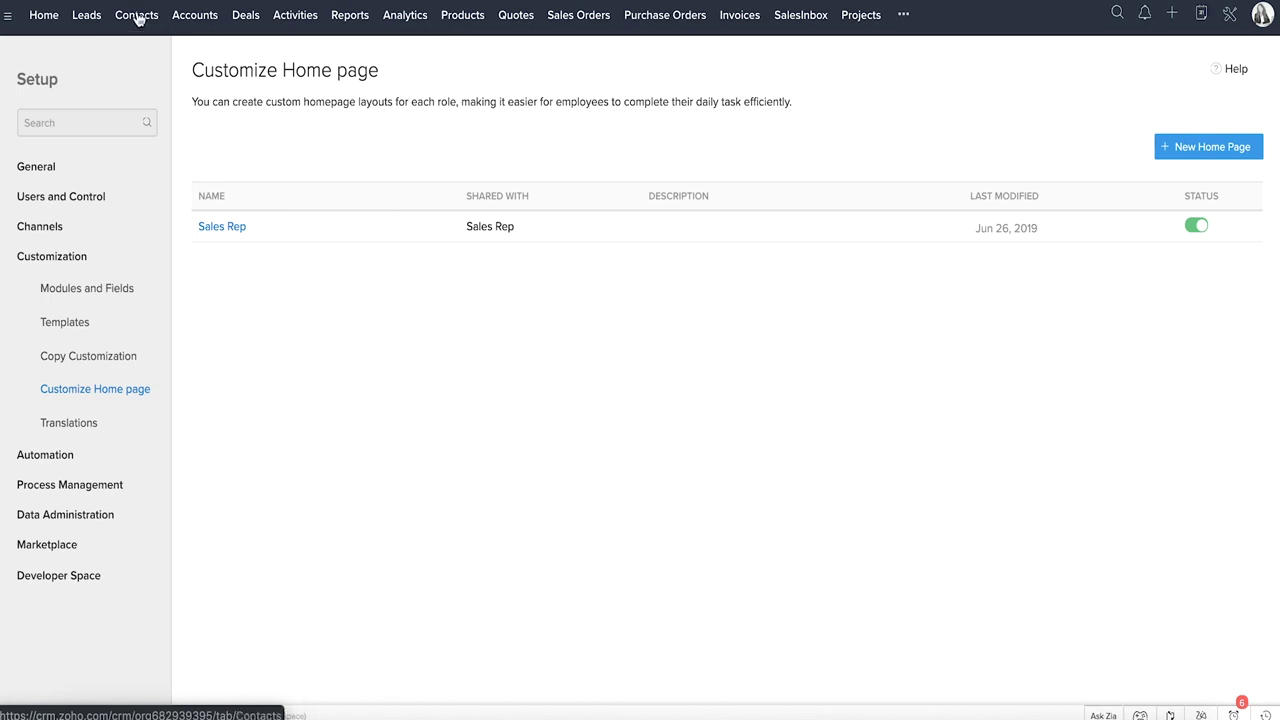
# Go to the Leads list and choose Create New Module from the additional modules menu
pyautogui.click(86, 17)
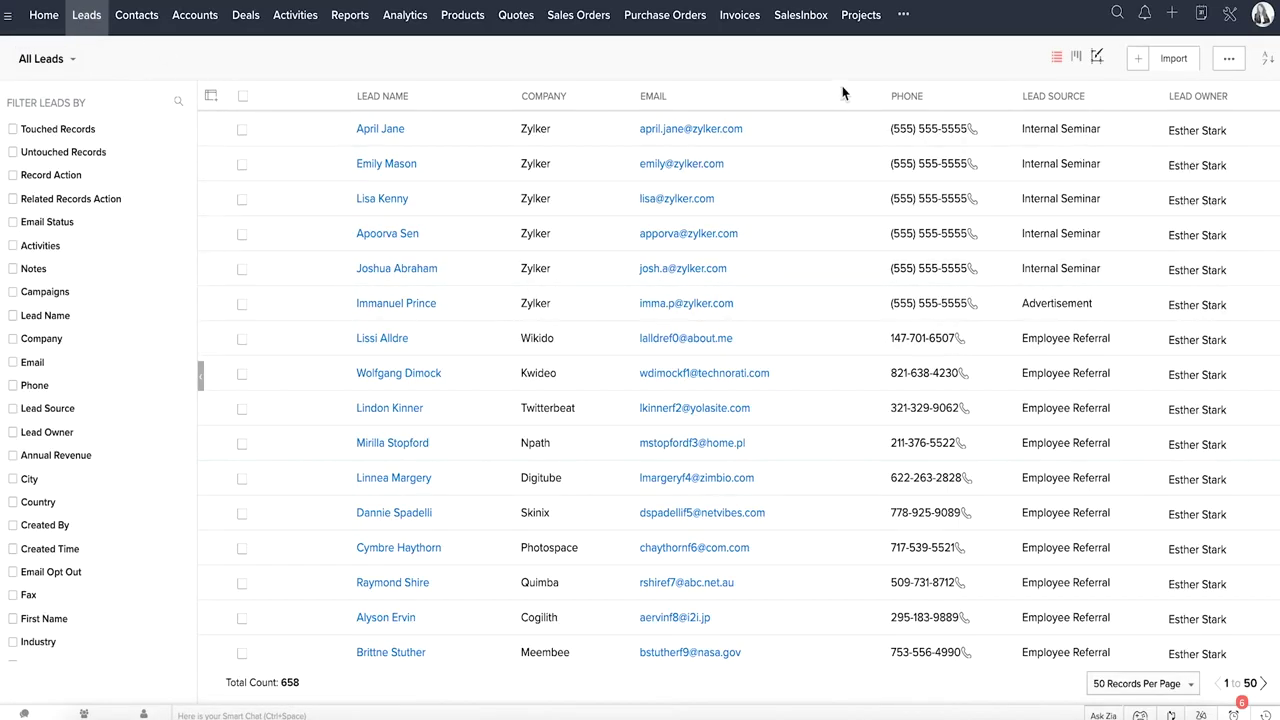
pyautogui.click(905, 19)
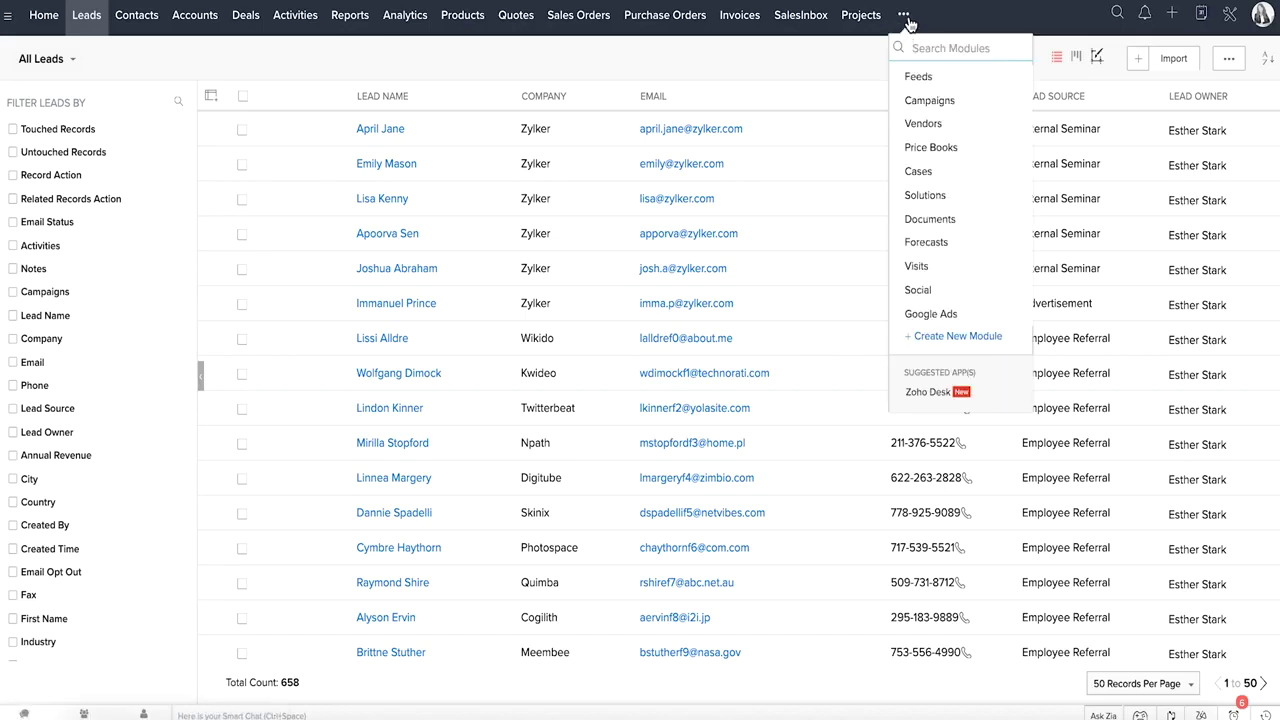
pyautogui.click(980, 342)
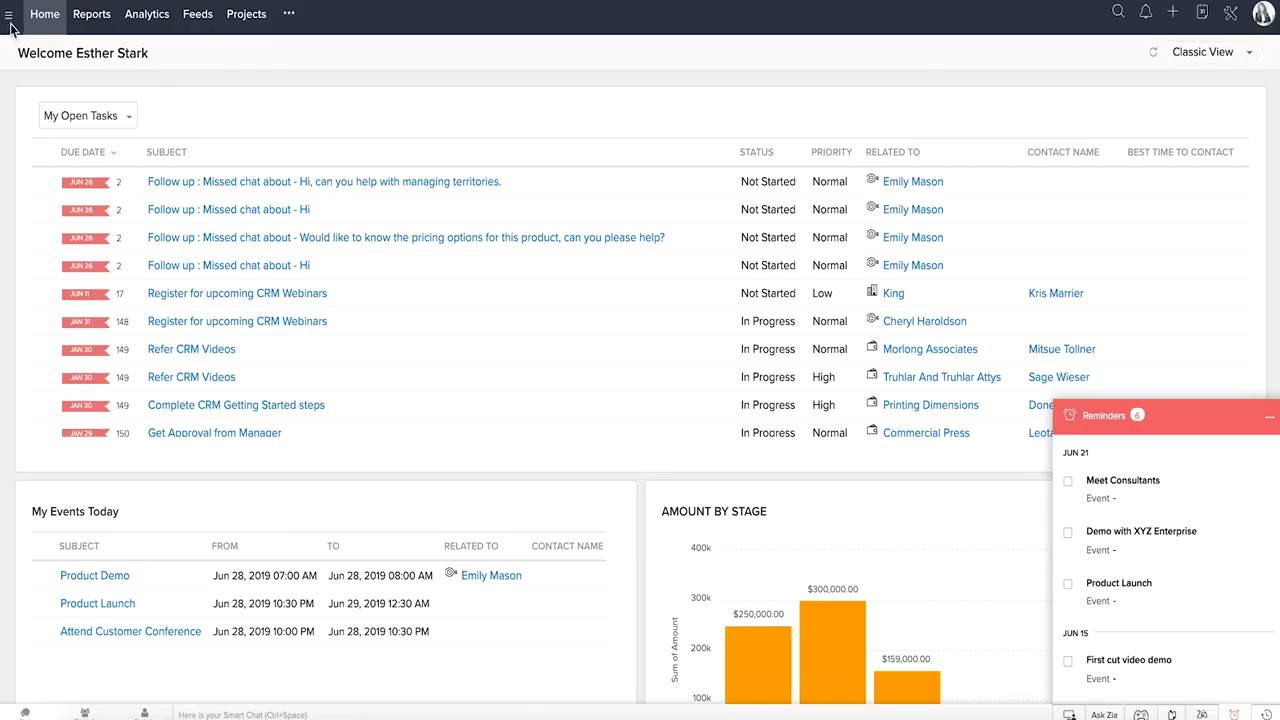
# Show the tab groups list from the Home page
pyautogui.click(9, 20)
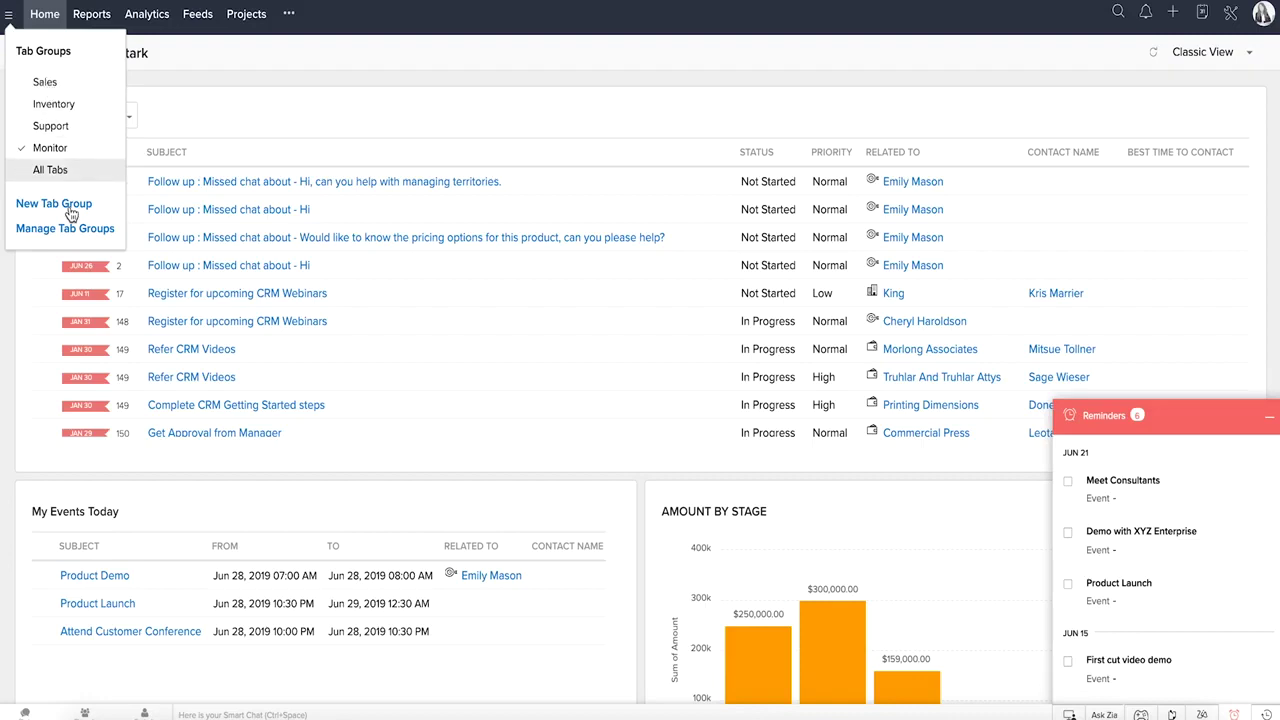
# Switch tab groups to Sales, then Inventory, then Support
pyautogui.click(55, 88)
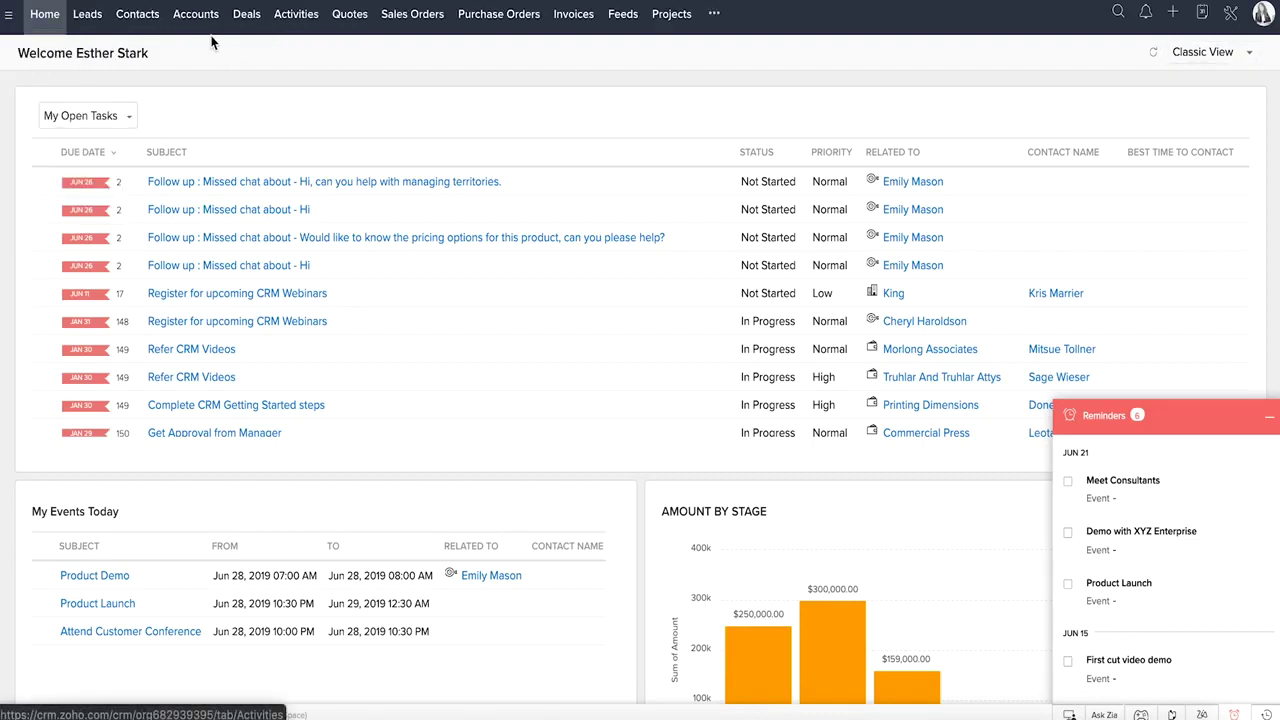
pyautogui.click(9, 14)
pyautogui.click(48, 104)
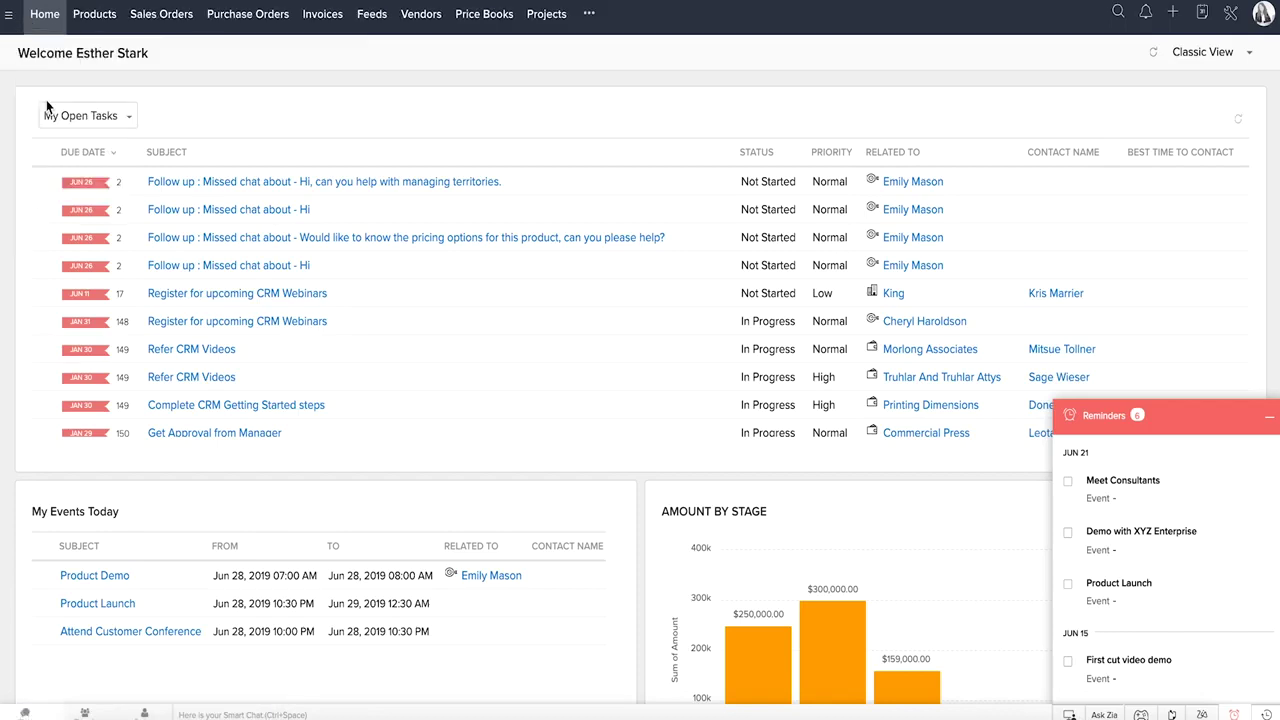
pyautogui.click(9, 14)
pyautogui.click(45, 110)
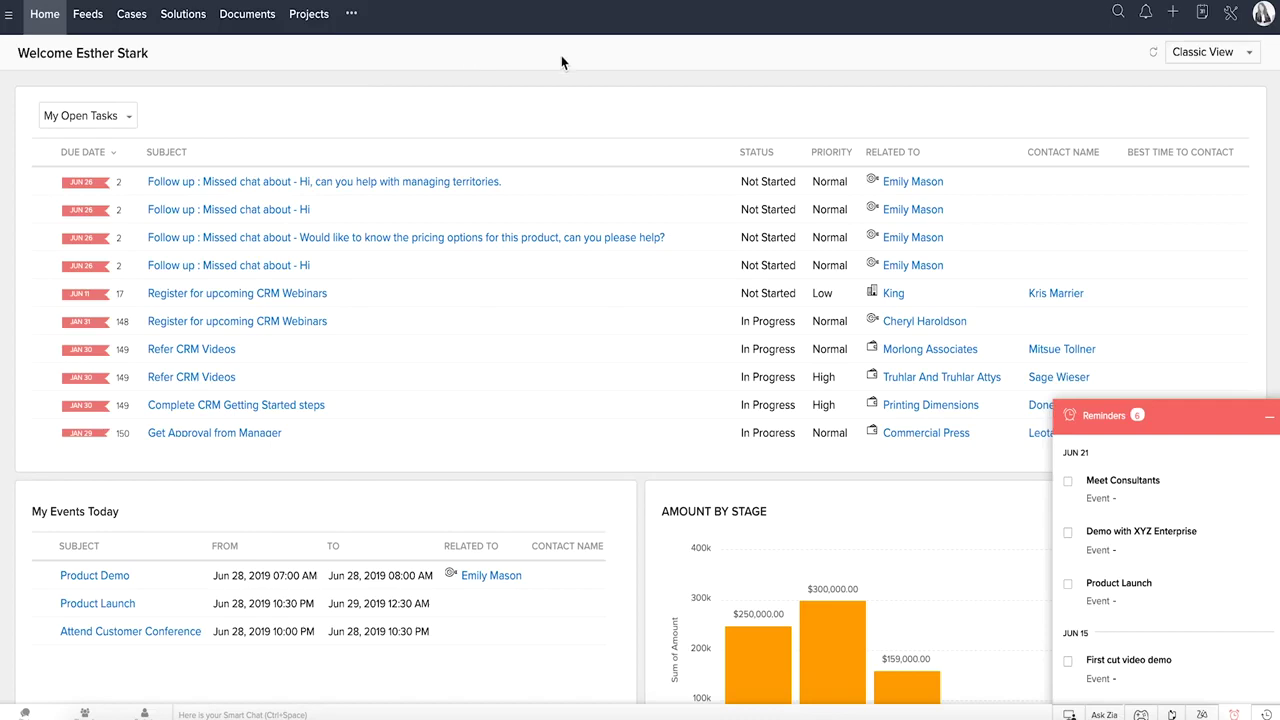
# Search CRM records for 'attend' and open the SalesSignals panel
pyautogui.click(1115, 13)
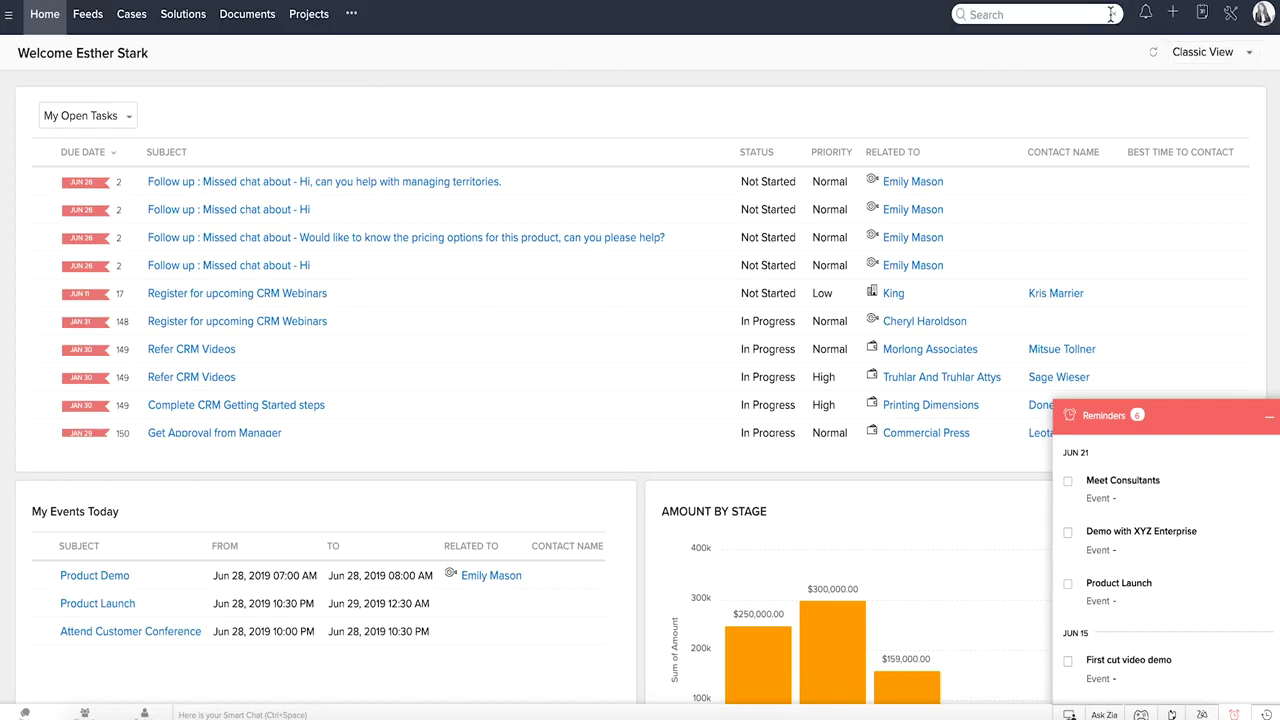
pyautogui.write('attend')
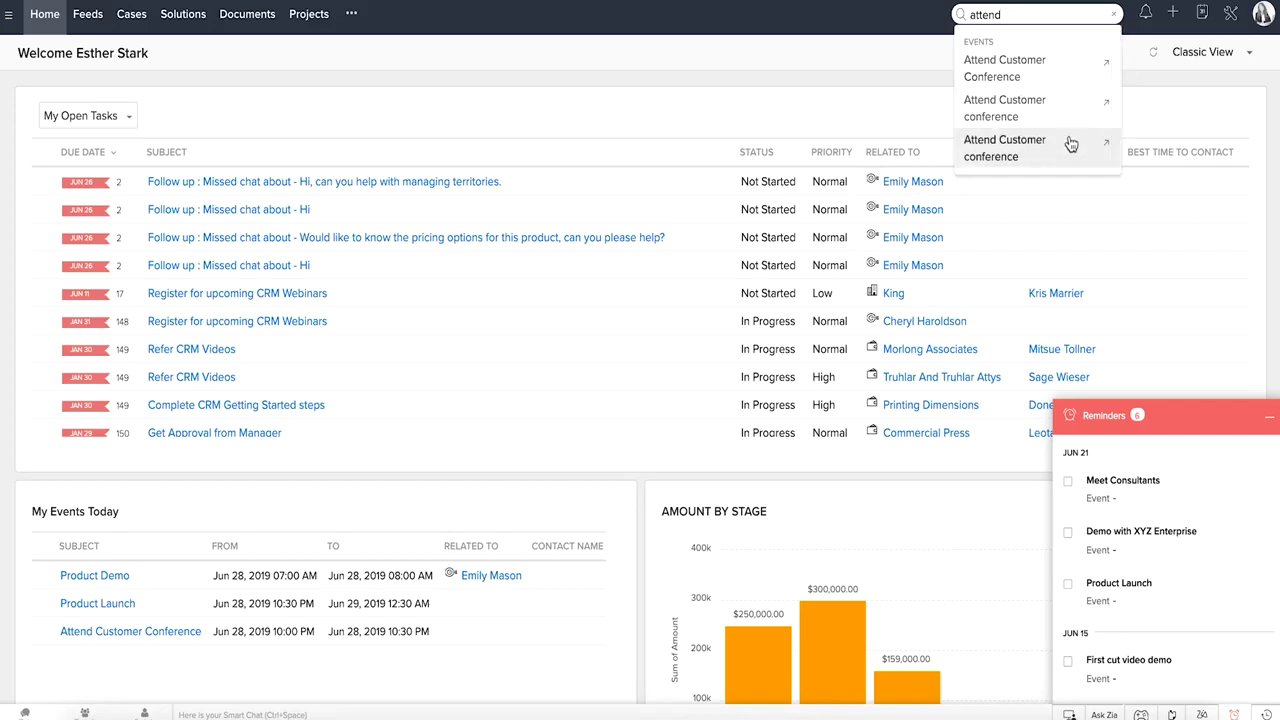
pyautogui.click(1146, 13)
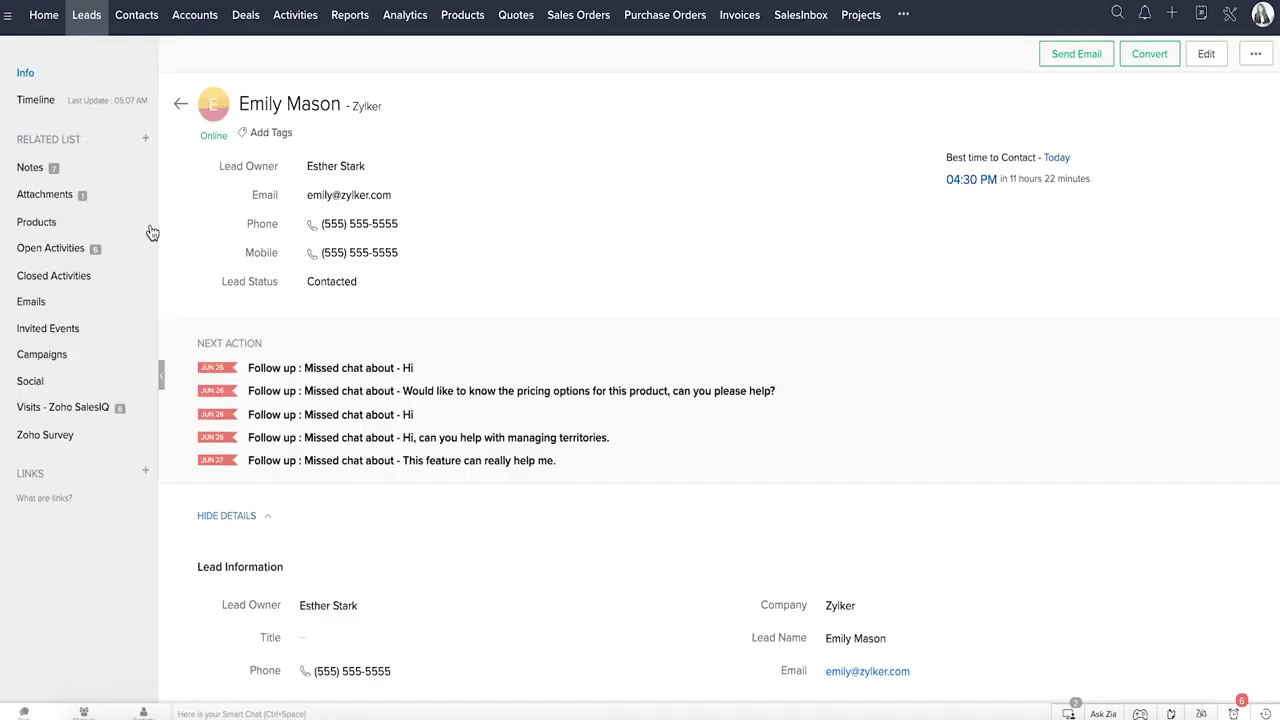
# Jump to the lead's Open Activities and show the Visitors Online list
pyautogui.click(97, 250)
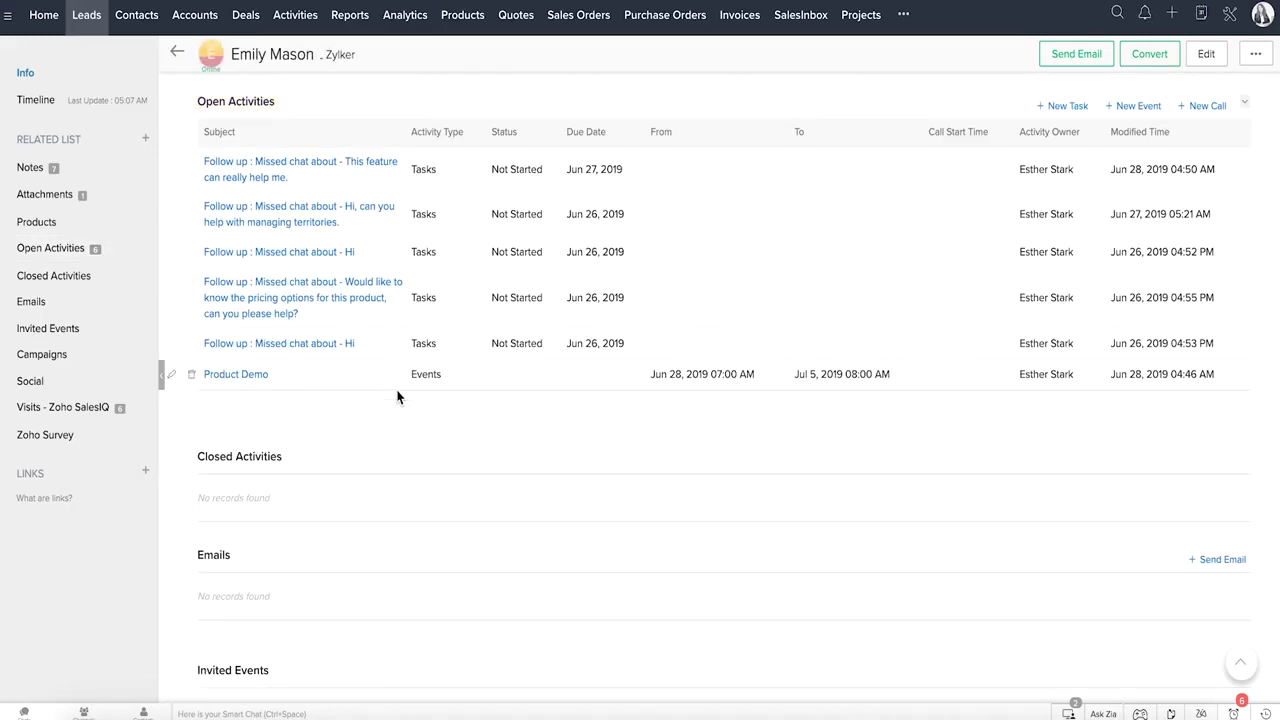
pyautogui.click(1071, 708)
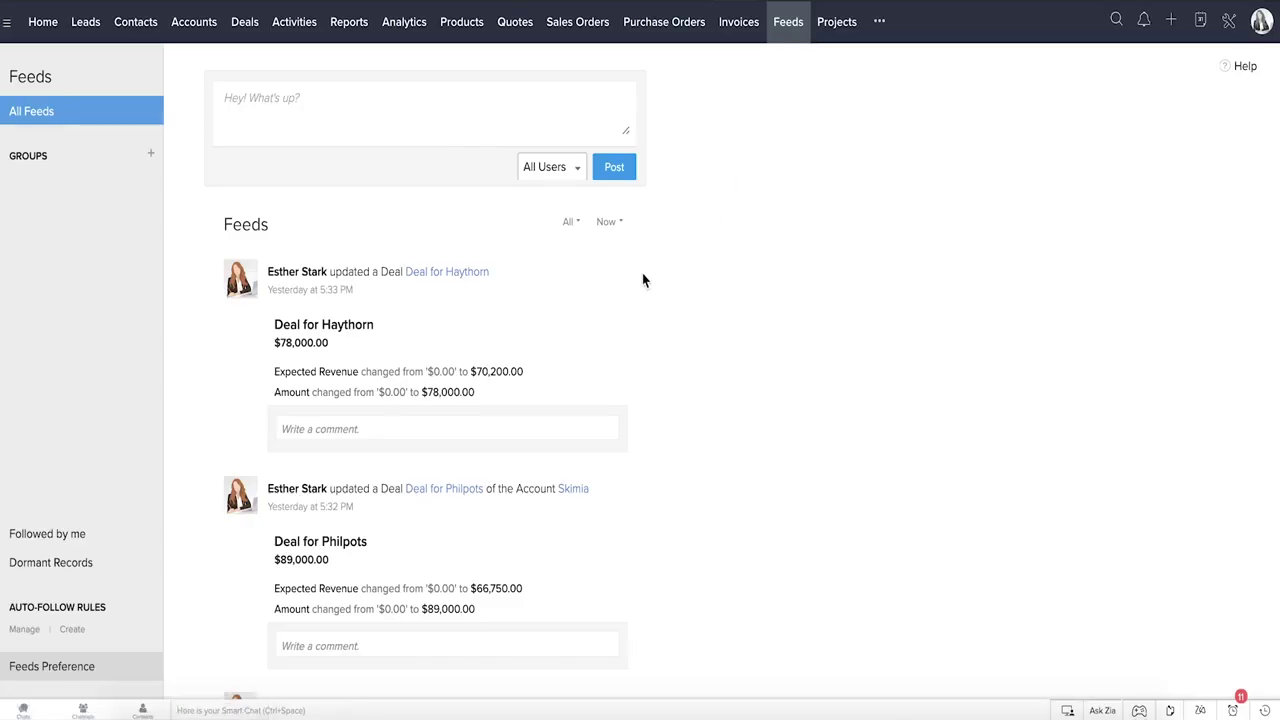
# Scroll down the page, then show SalesSignals notifications and their Feeds tab
pyautogui.scroll(-15, 507, 291)
pyautogui.scroll(-1, 507, 291)
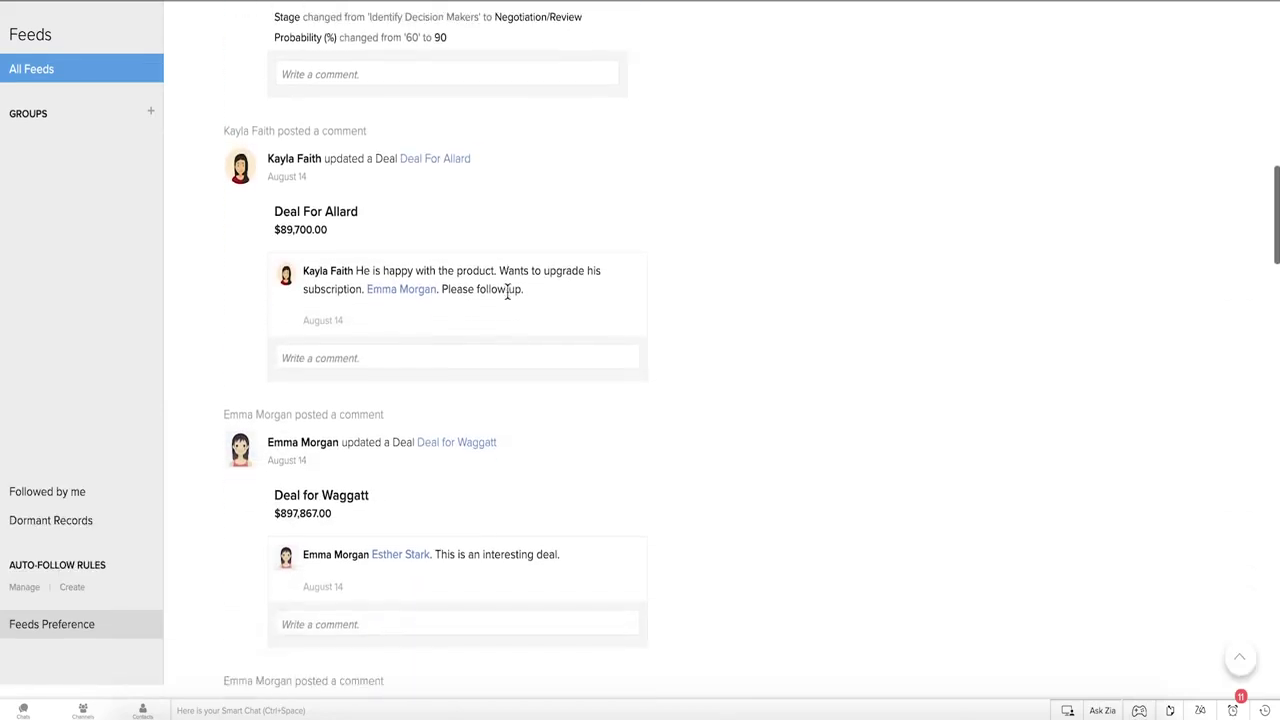
pyautogui.scroll(-5, 507, 291)
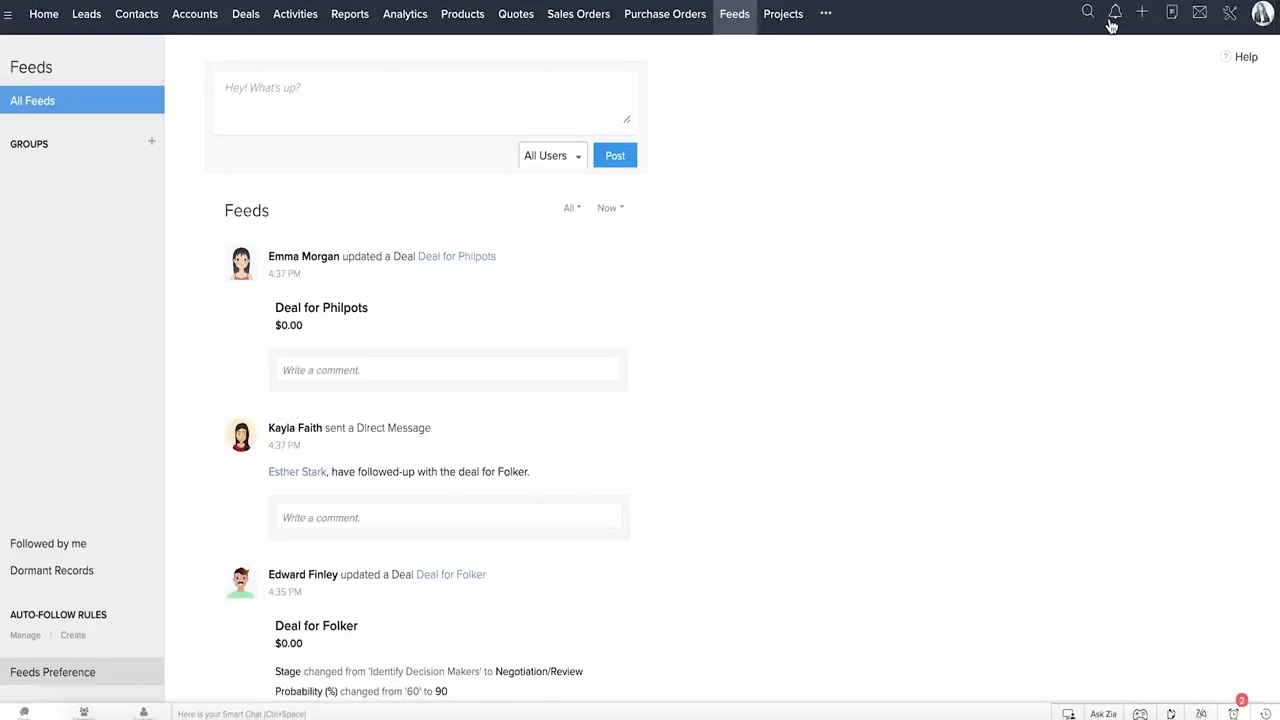
pyautogui.click(1114, 16)
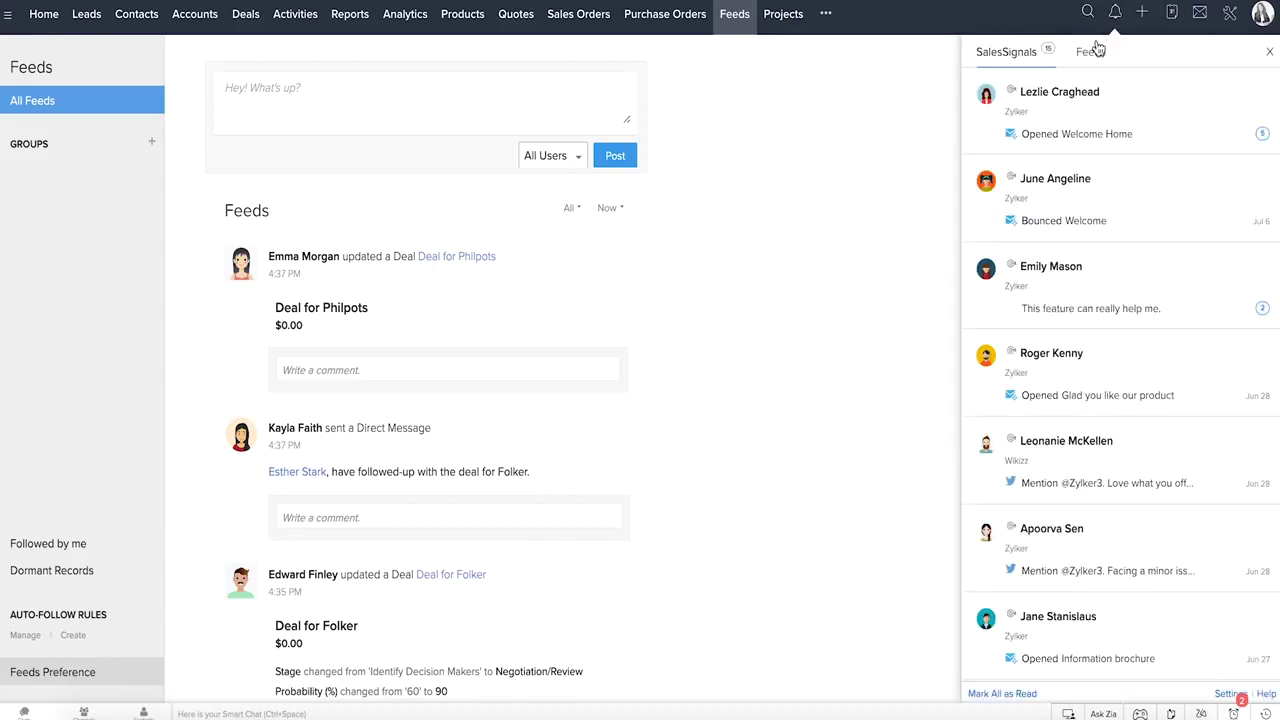
pyautogui.click(1090, 51)
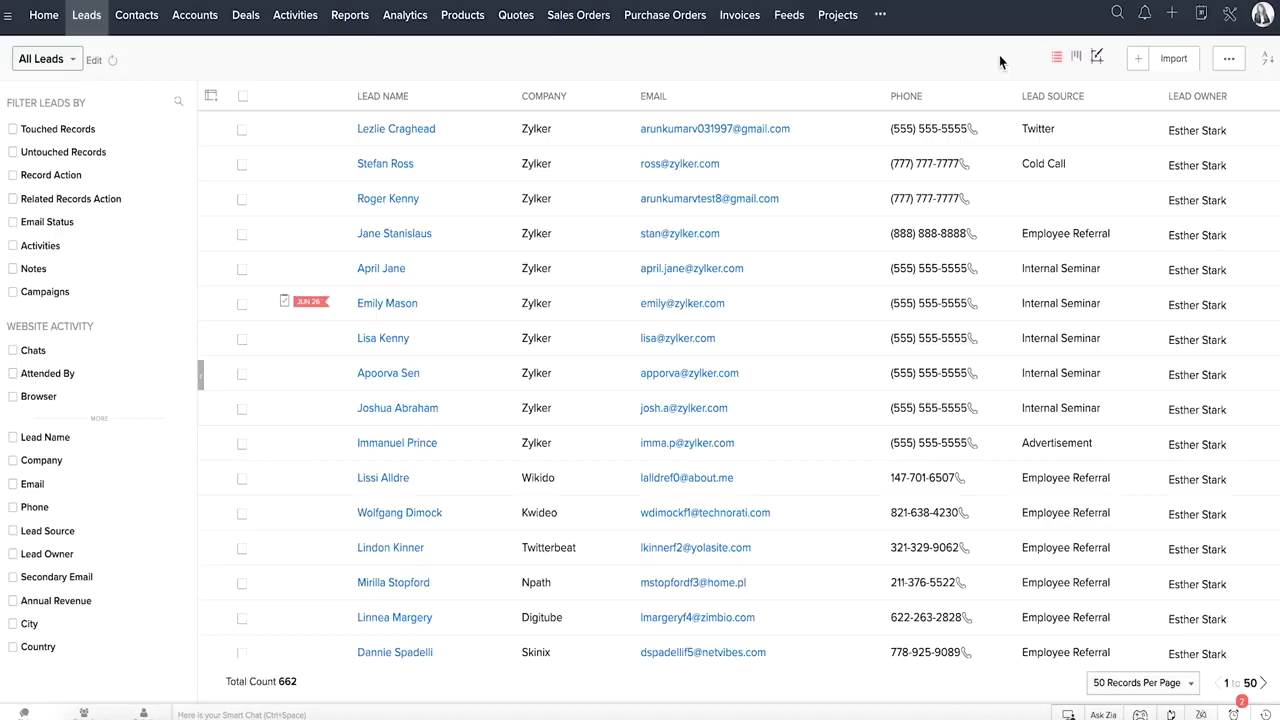
pyautogui.click(1172, 20)
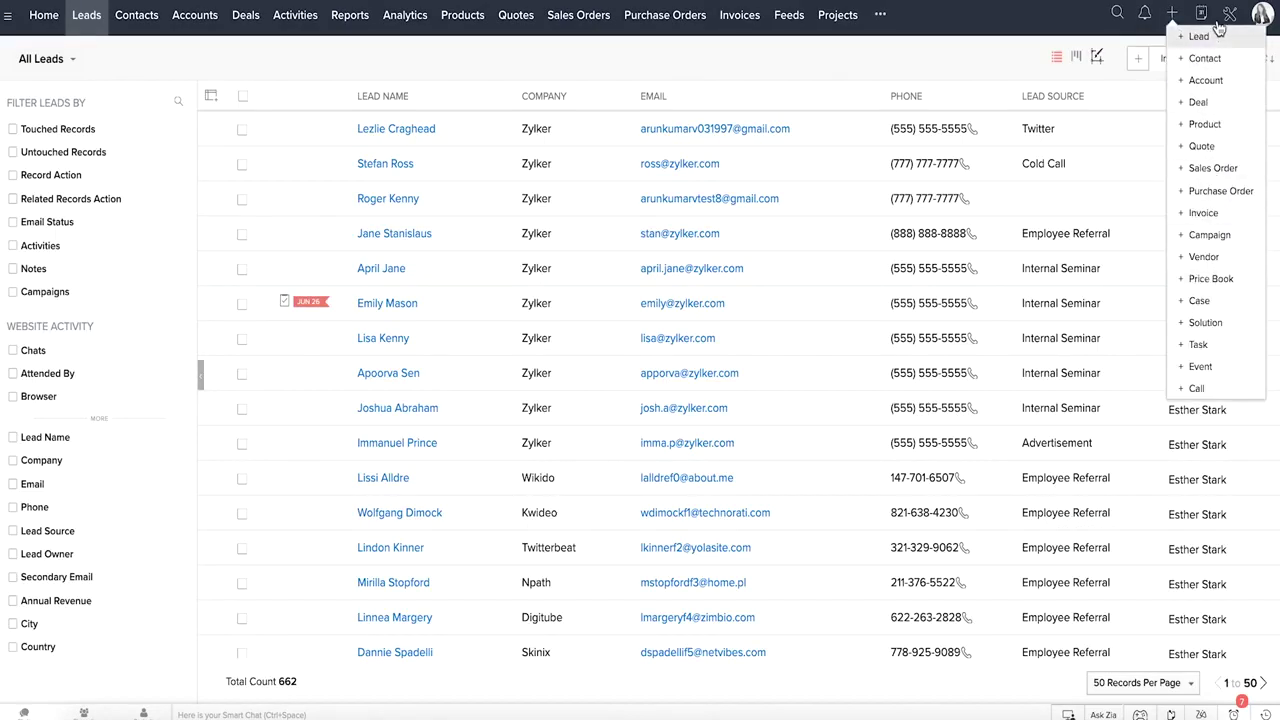
pyautogui.click(1201, 13)
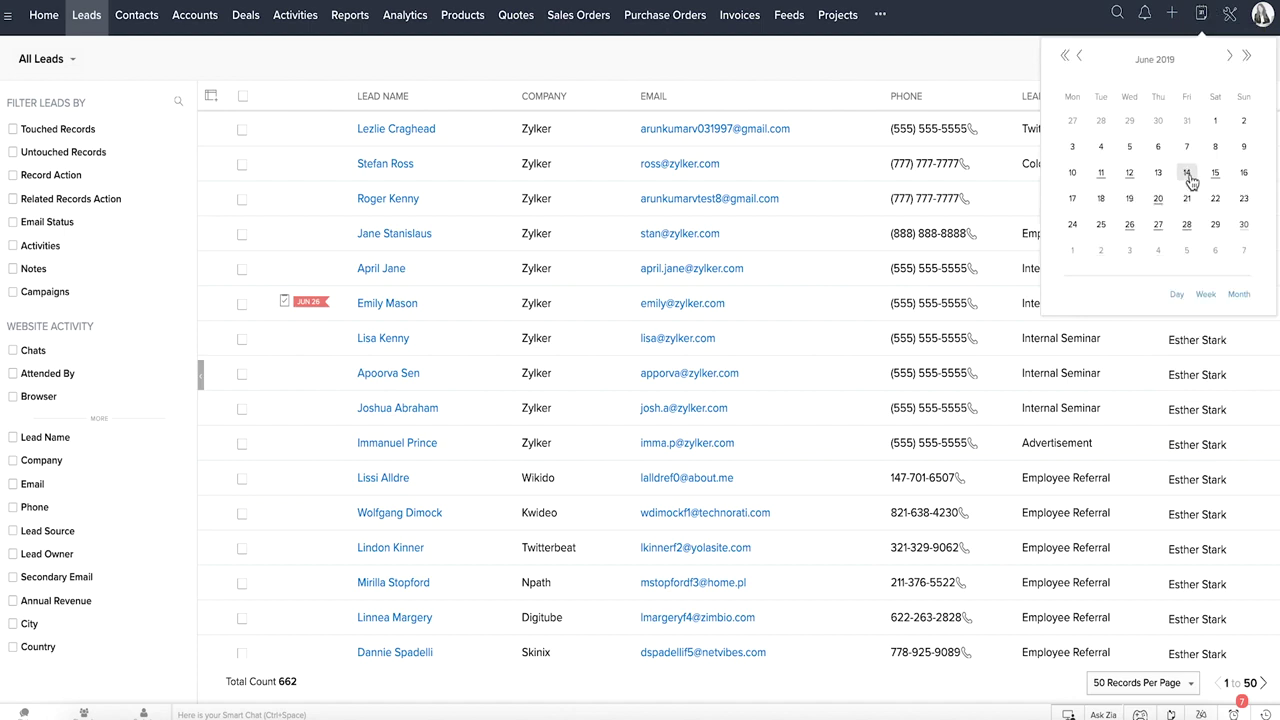
pyautogui.click(1244, 227)
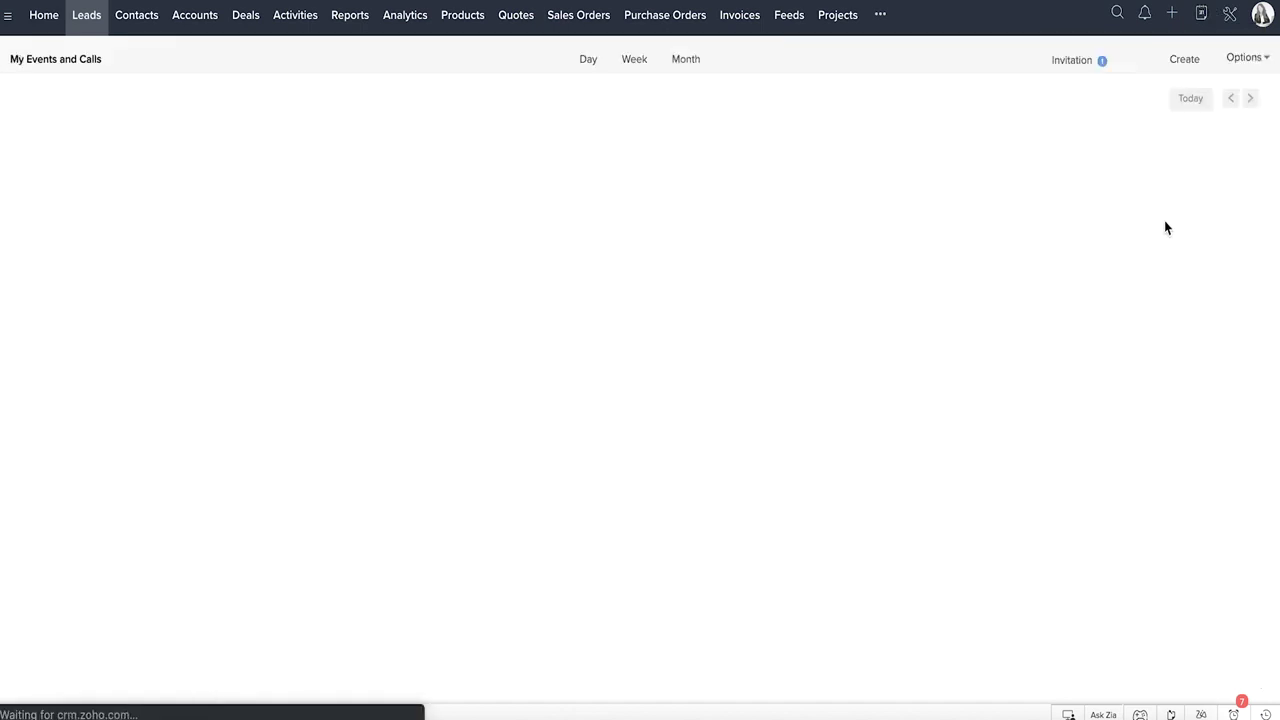
pyautogui.click(680, 372)
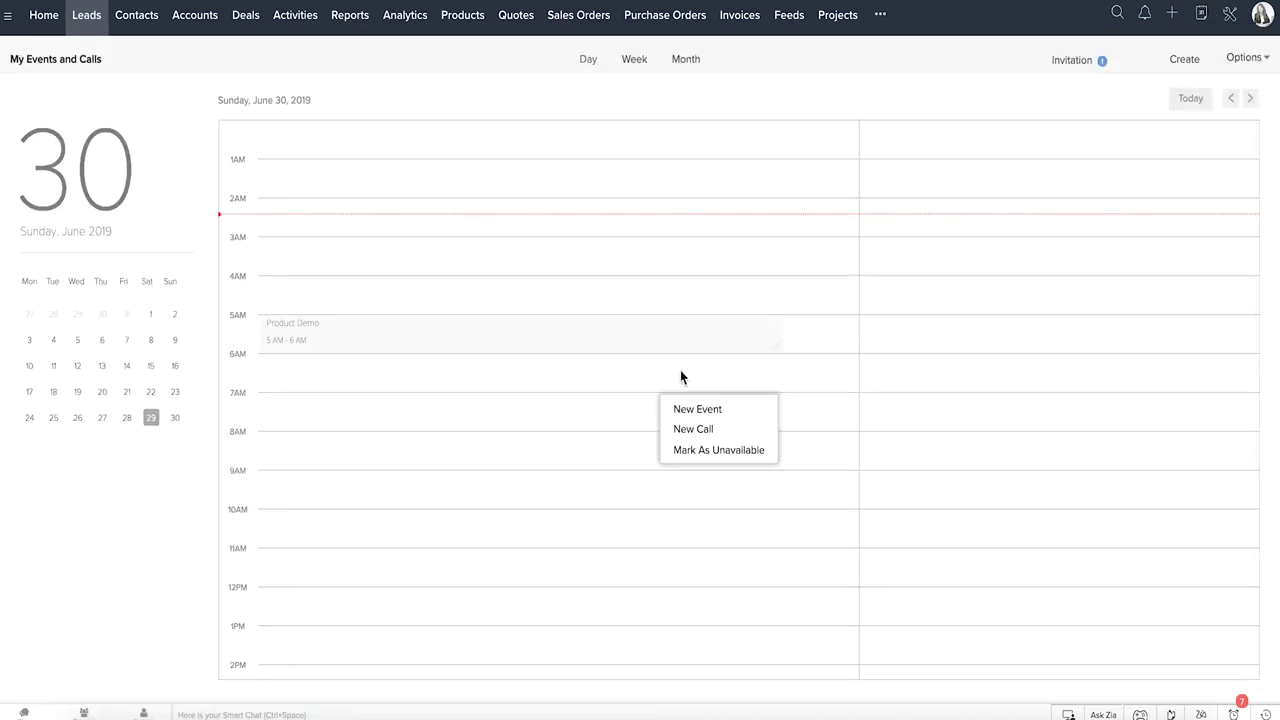
pyautogui.click(713, 452)
pyautogui.click(929, 535)
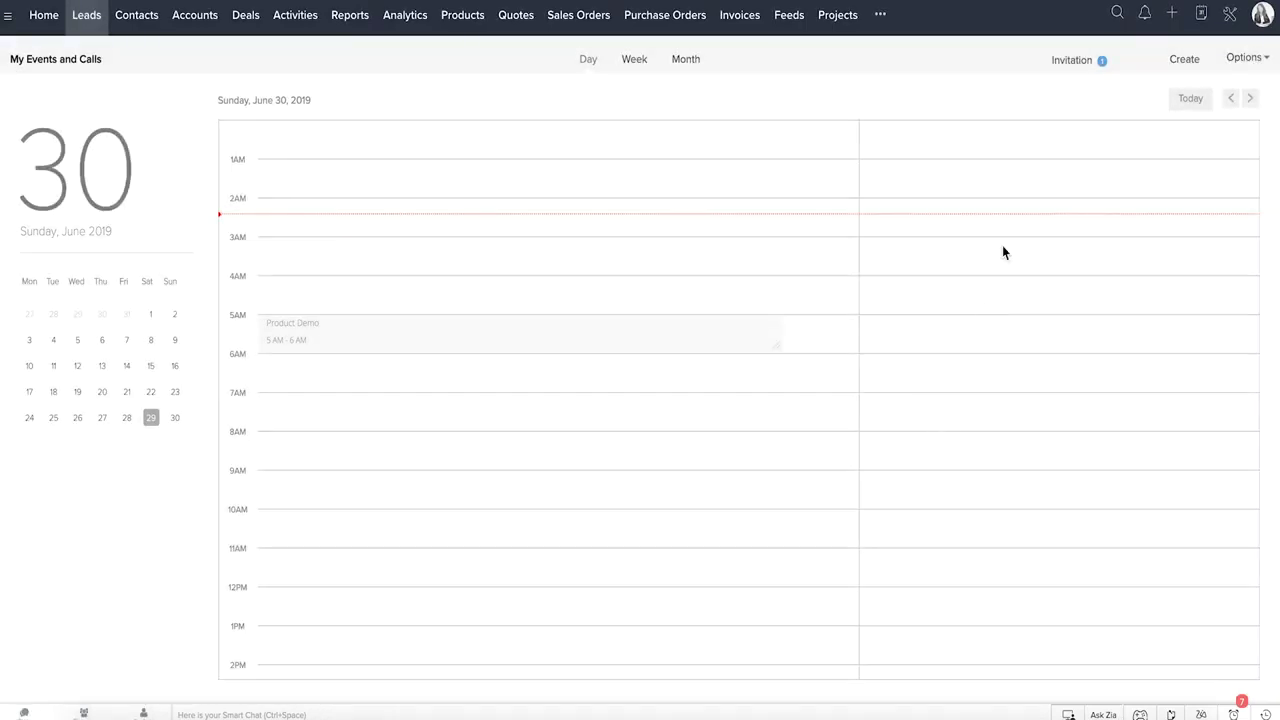
pyautogui.click(1070, 68)
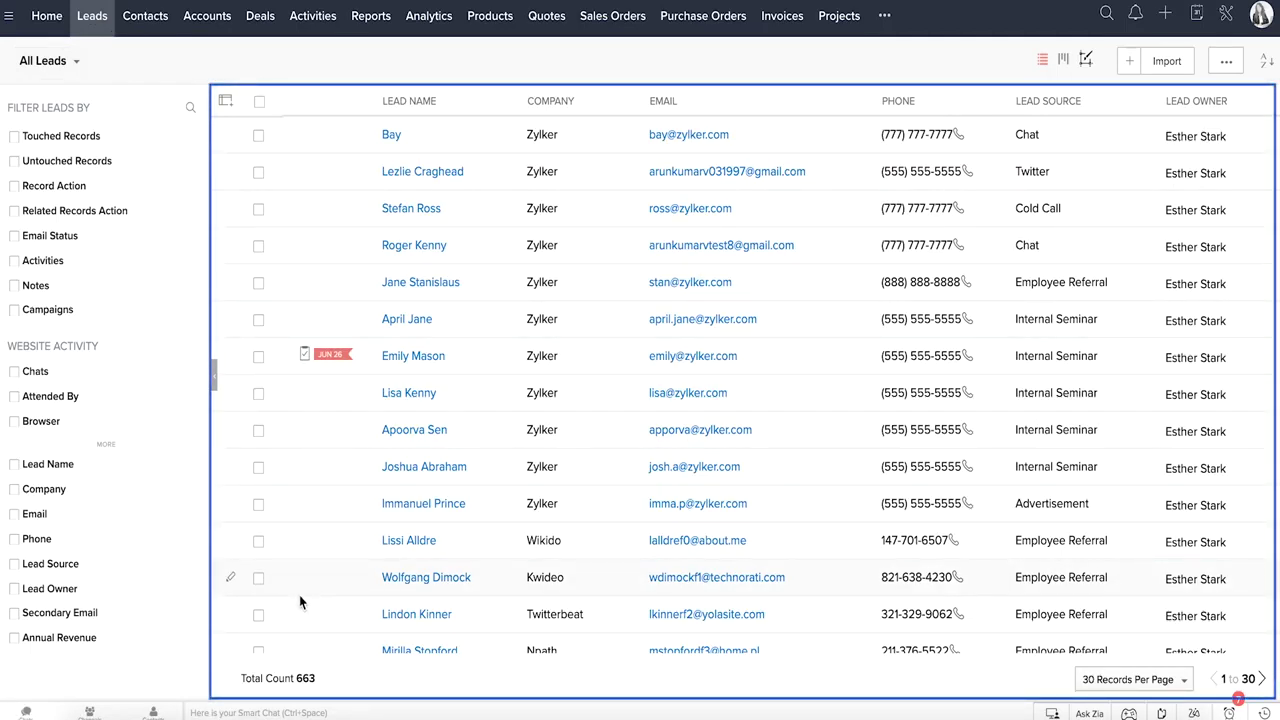
# Review the saved lead views in the All Leads dropdown, then start a new lead
pyautogui.click(78, 60)
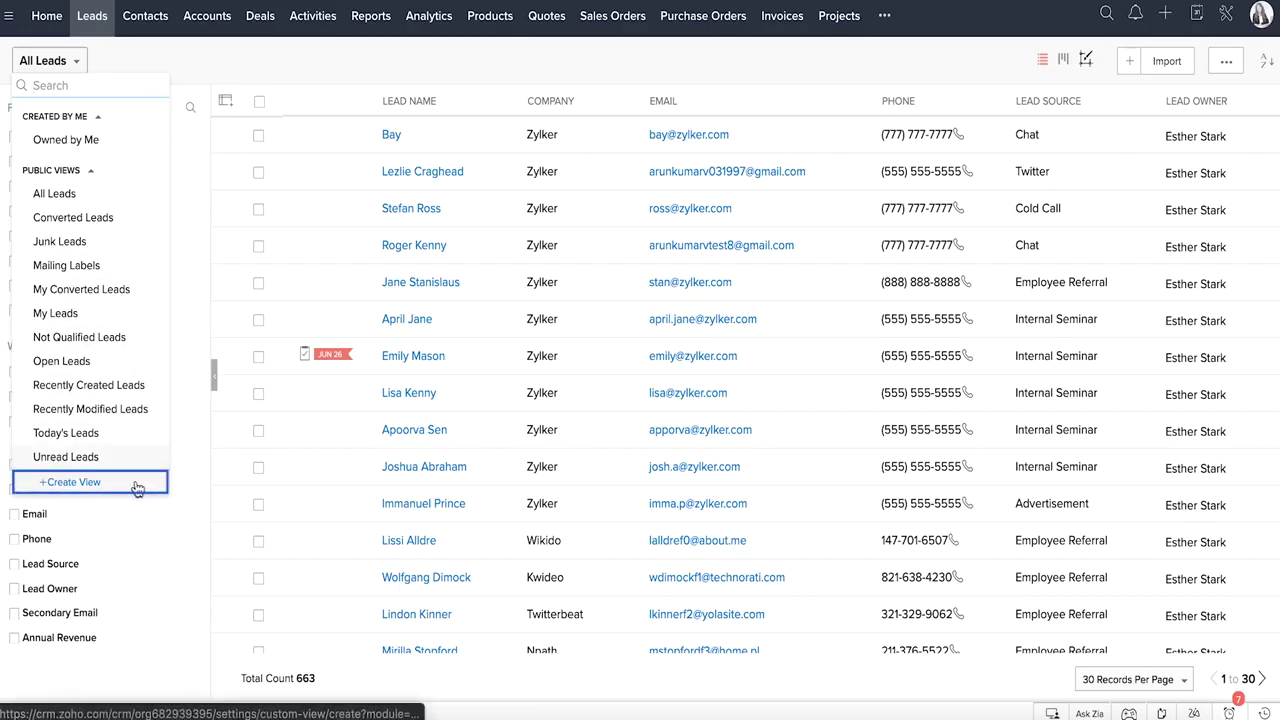
pyautogui.scroll(-5, 135, 487)
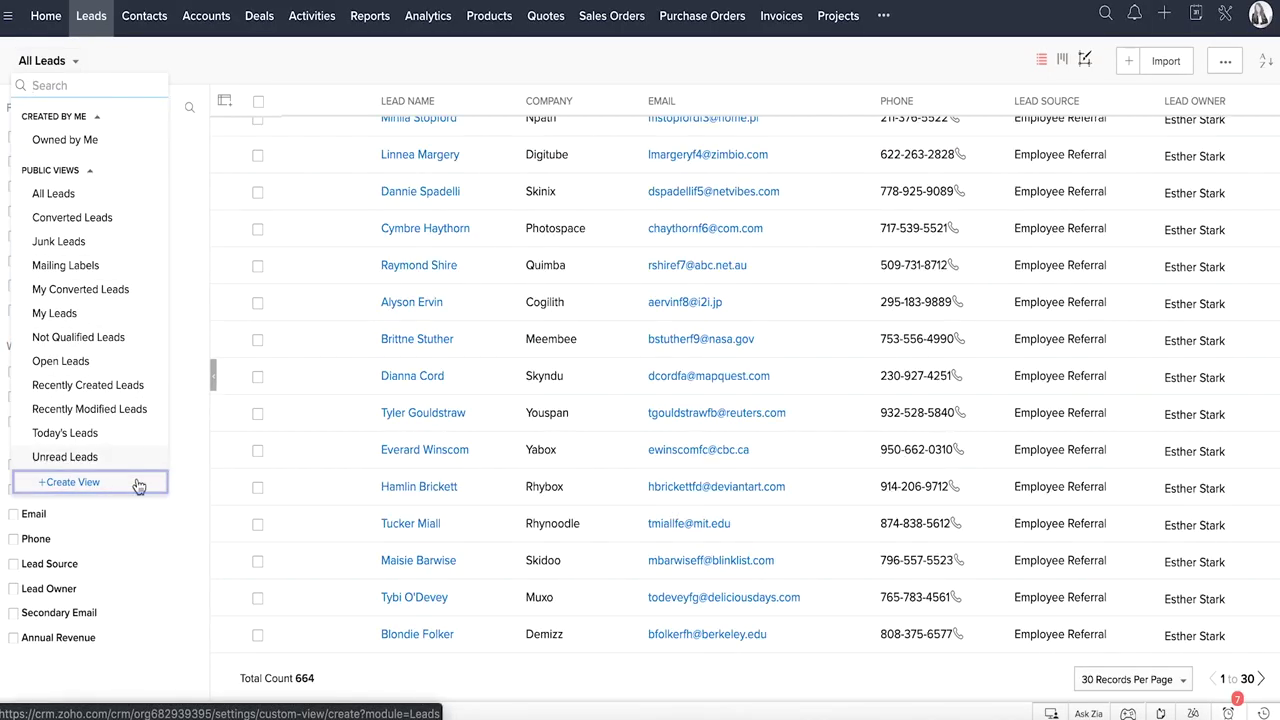
pyautogui.click(1130, 63)
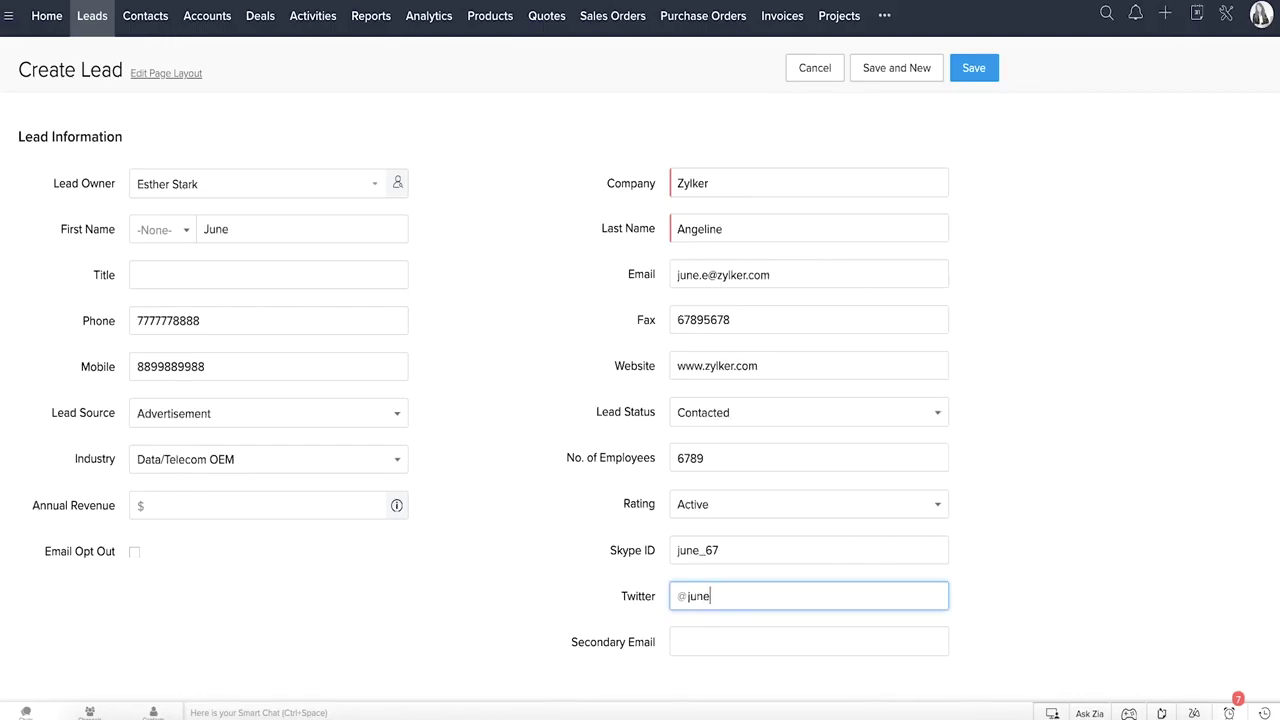
# Complete the lead's Twitter handle and save the new Zylker lead
pyautogui.write('_angeline')
pyautogui.click(975, 468)
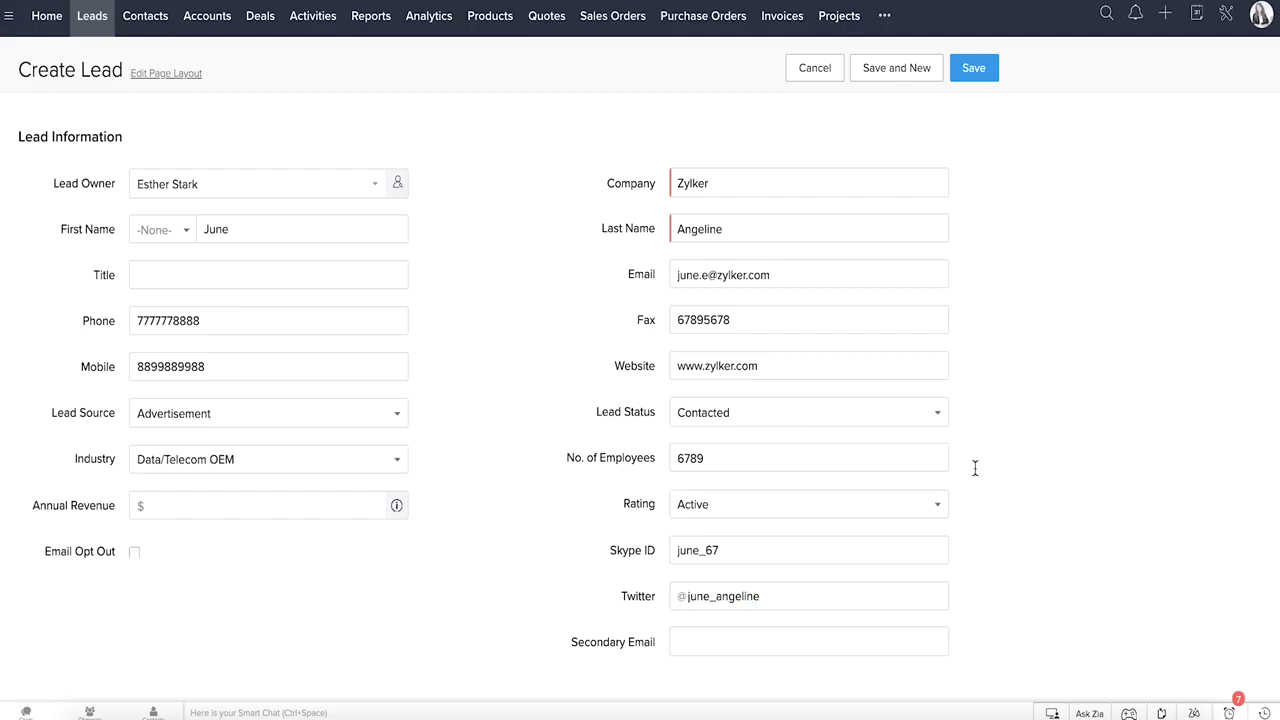
pyautogui.click(971, 68)
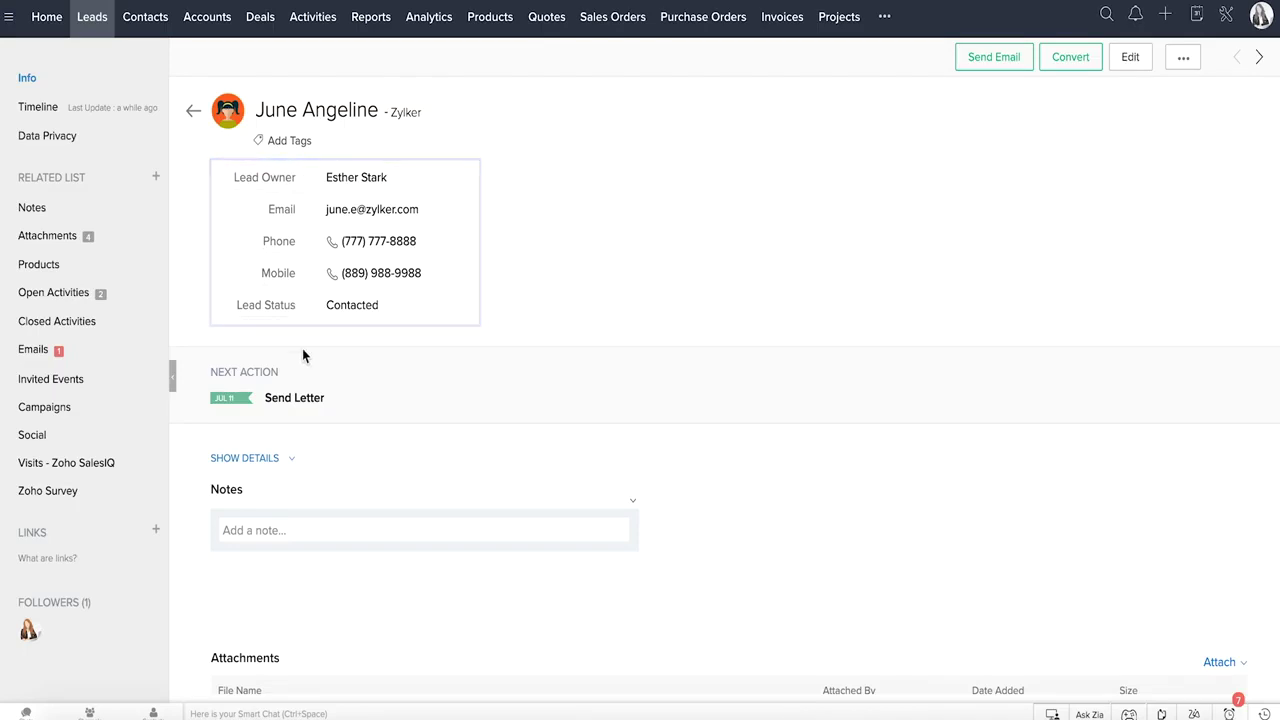
# Expand the Zylker lead's full details and scroll through the record
pyautogui.click(284, 460)
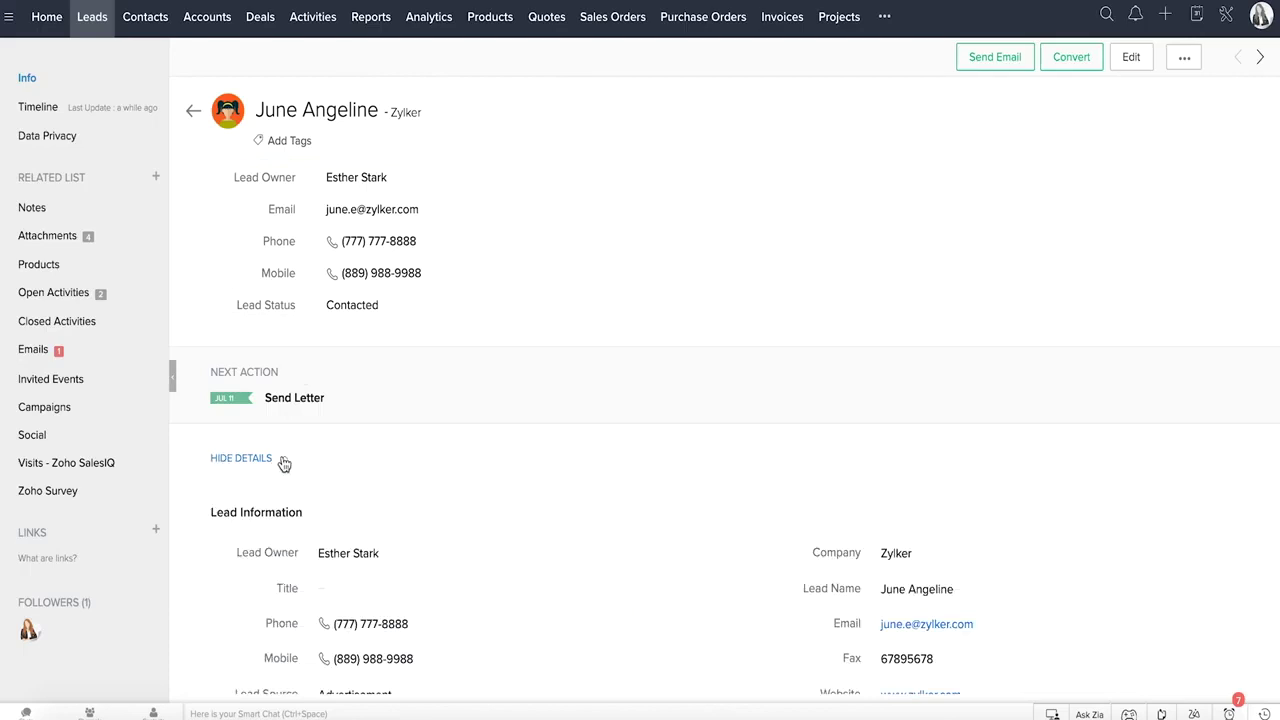
pyautogui.scroll(-3, 284, 462)
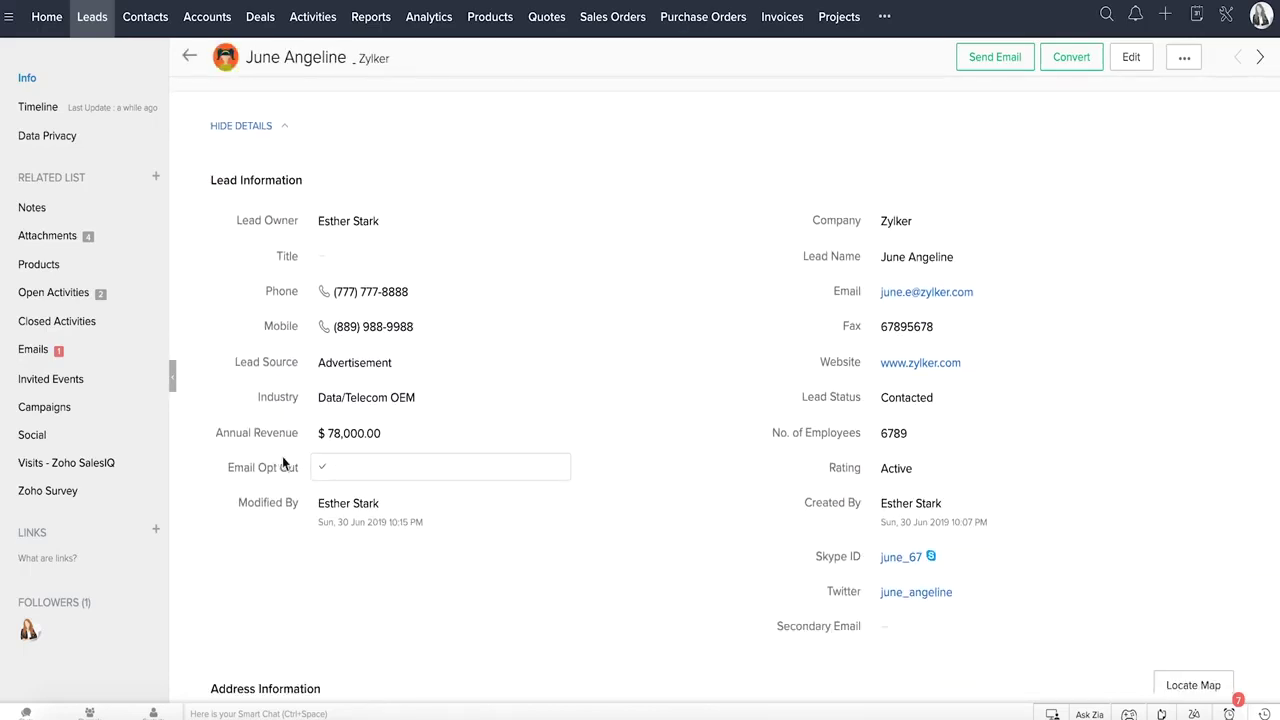
pyautogui.scroll(-2, 284, 463)
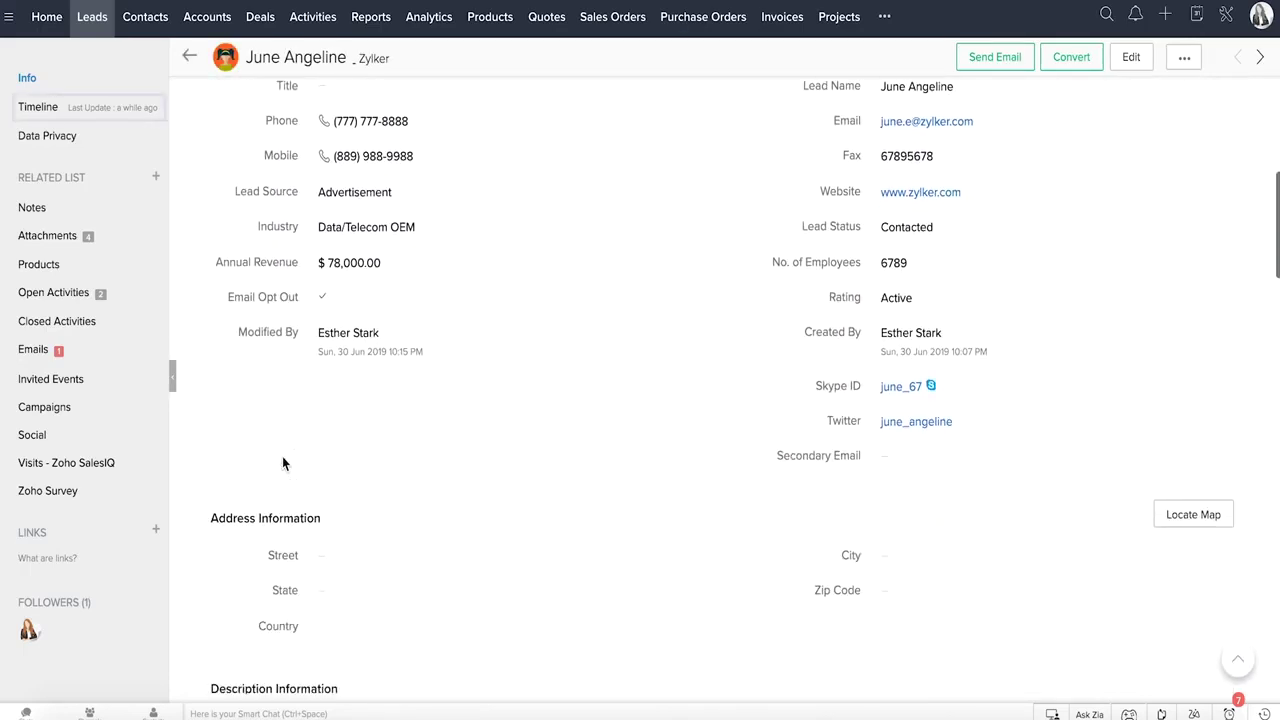
# Check the lead's Timeline history and Data Privacy page, then jump to its Notes
pyautogui.click(120, 112)
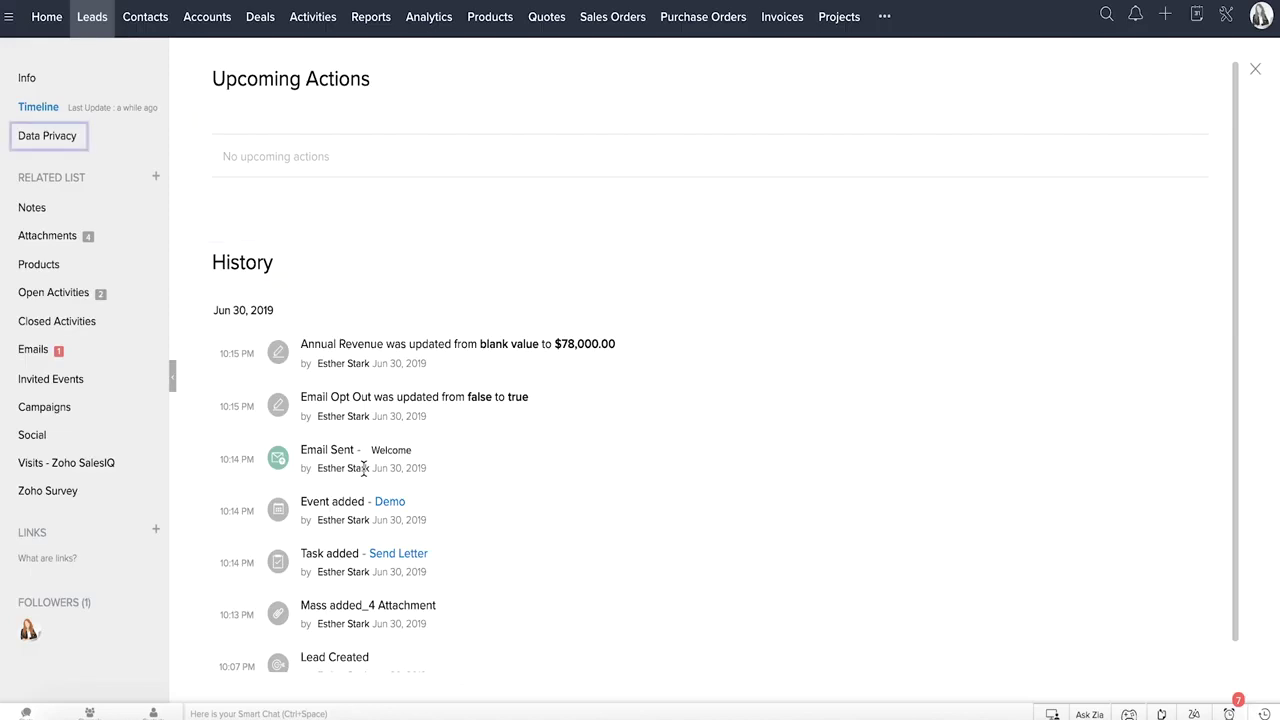
pyautogui.click(111, 140)
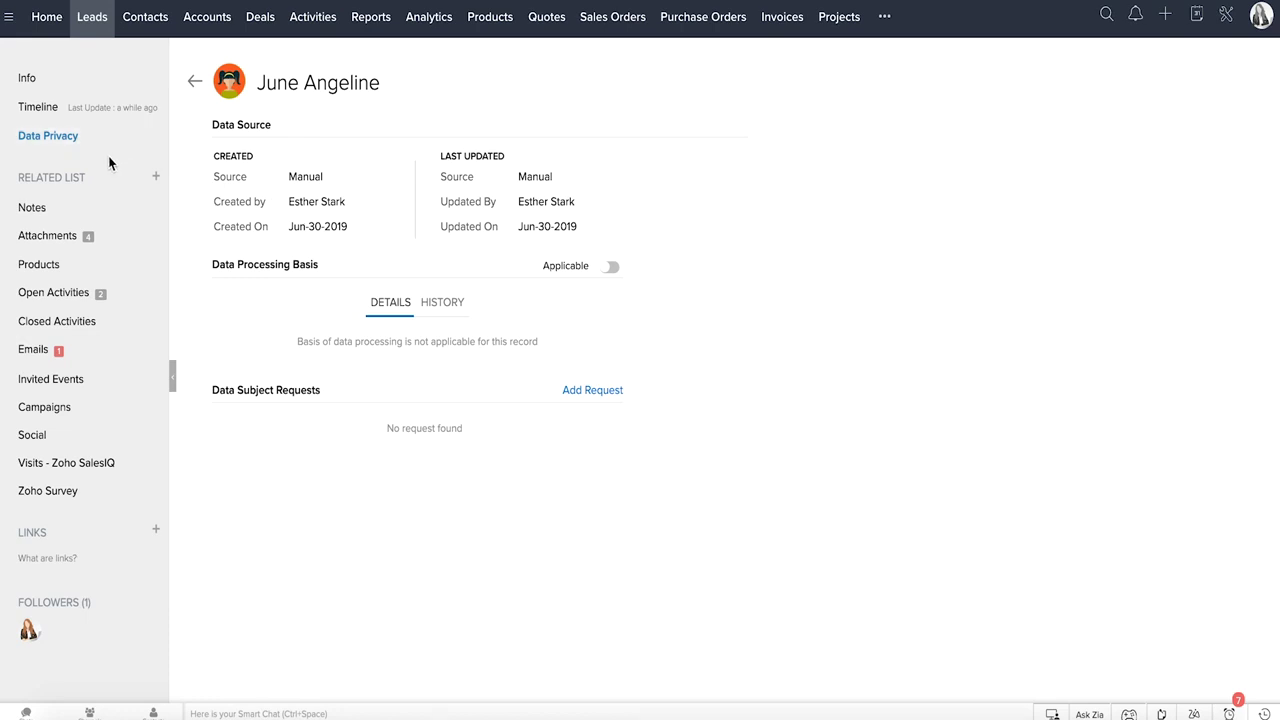
pyautogui.click(91, 216)
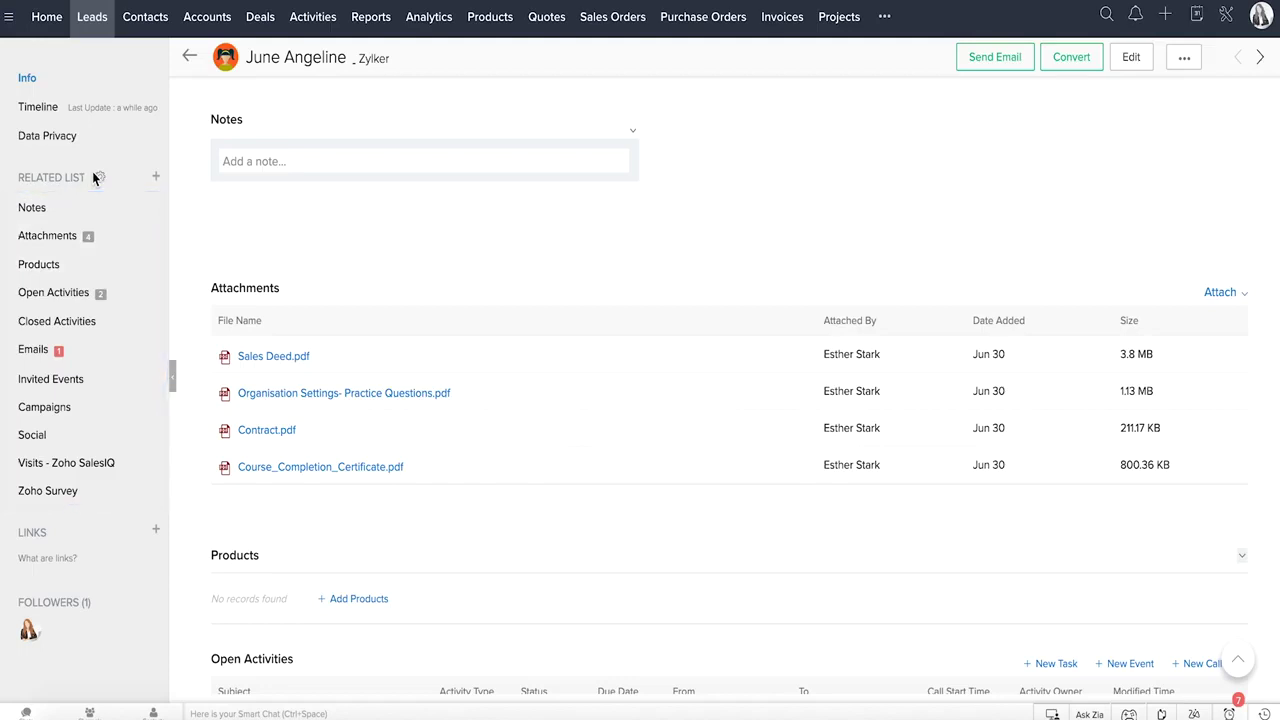
# Browse the lead's Attachments, Open Activities, Emails and Social lists, then its more-actions menu
pyautogui.click(100, 236)
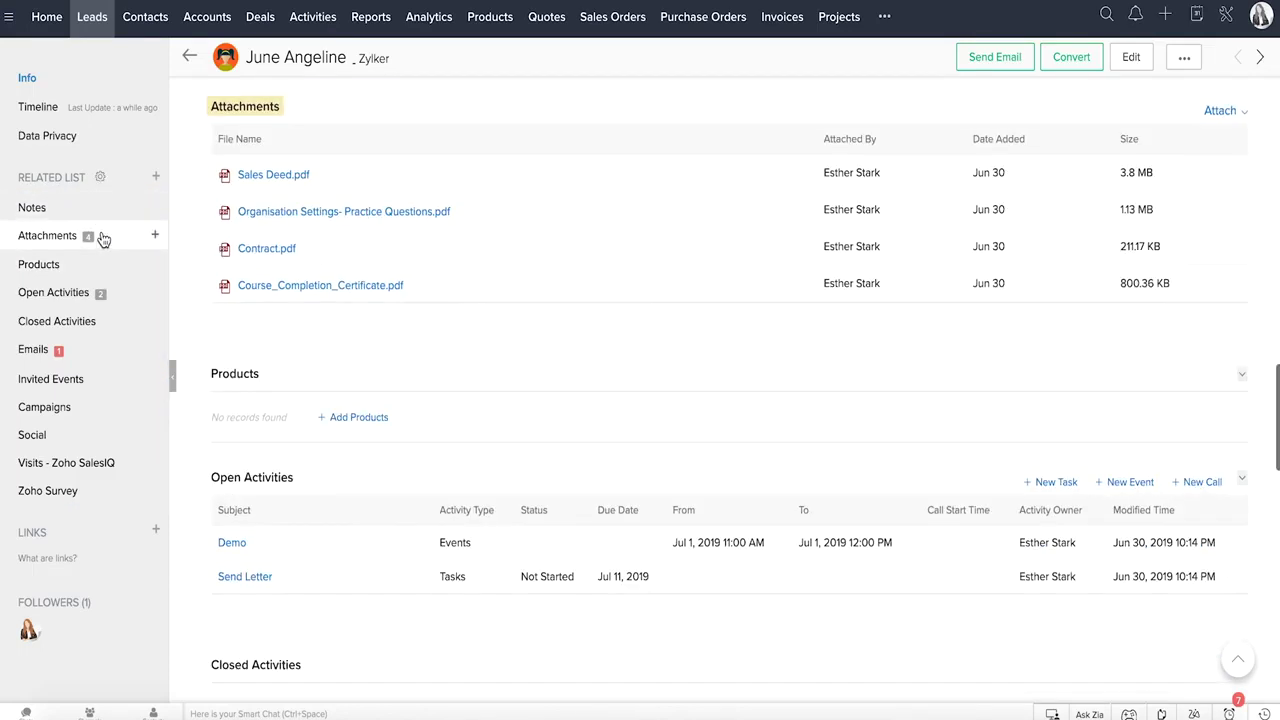
pyautogui.click(100, 297)
pyautogui.click(97, 350)
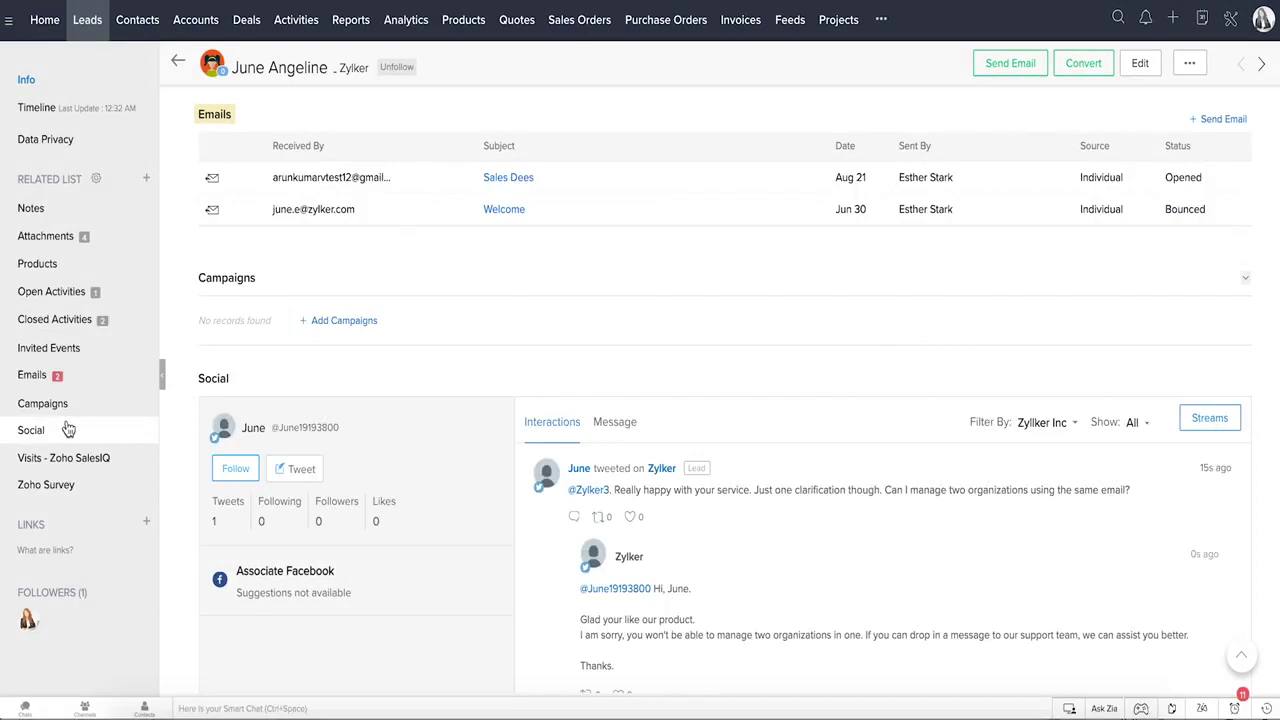
pyautogui.click(68, 430)
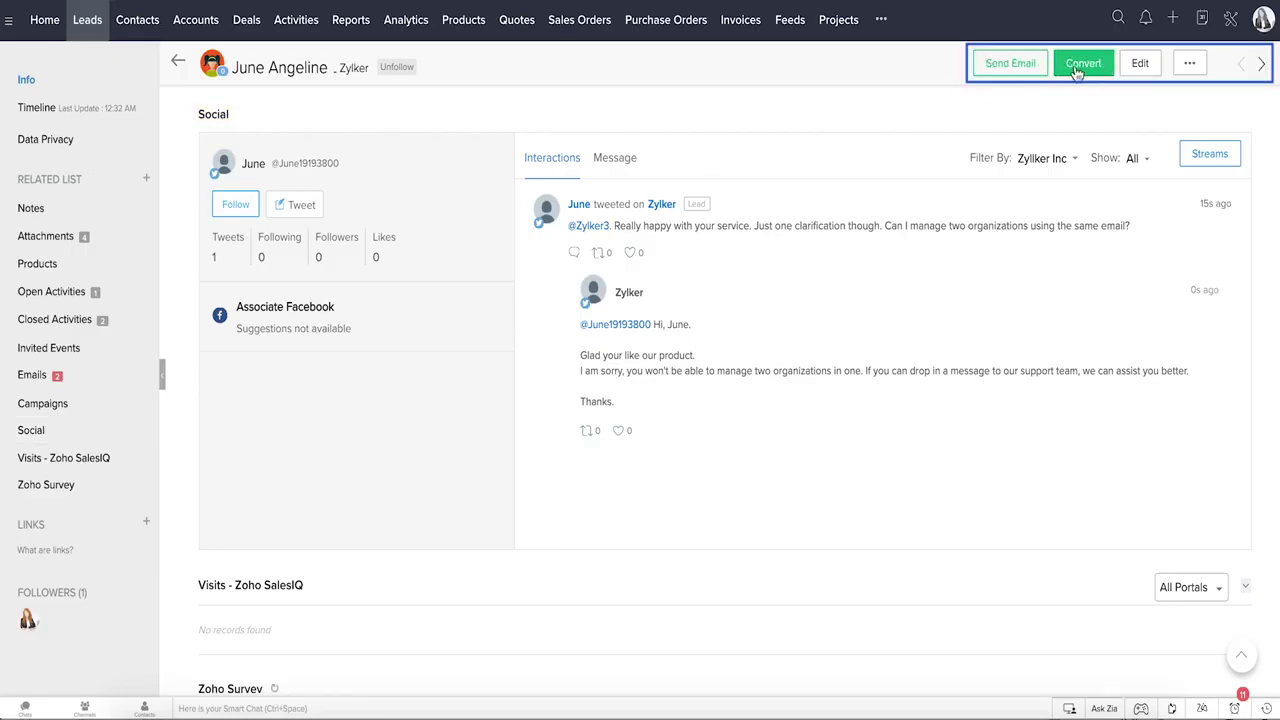
pyautogui.click(1190, 64)
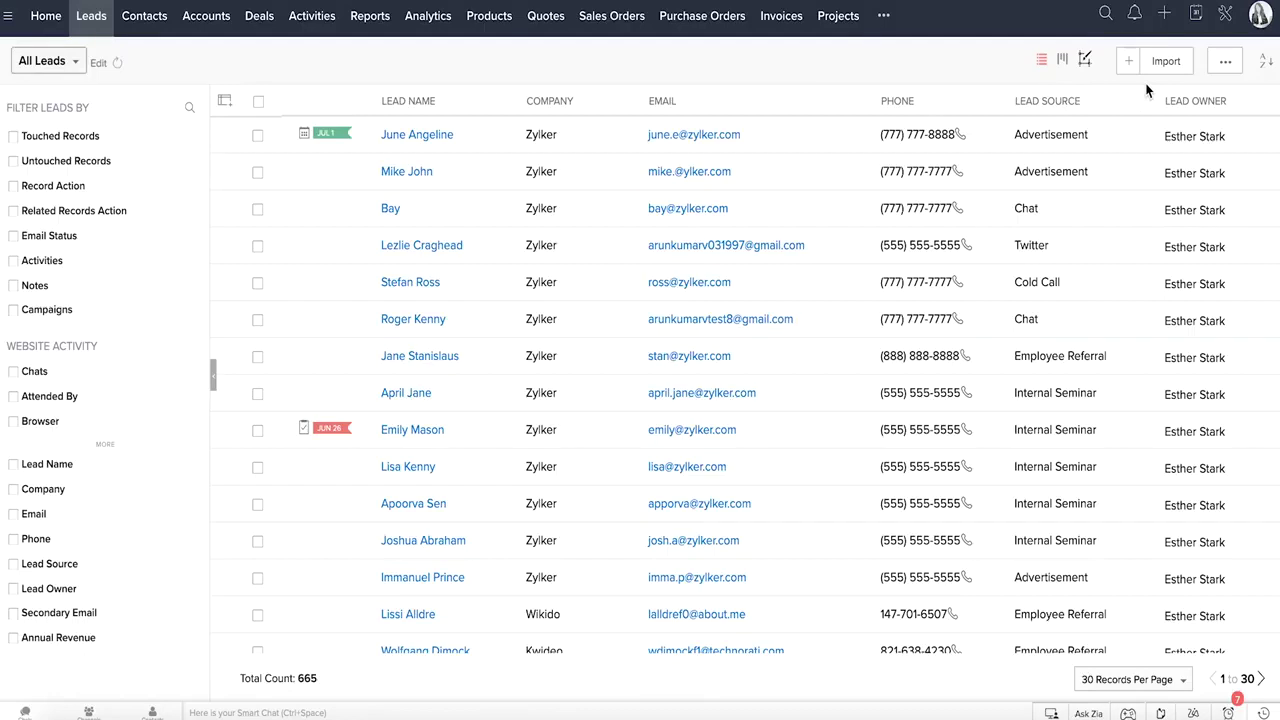
# Check the lead import options, then show the leads as a Kanban board by status
pyautogui.click(1168, 68)
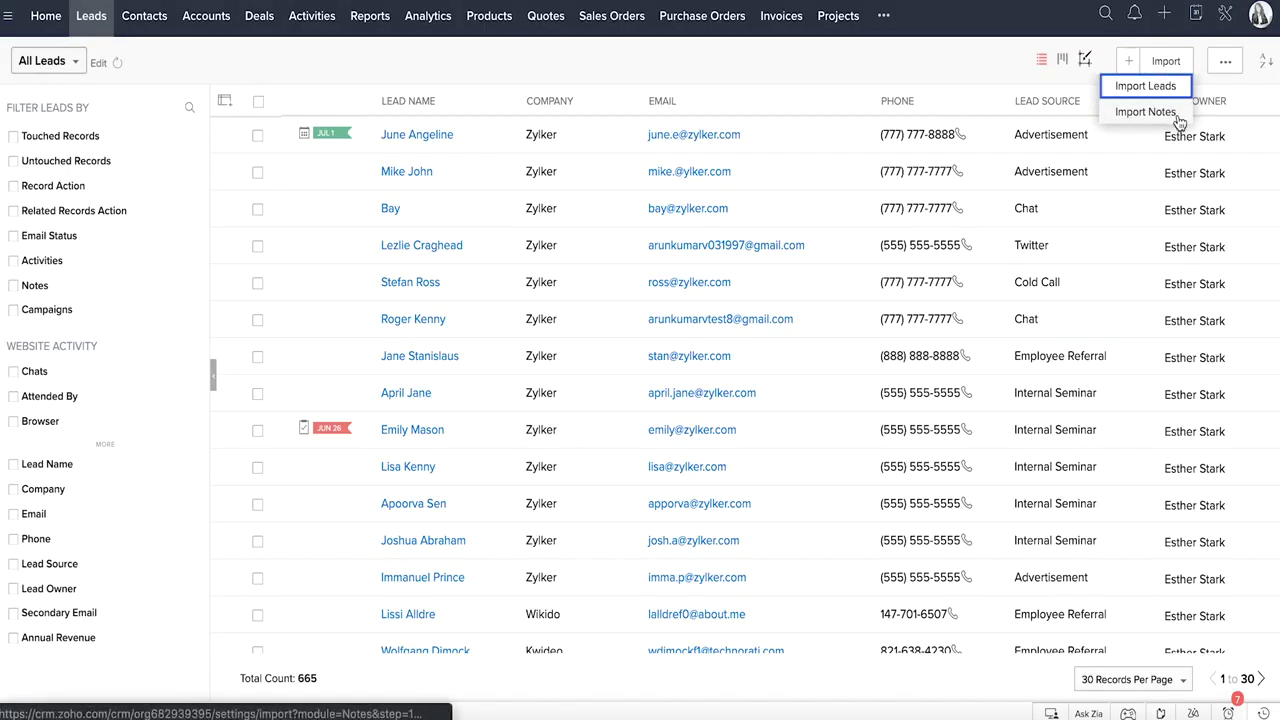
pyautogui.click(1018, 80)
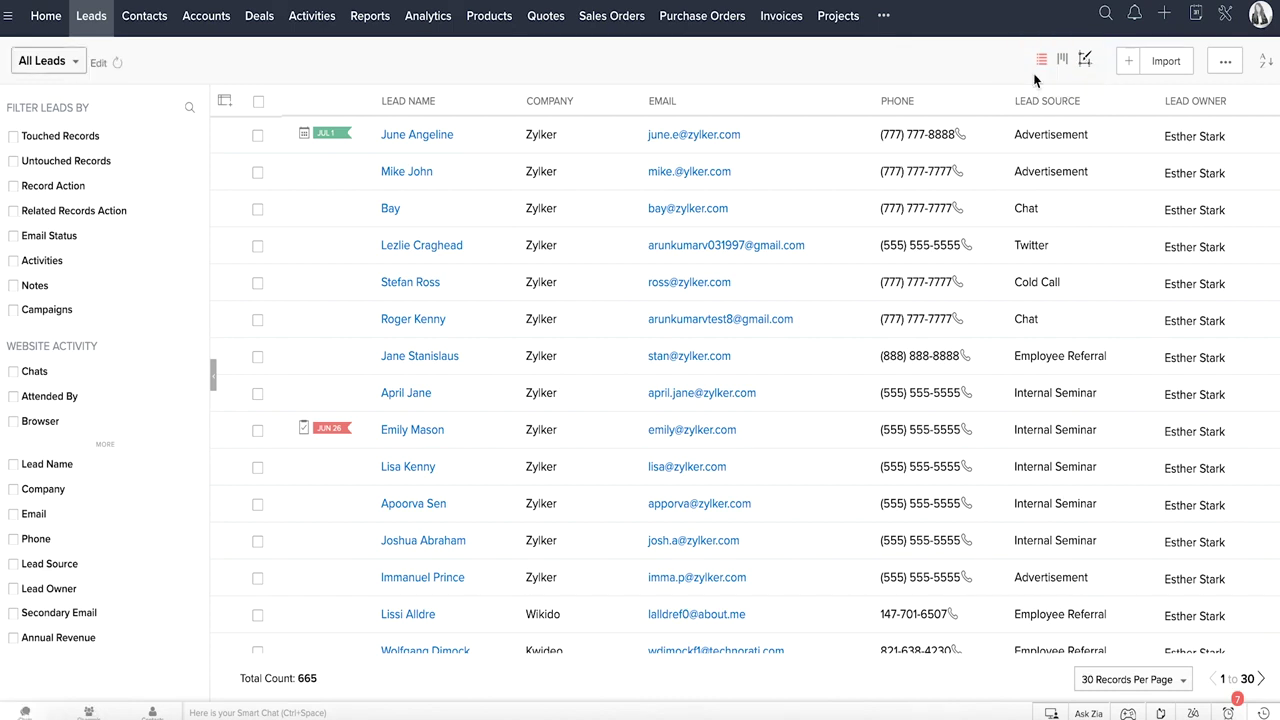
pyautogui.click(1062, 60)
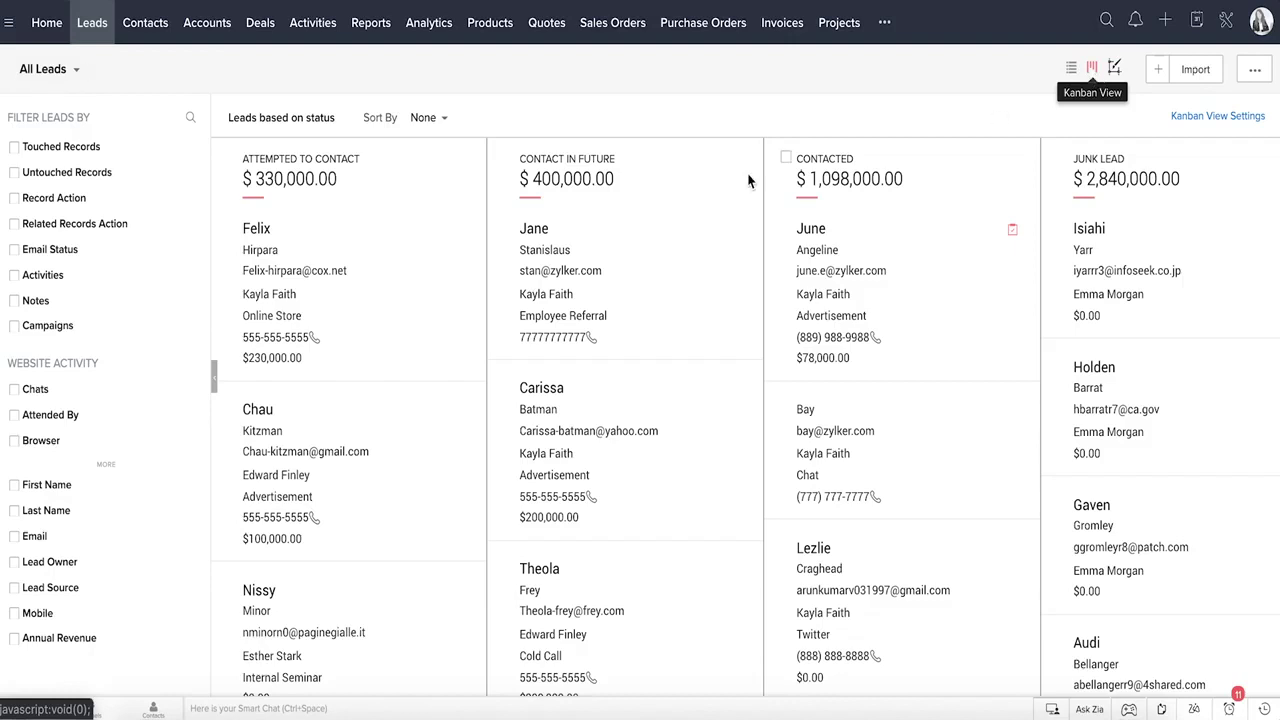
# Inspect the 'Leads based on status' grouping, then show the 665 leads in Canvas View
pyautogui.click(338, 121)
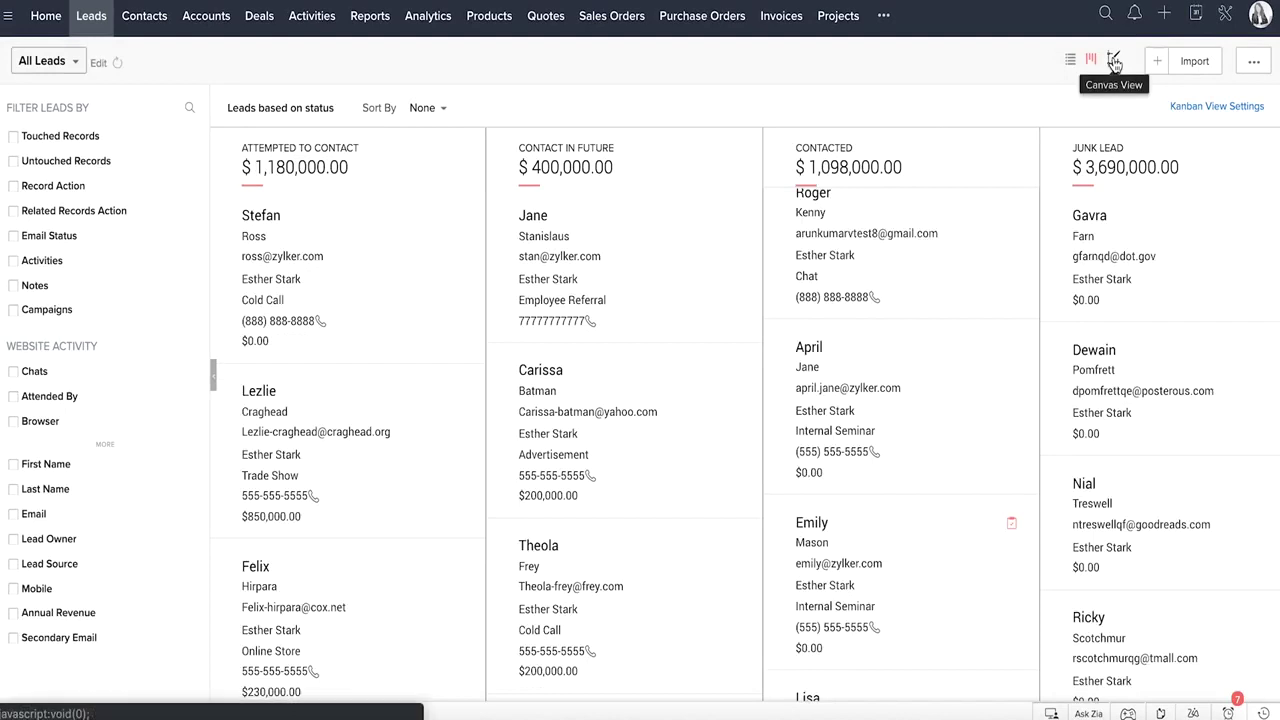
pyautogui.click(1114, 62)
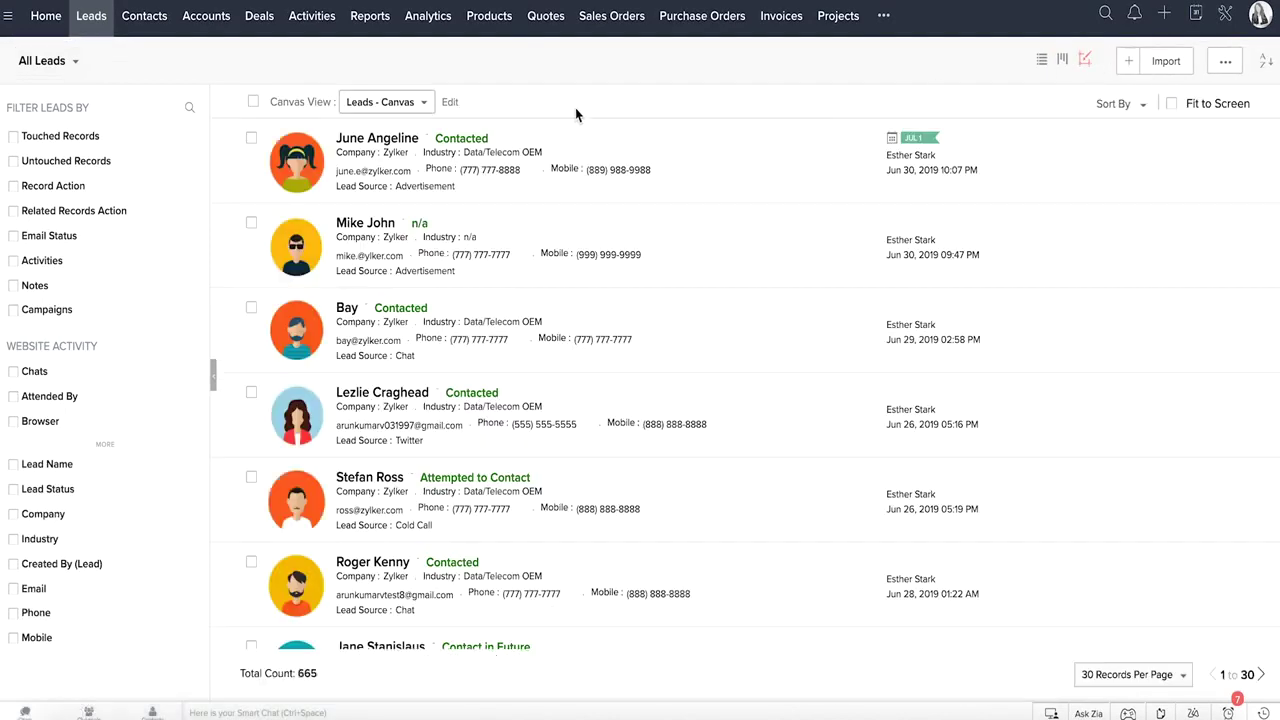
# Look over the available canvas views and the new canvas view builder
pyautogui.click(424, 104)
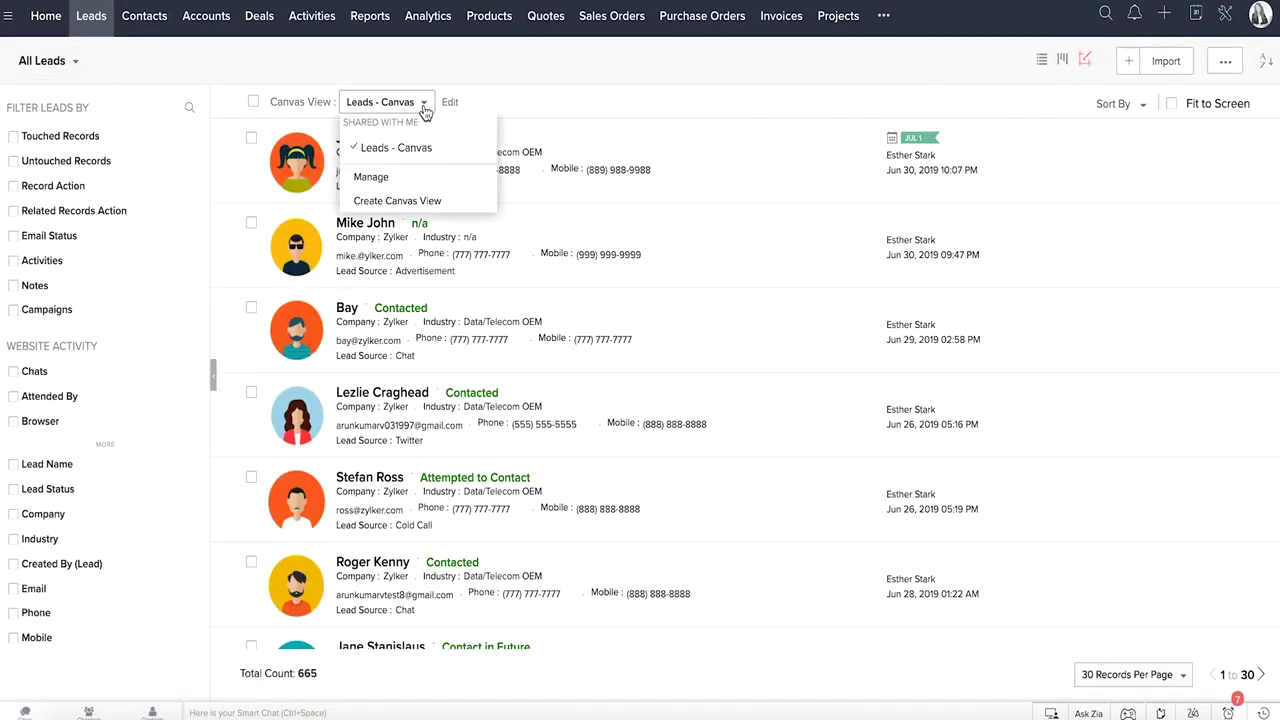
pyautogui.click(459, 203)
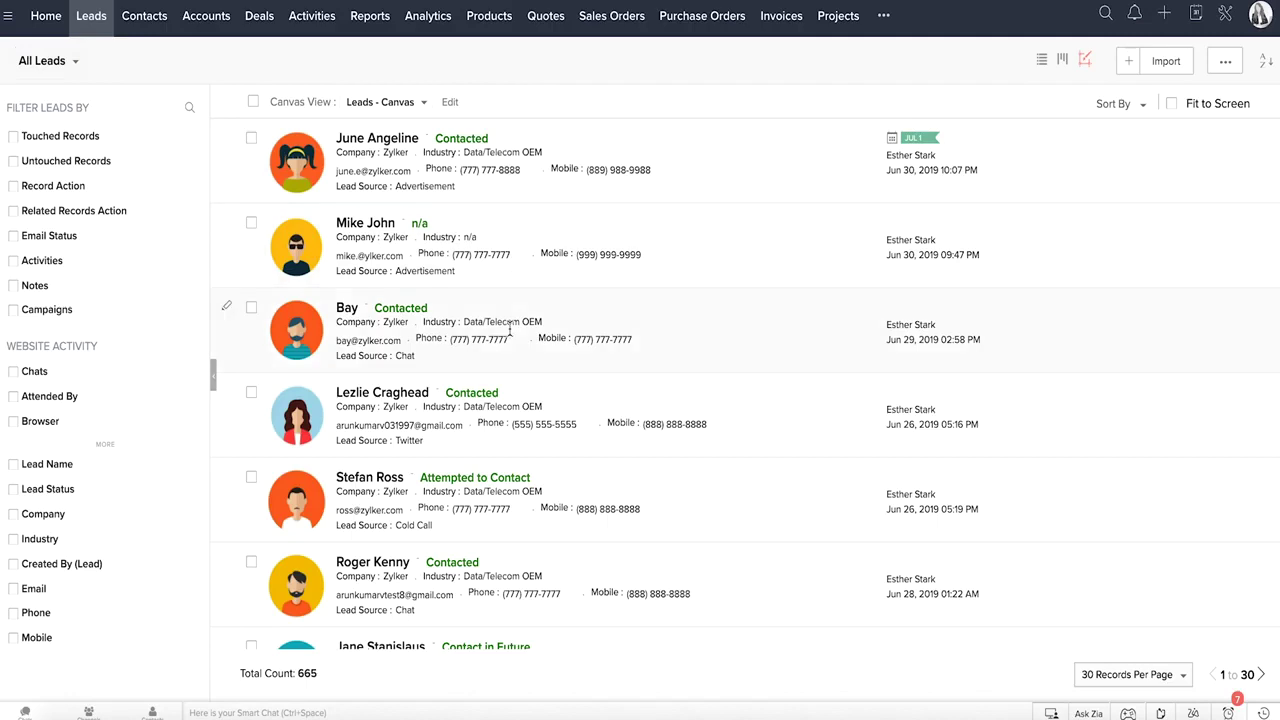
pyautogui.scroll(-3, 514, 378)
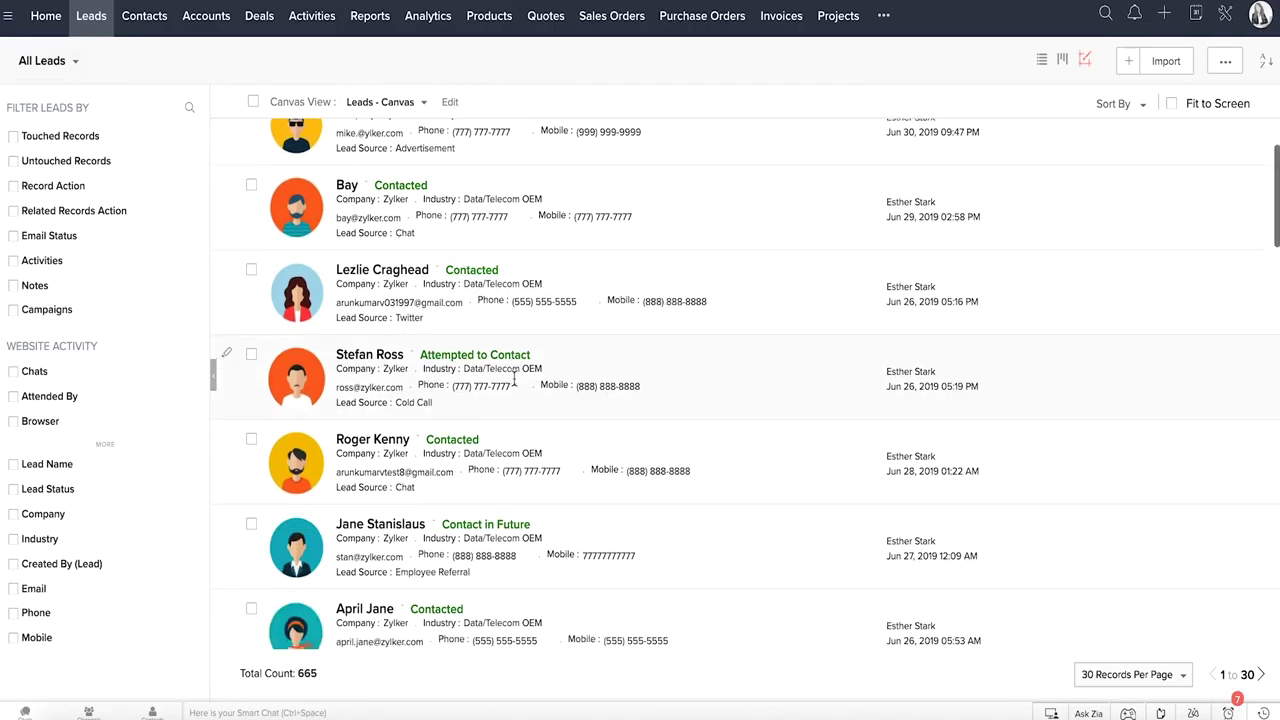
pyautogui.scroll(3, 514, 378)
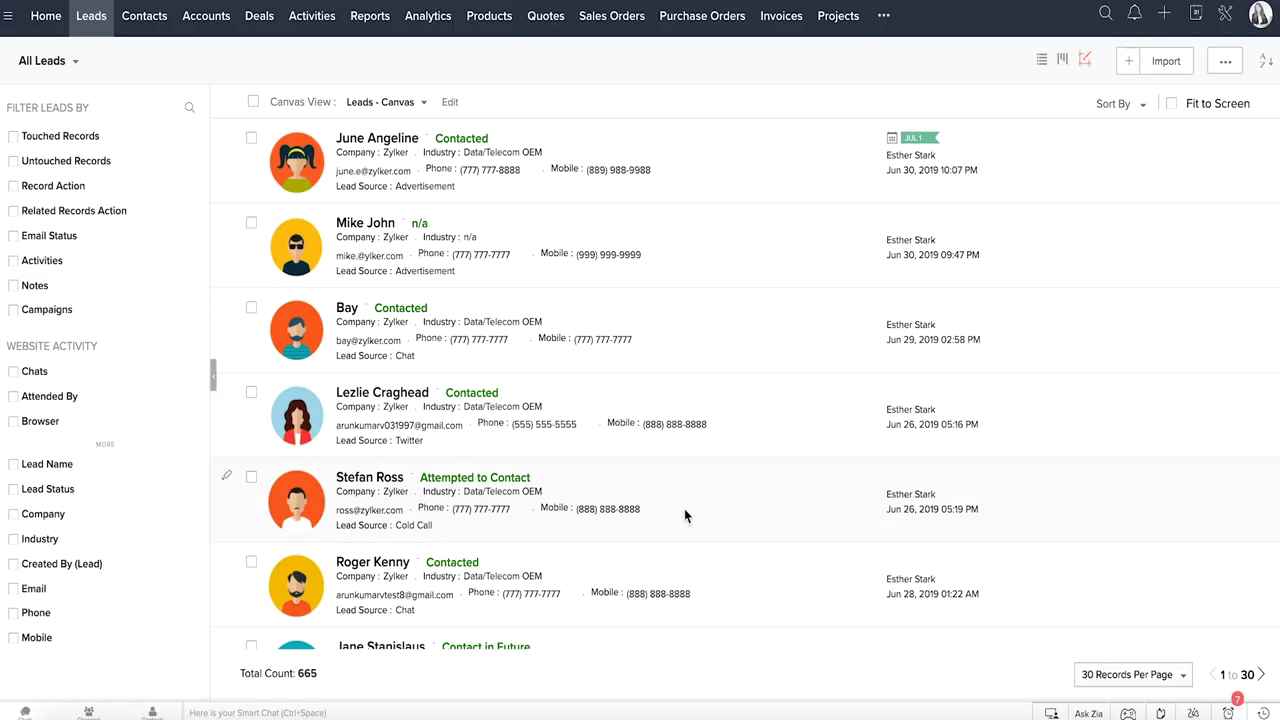
# Check the bulk actions and records-per-page choices, then show the A–Z index bar
pyautogui.click(1229, 63)
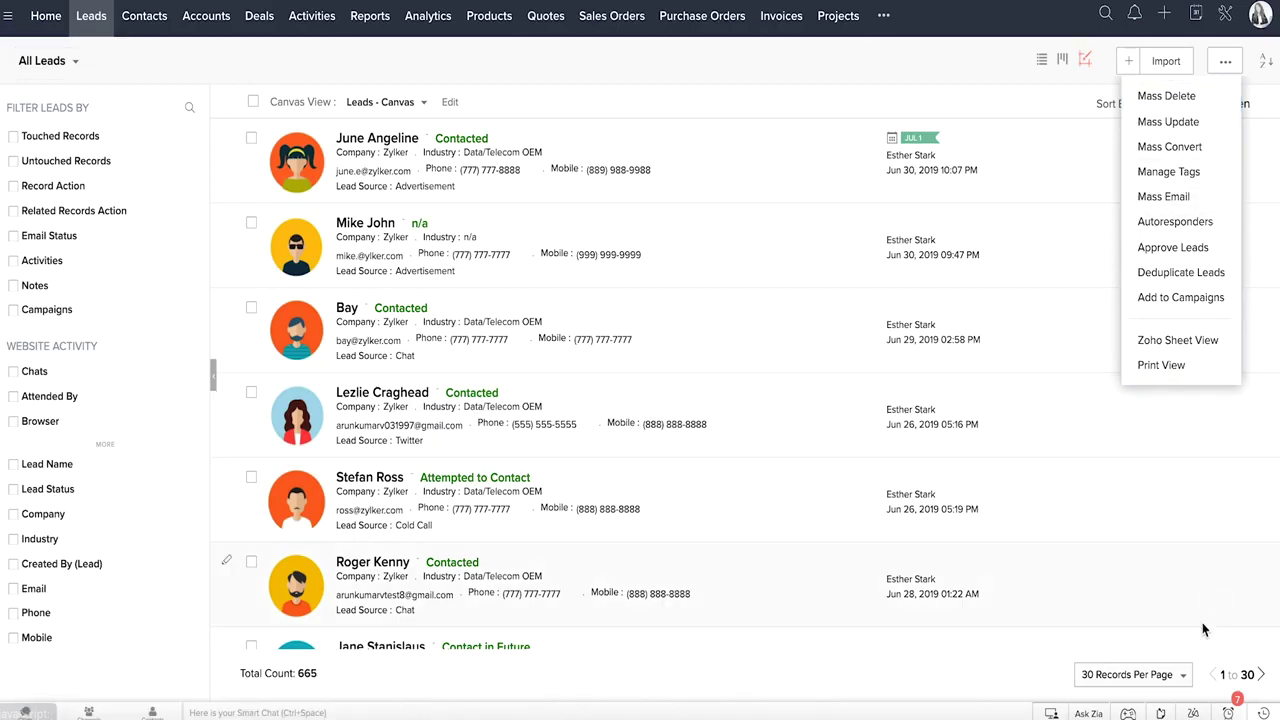
pyautogui.click(1184, 681)
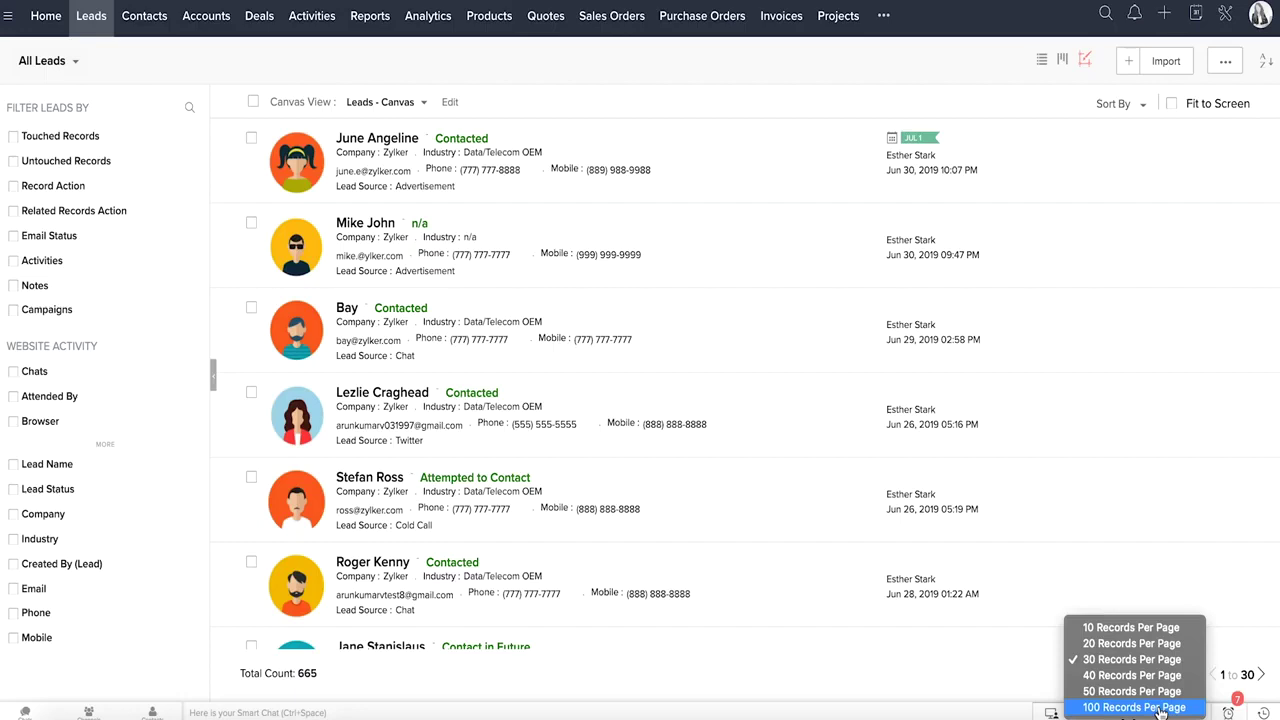
pyautogui.click(1134, 707)
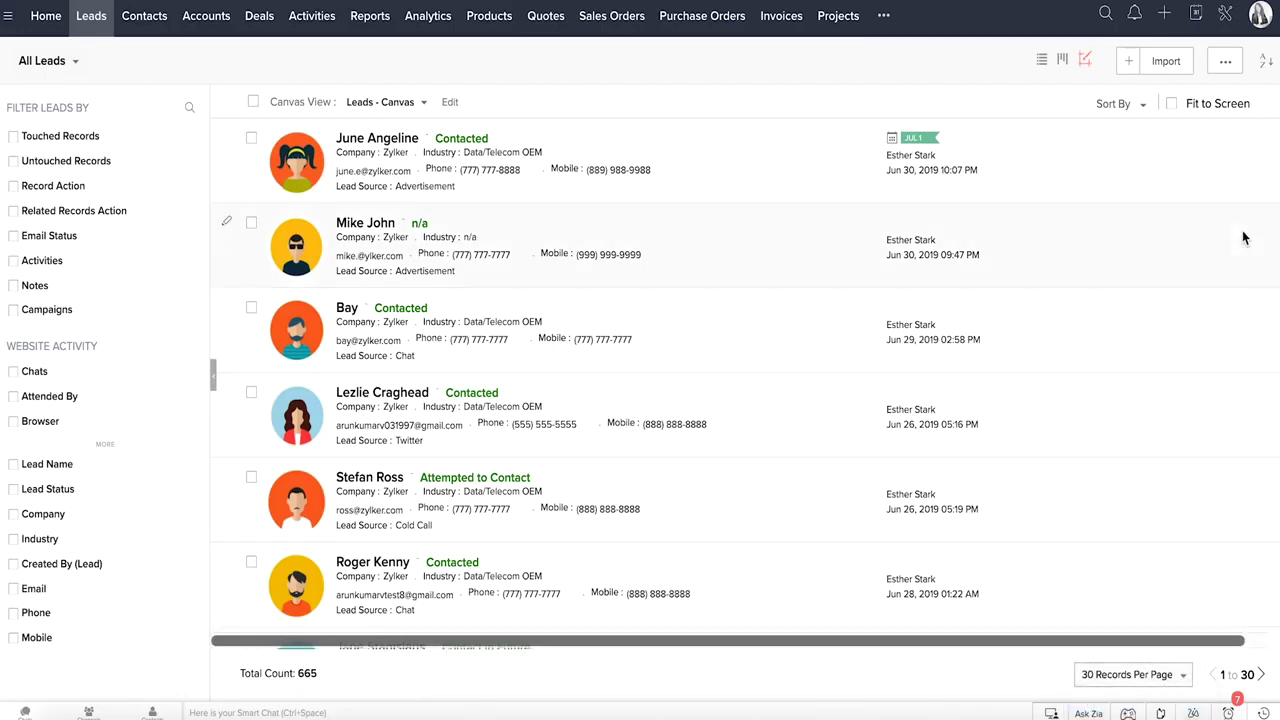
pyautogui.click(1267, 64)
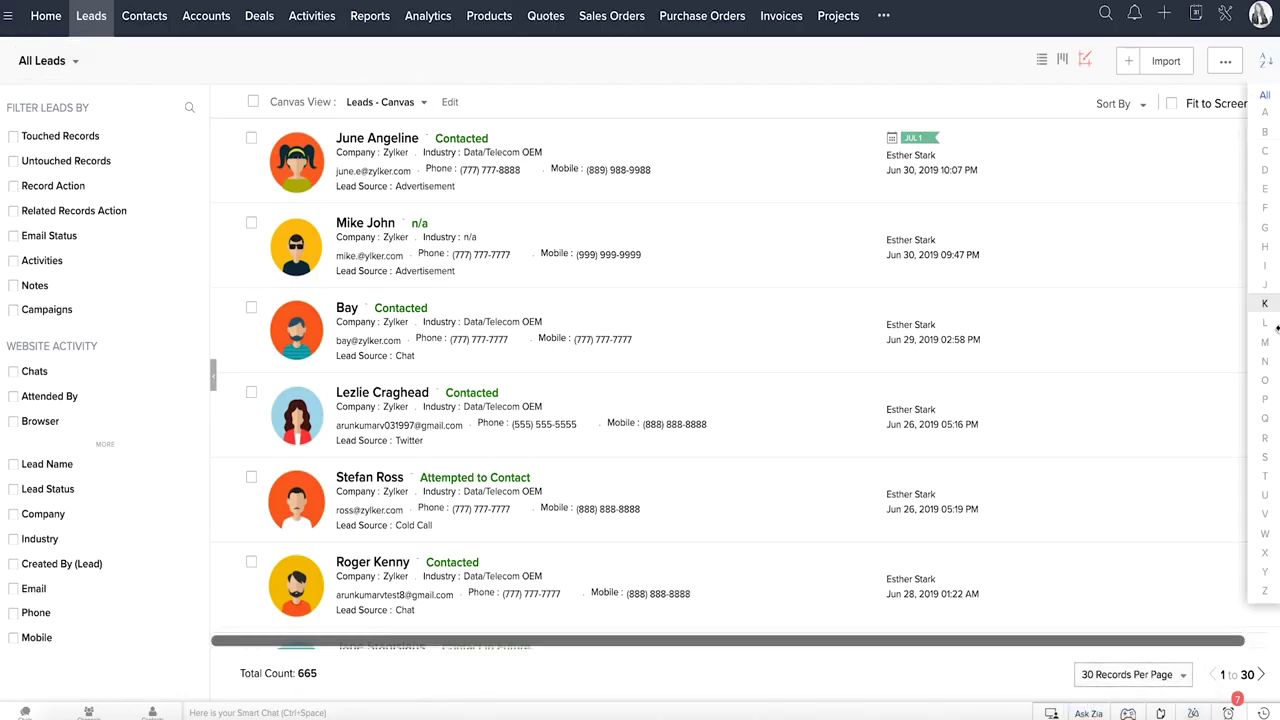
# Browse the lead filter fields and filter leads by Activities
pyautogui.click(189, 107)
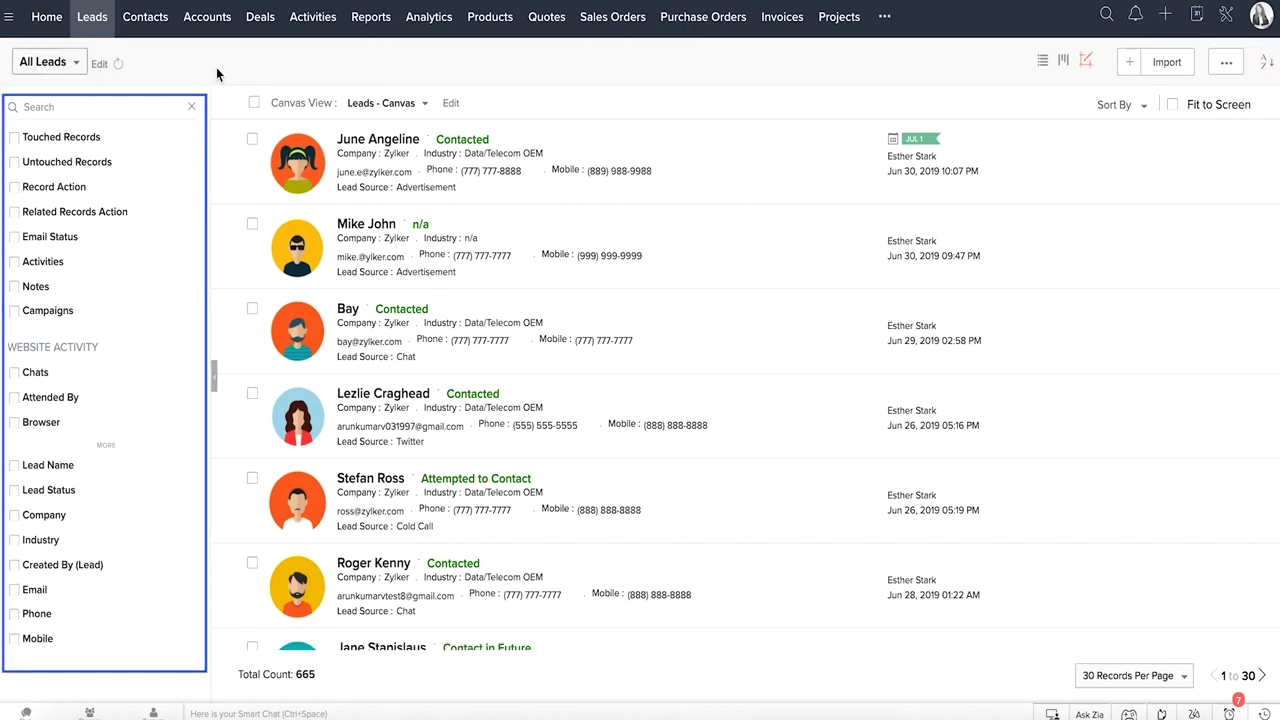
pyautogui.scroll(-10, 162, 518)
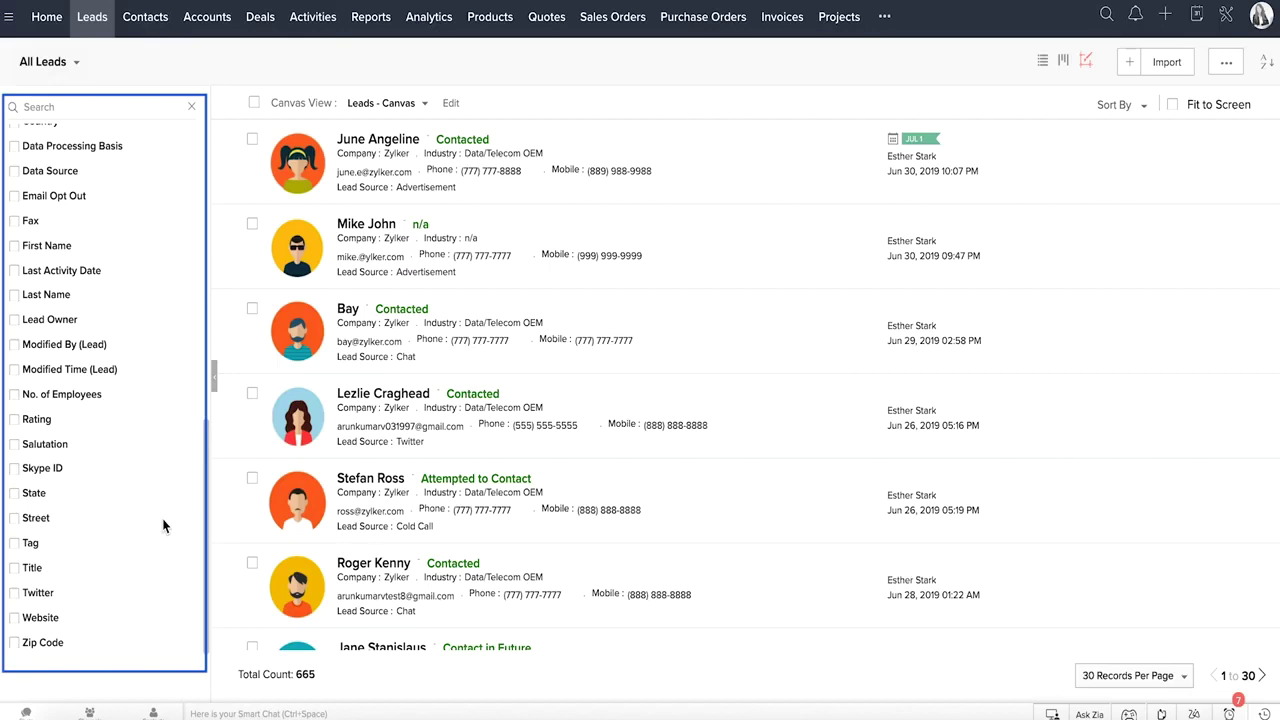
pyautogui.scroll(15, 162, 518)
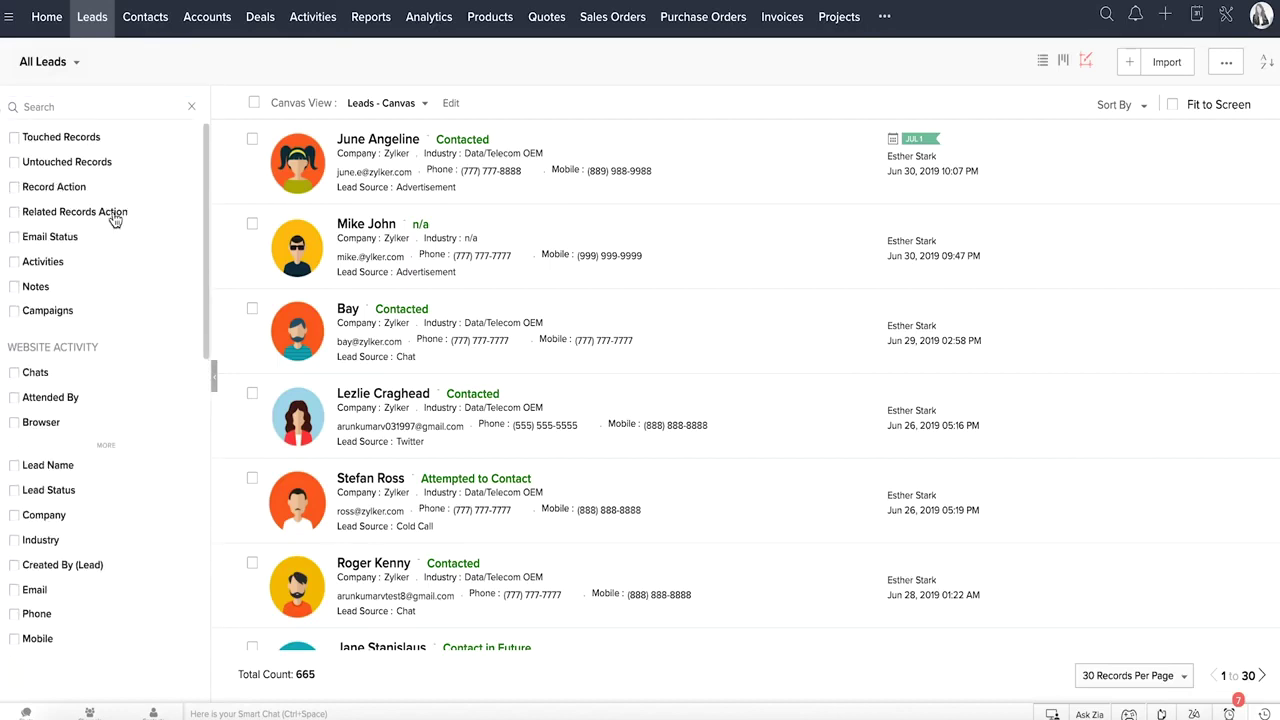
pyautogui.click(57, 263)
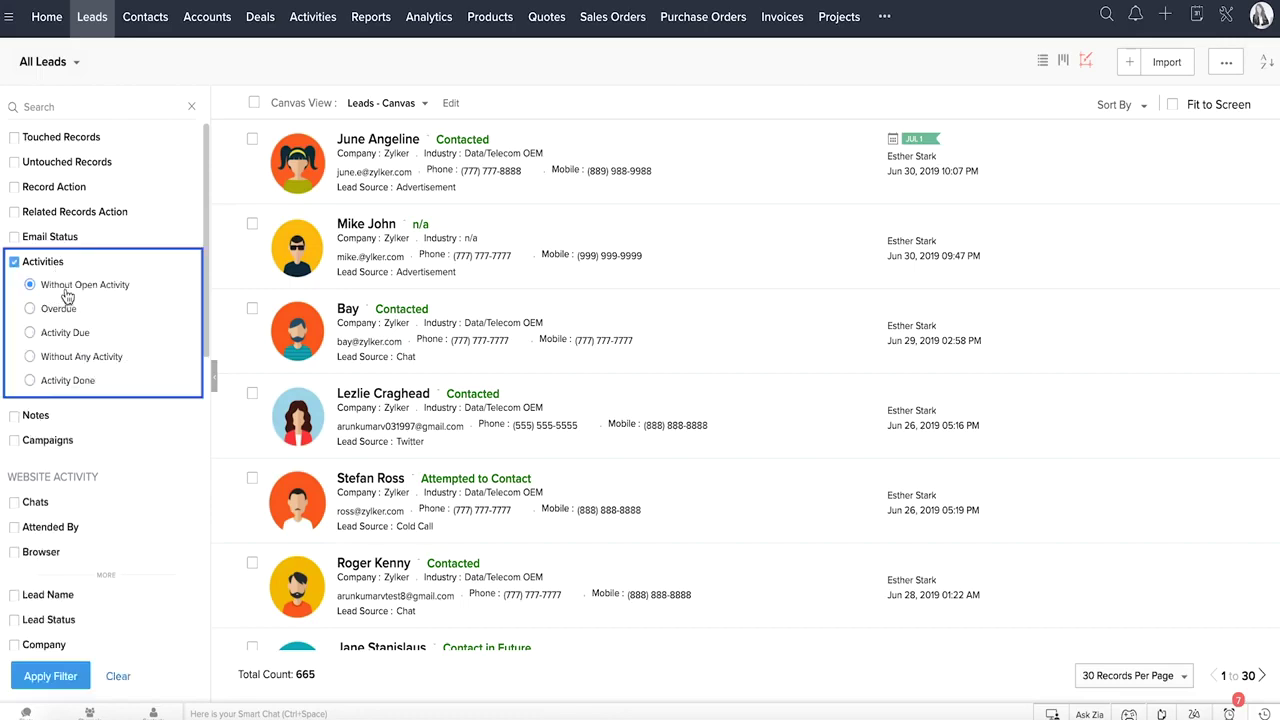
# Filter leads by Email Status sent Yesterday and apply the filter
pyautogui.click(52, 110)
pyautogui.write('email s')
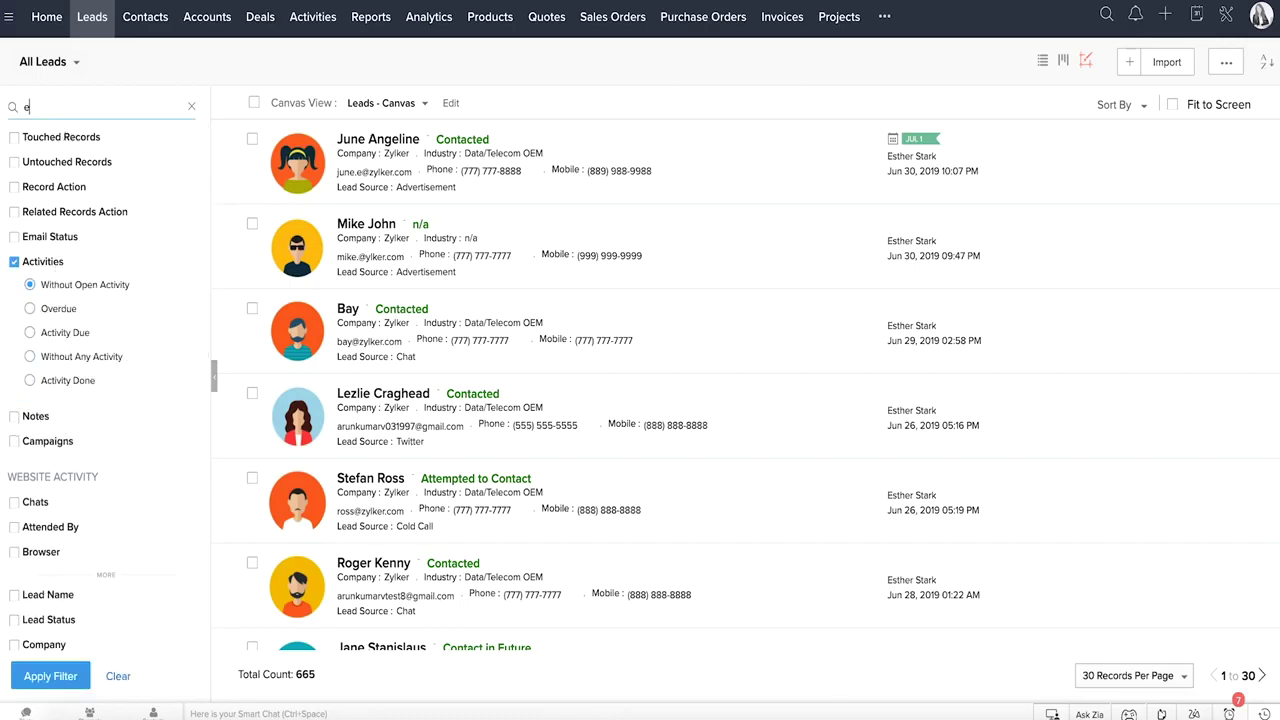
pyautogui.click(40, 137)
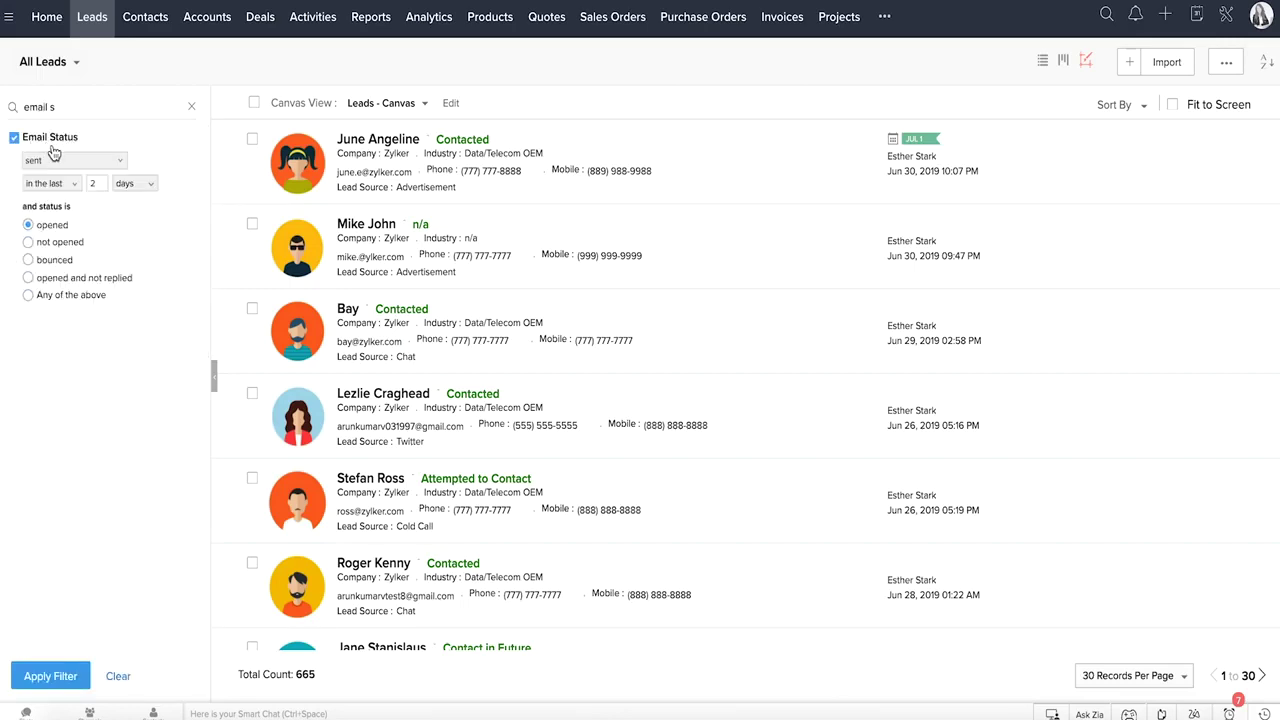
pyautogui.click(63, 160)
pyautogui.click(62, 163)
pyautogui.click(58, 185)
pyautogui.click(68, 258)
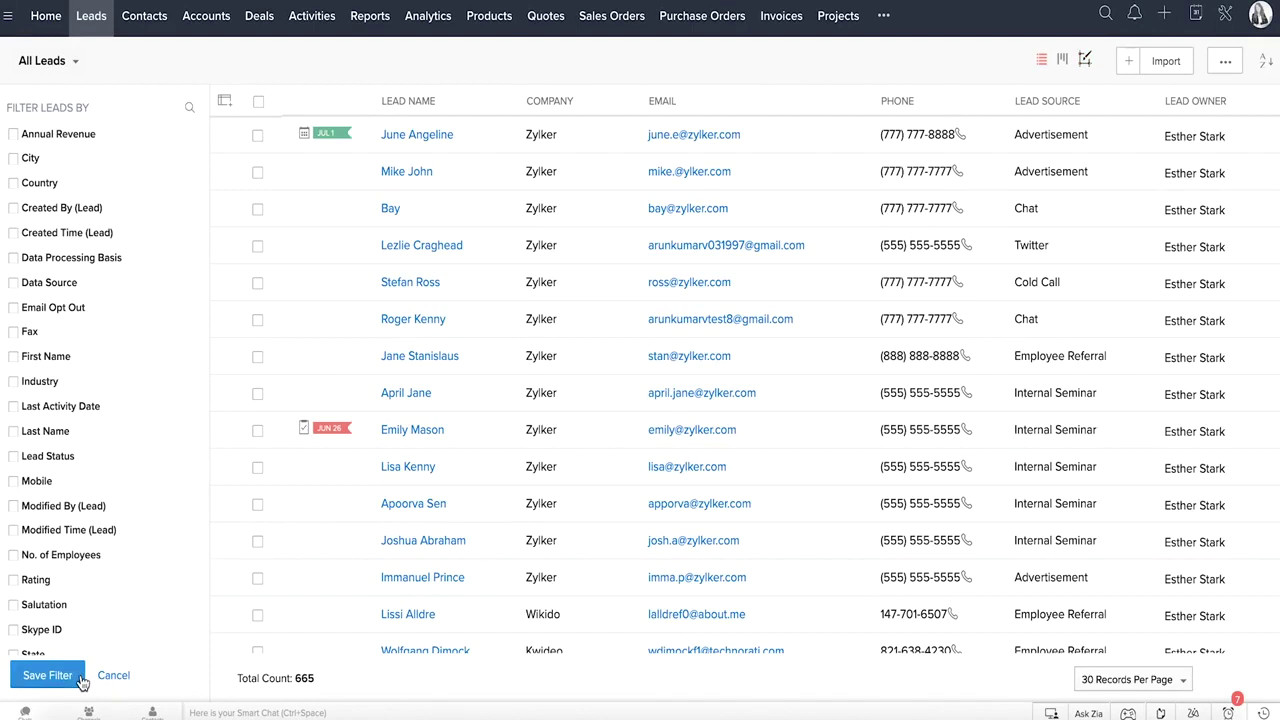
pyautogui.click(80, 678)
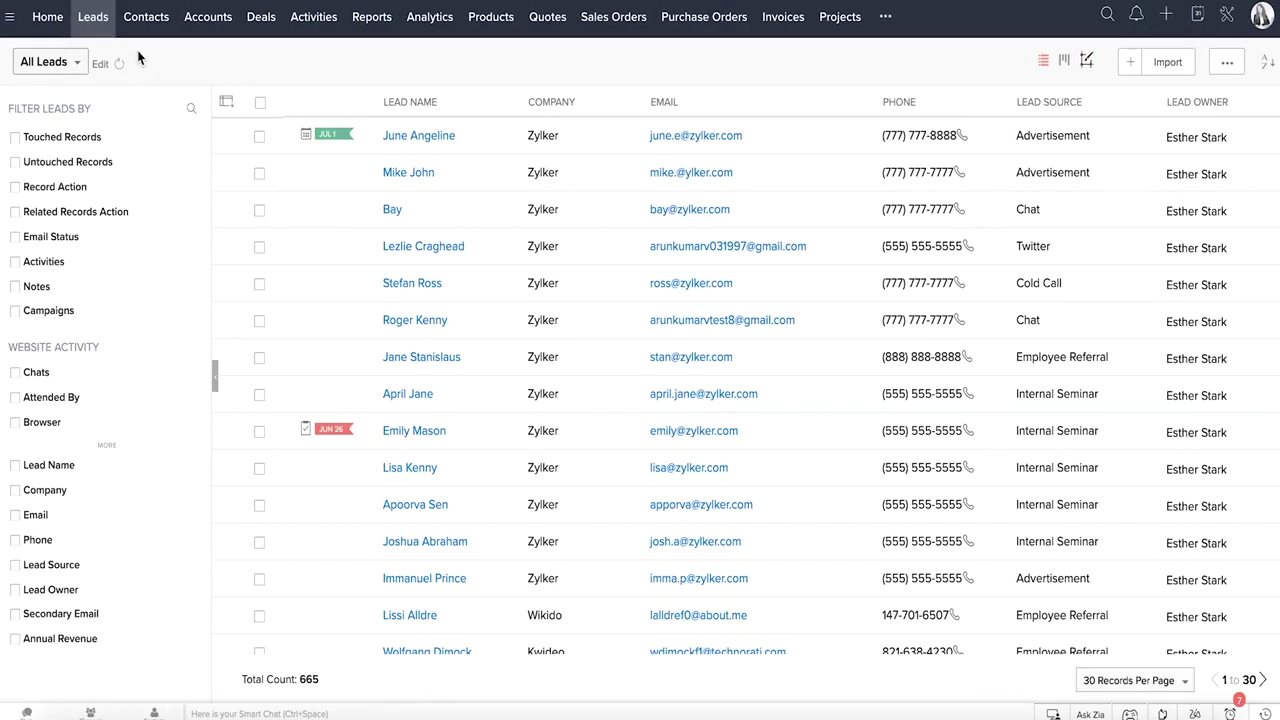
# Look over the additional modules and Tab Groups menus, then go to the CRM Setup page
pyautogui.click(885, 16)
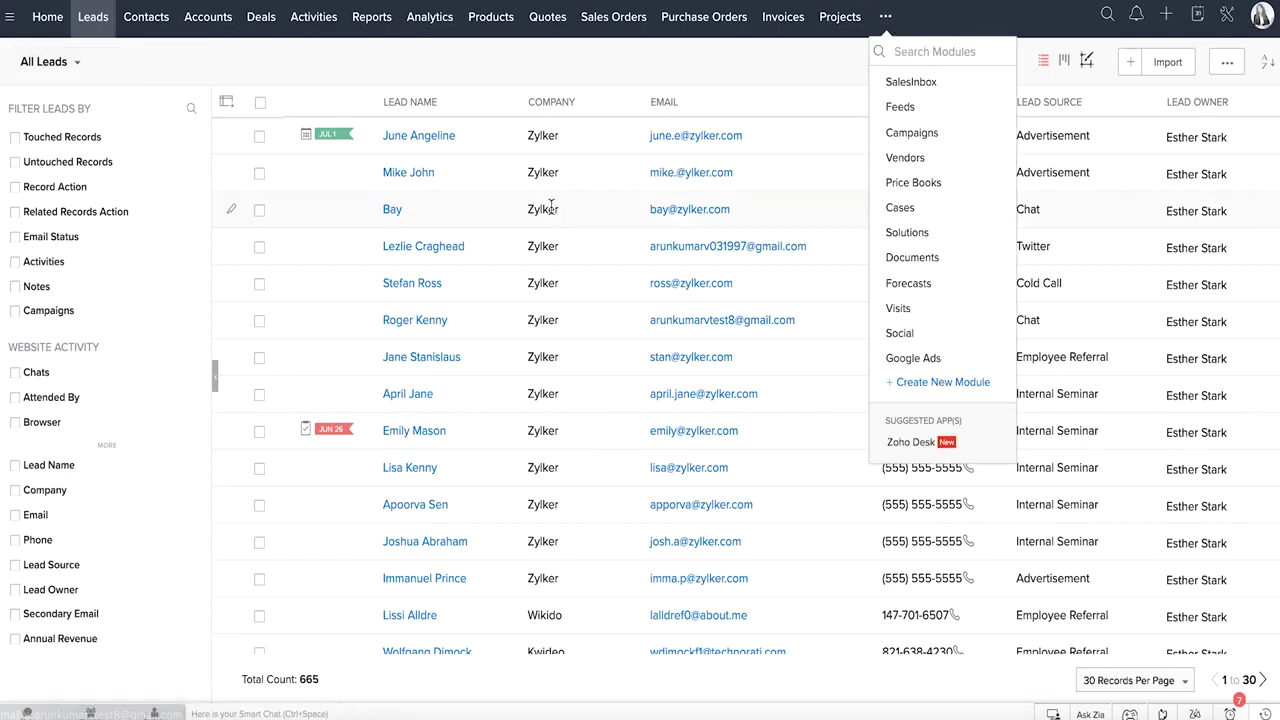
pyautogui.click(265, 60)
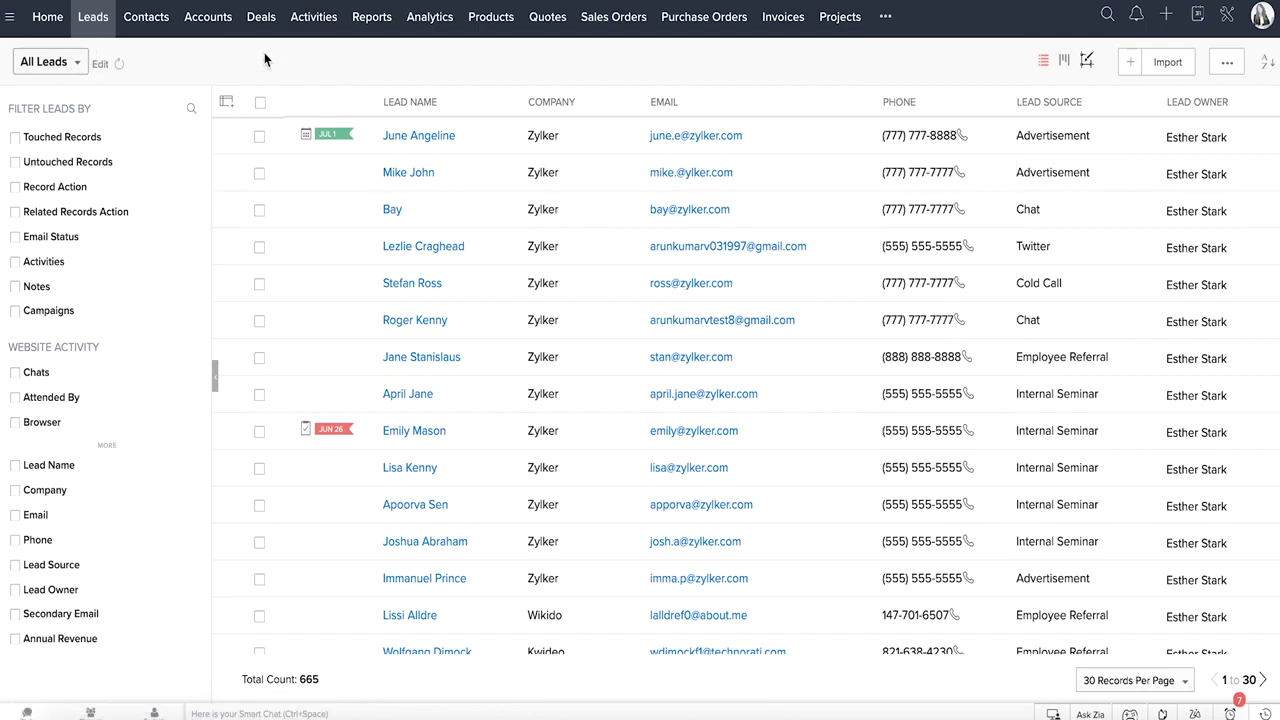
pyautogui.click(10, 17)
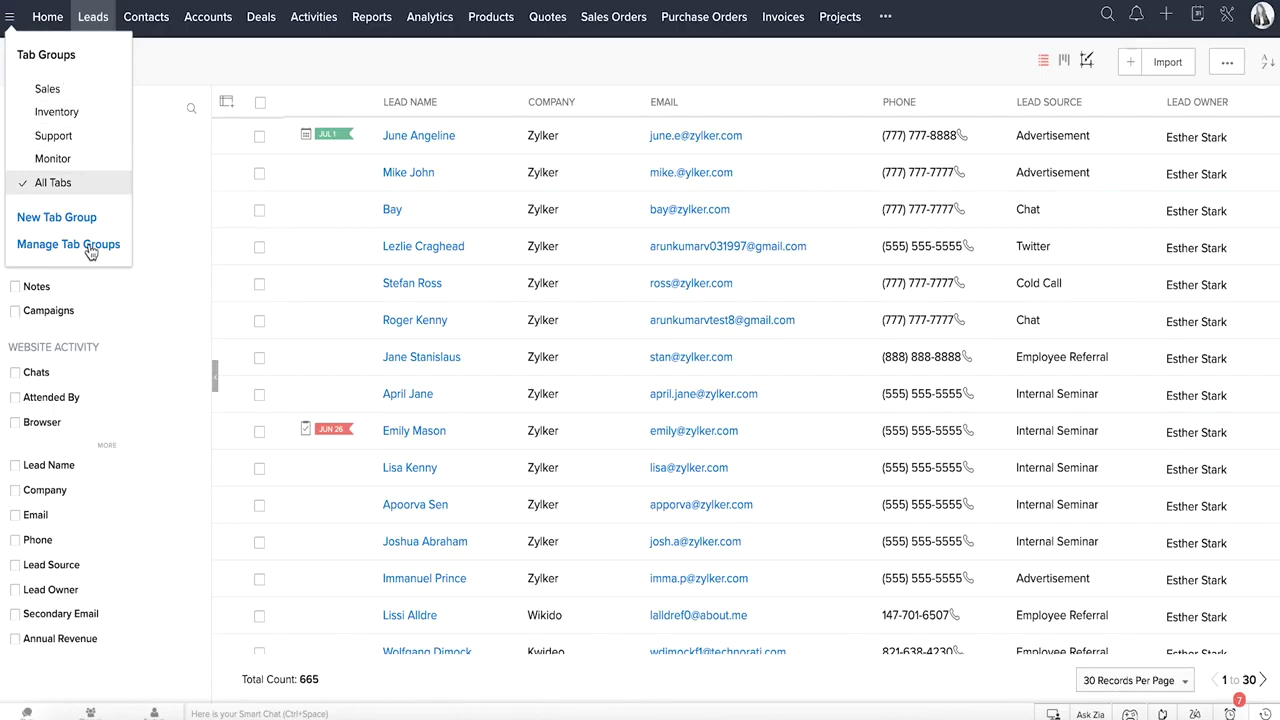
pyautogui.click(47, 89)
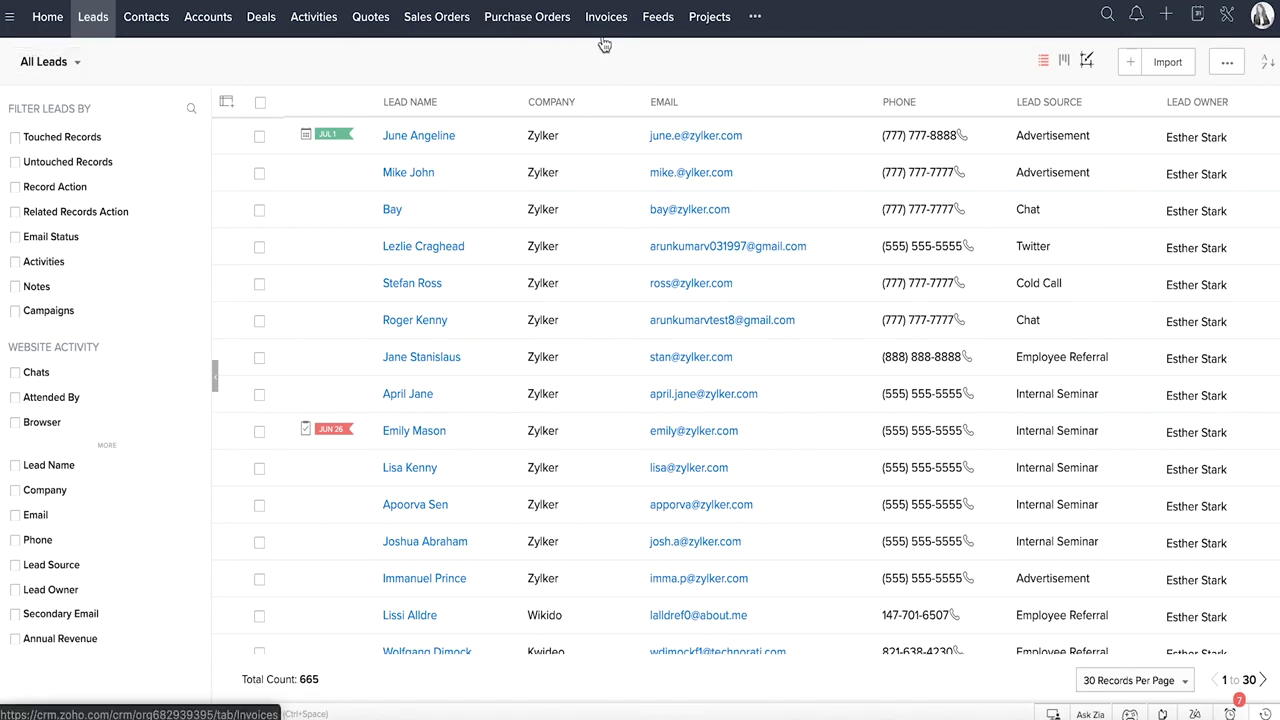
pyautogui.click(1226, 18)
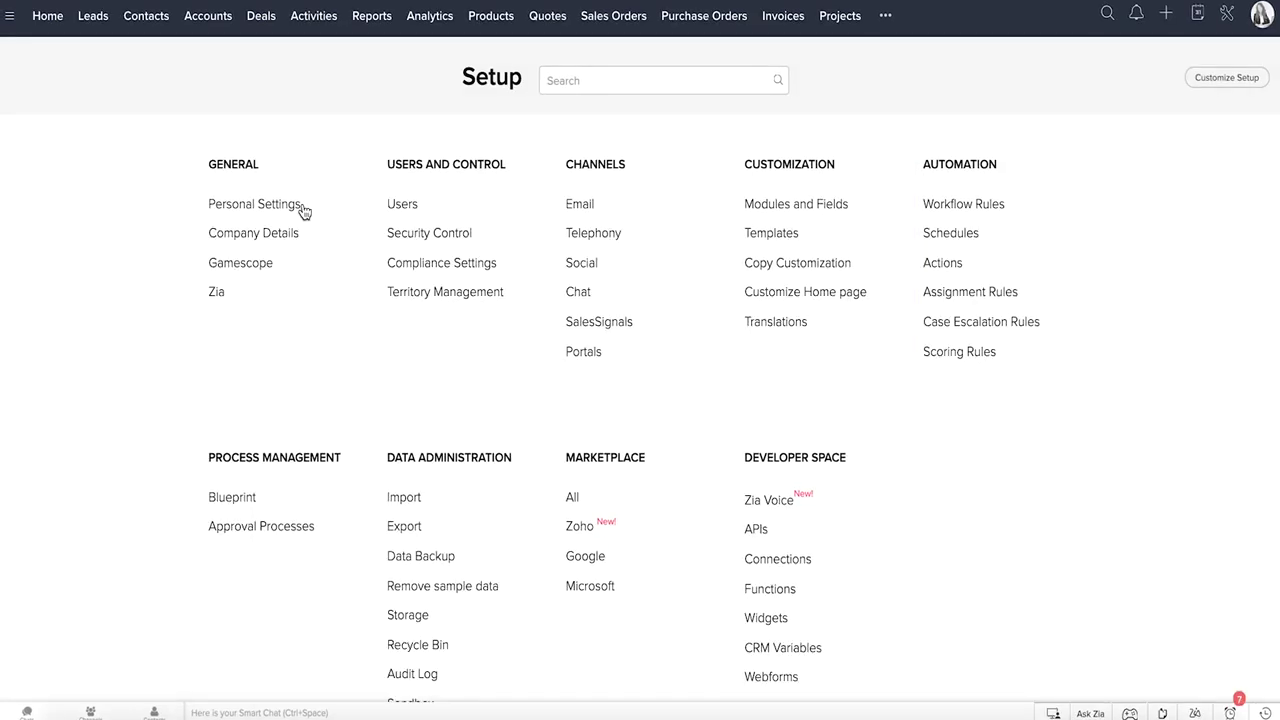
# Review Company Details' fiscal year, business hours, holidays, currency and hierarchy tabs, then Gamescope
pyautogui.click(300, 205)
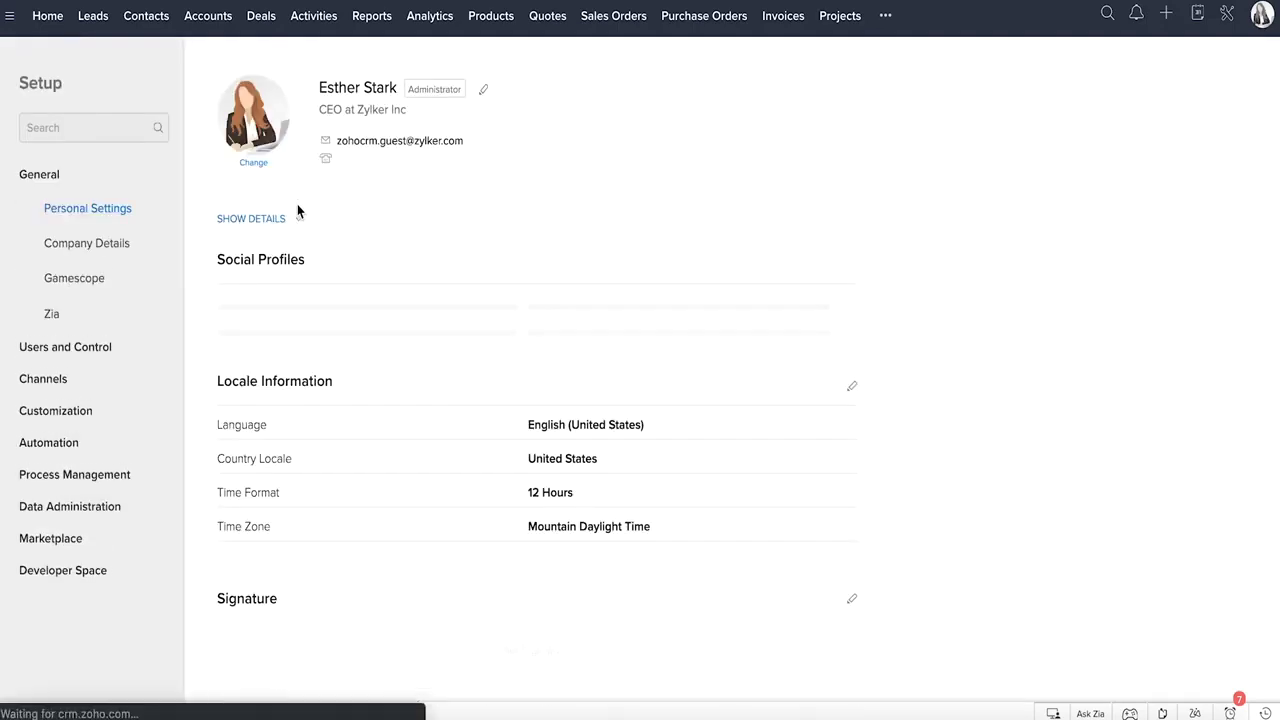
pyautogui.click(114, 247)
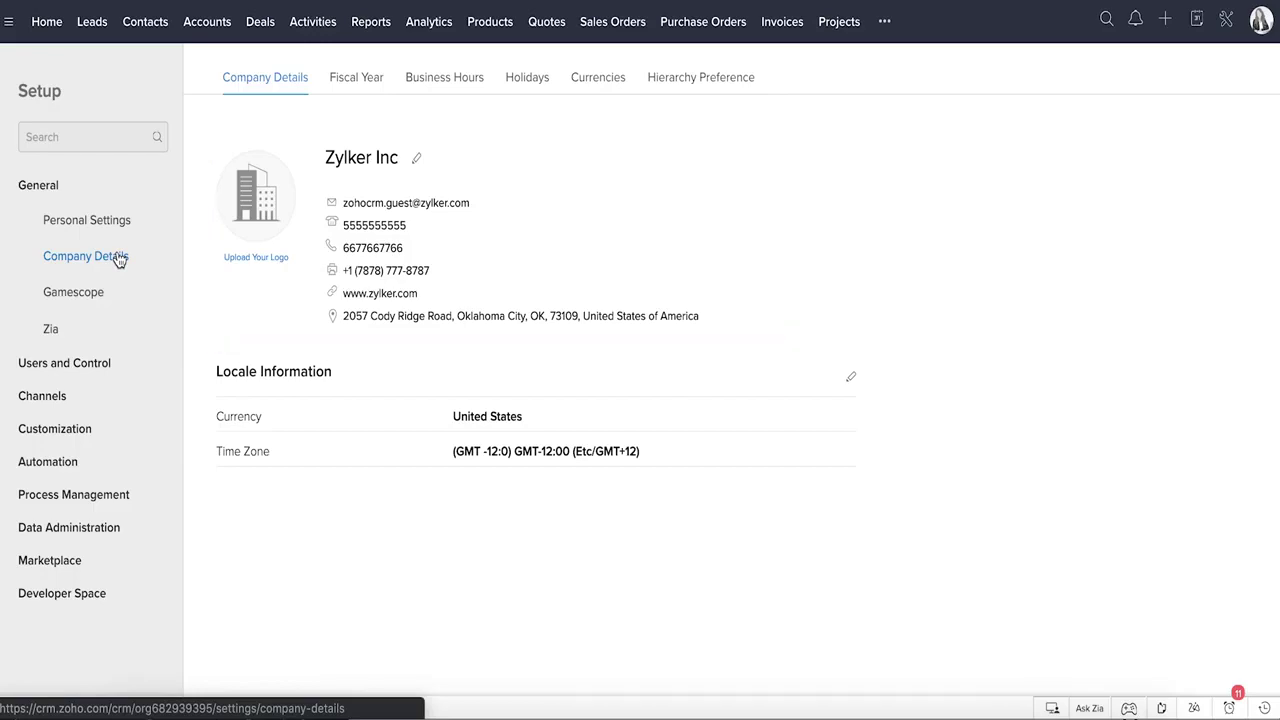
pyautogui.click(352, 82)
pyautogui.click(430, 77)
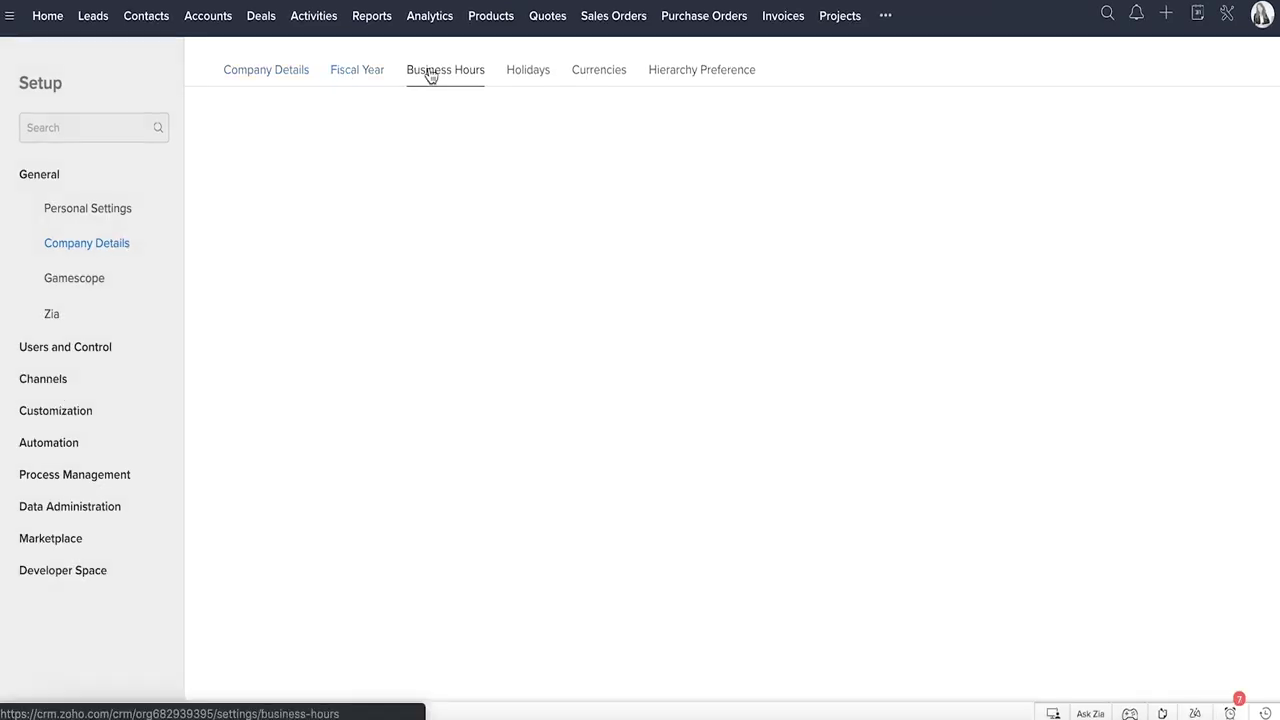
pyautogui.click(528, 72)
pyautogui.click(598, 74)
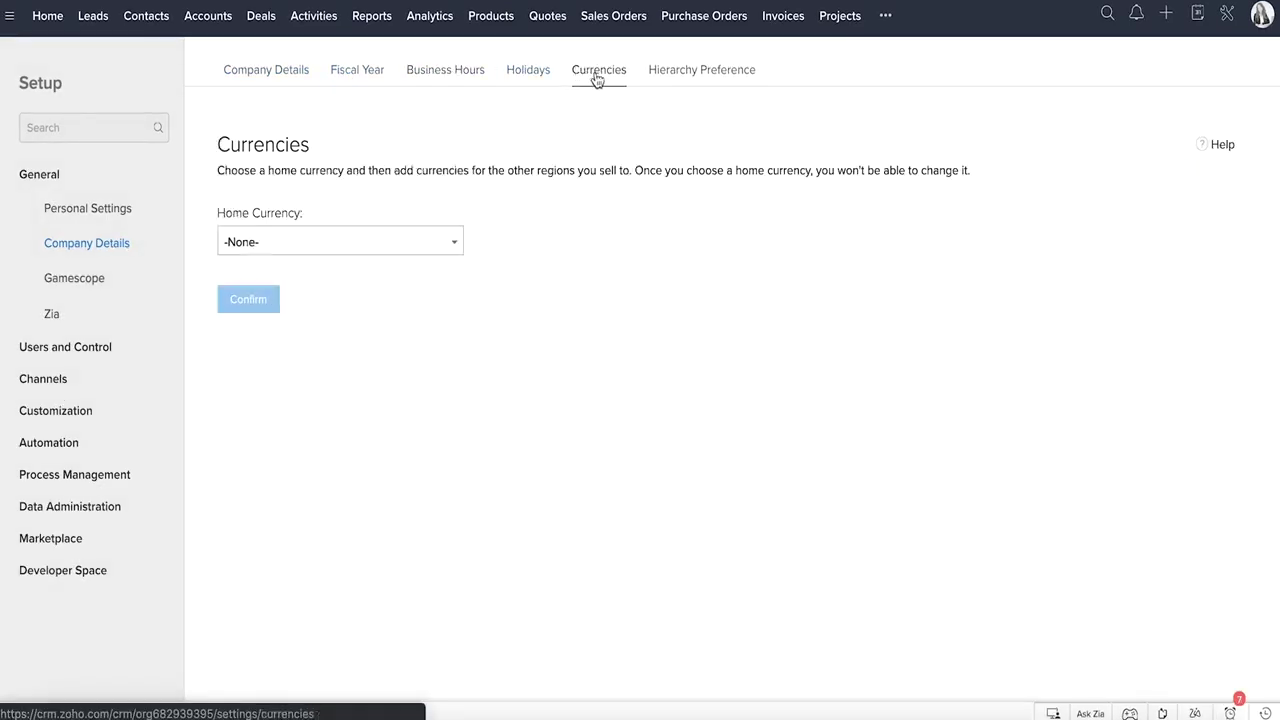
pyautogui.click(679, 74)
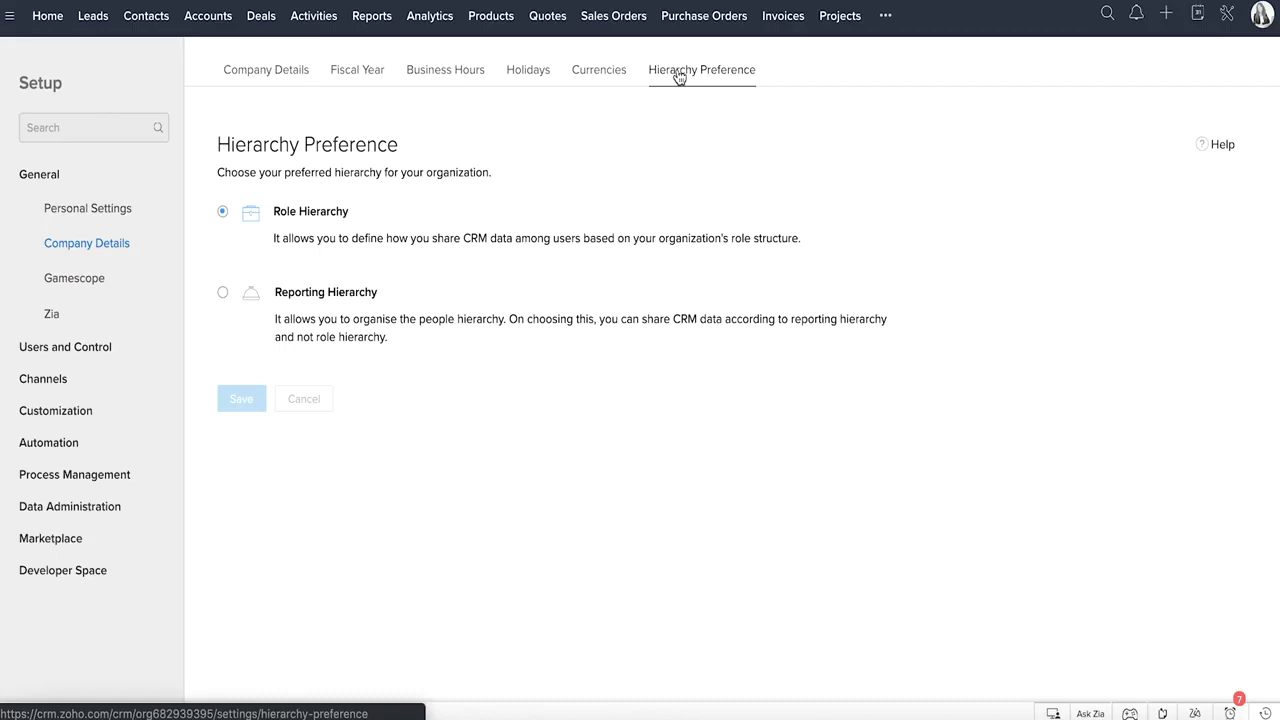
pyautogui.click(94, 284)
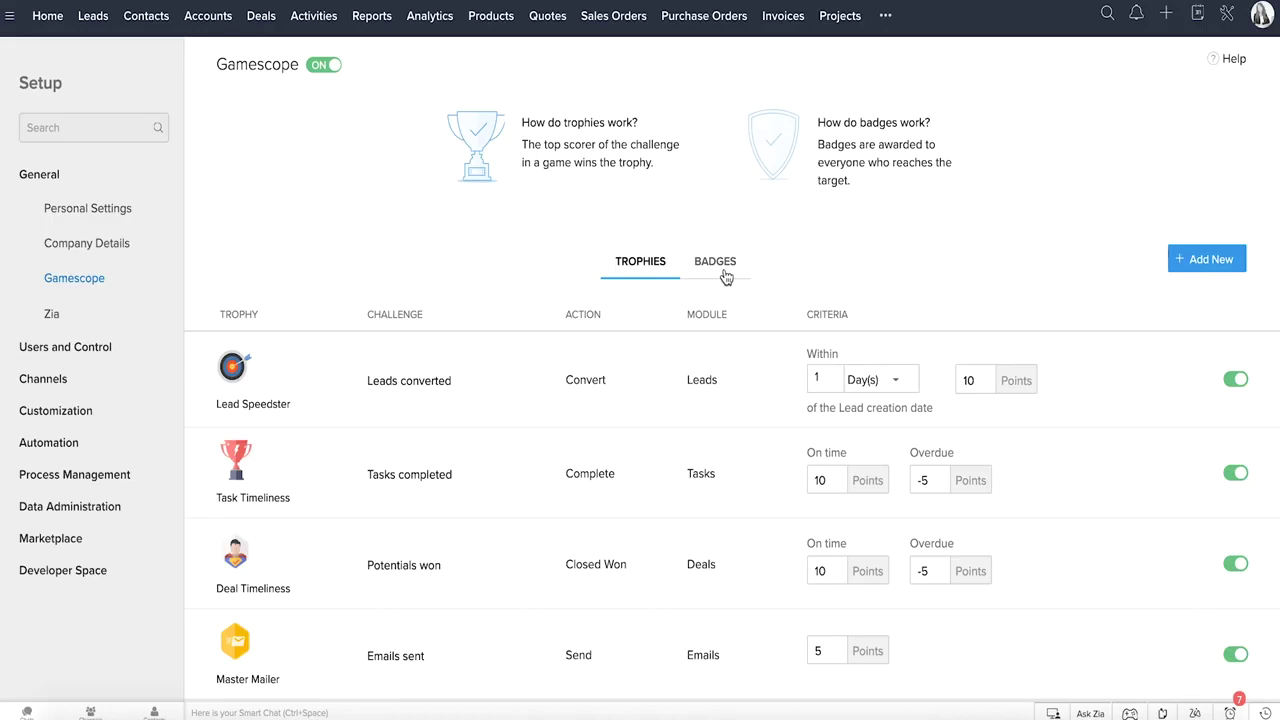
# Browse Zia's Prediction, Recommendation, Reminder, Notification and Voice tabs, then expand Users and Control
pyautogui.click(50, 316)
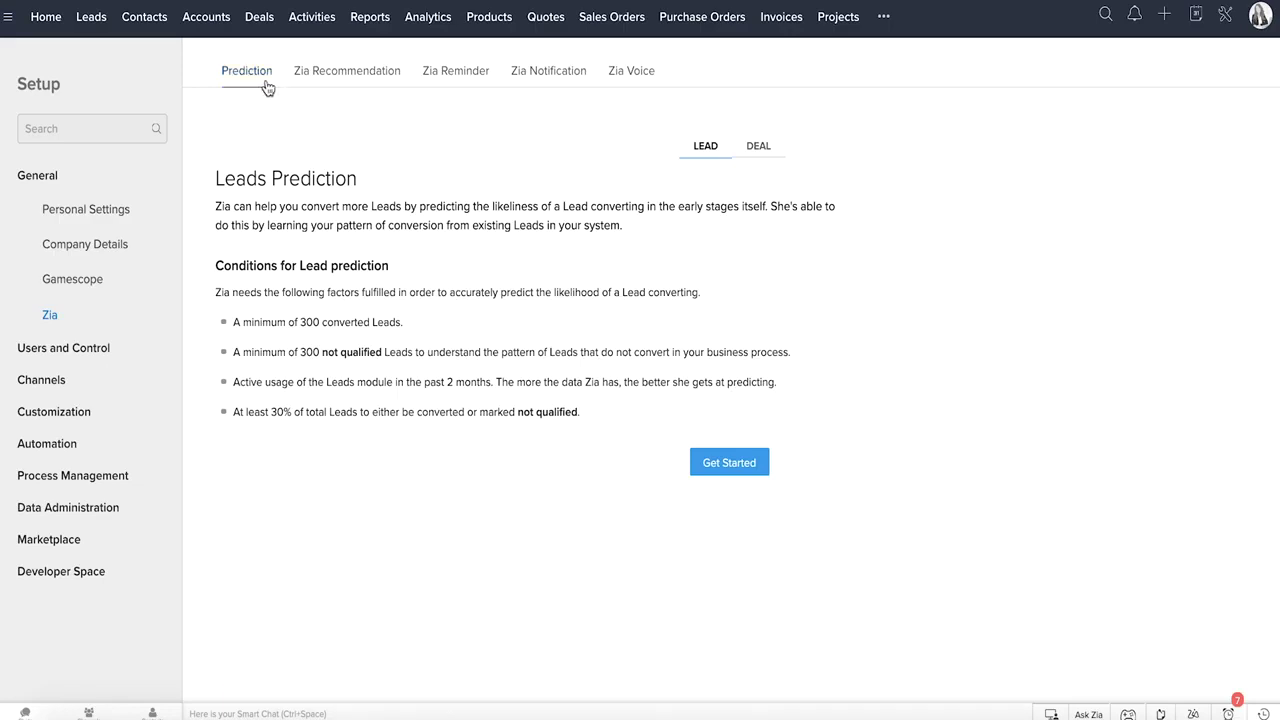
pyautogui.click(761, 150)
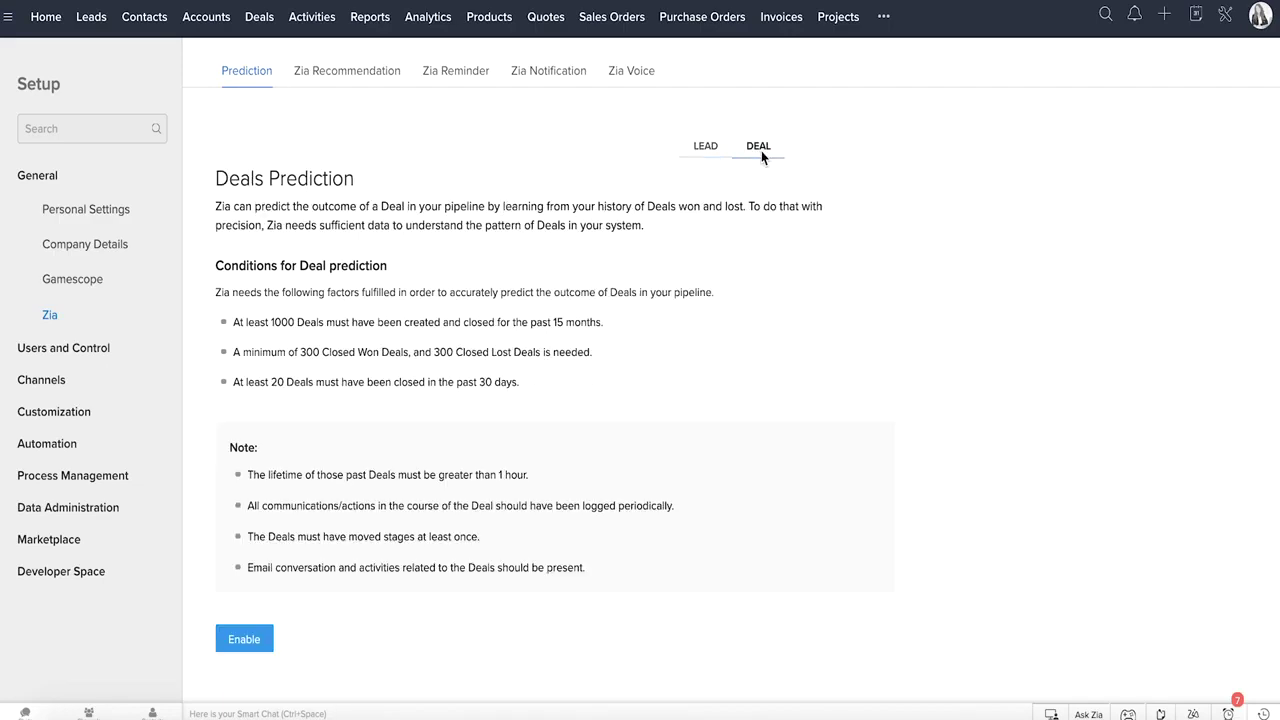
pyautogui.click(364, 72)
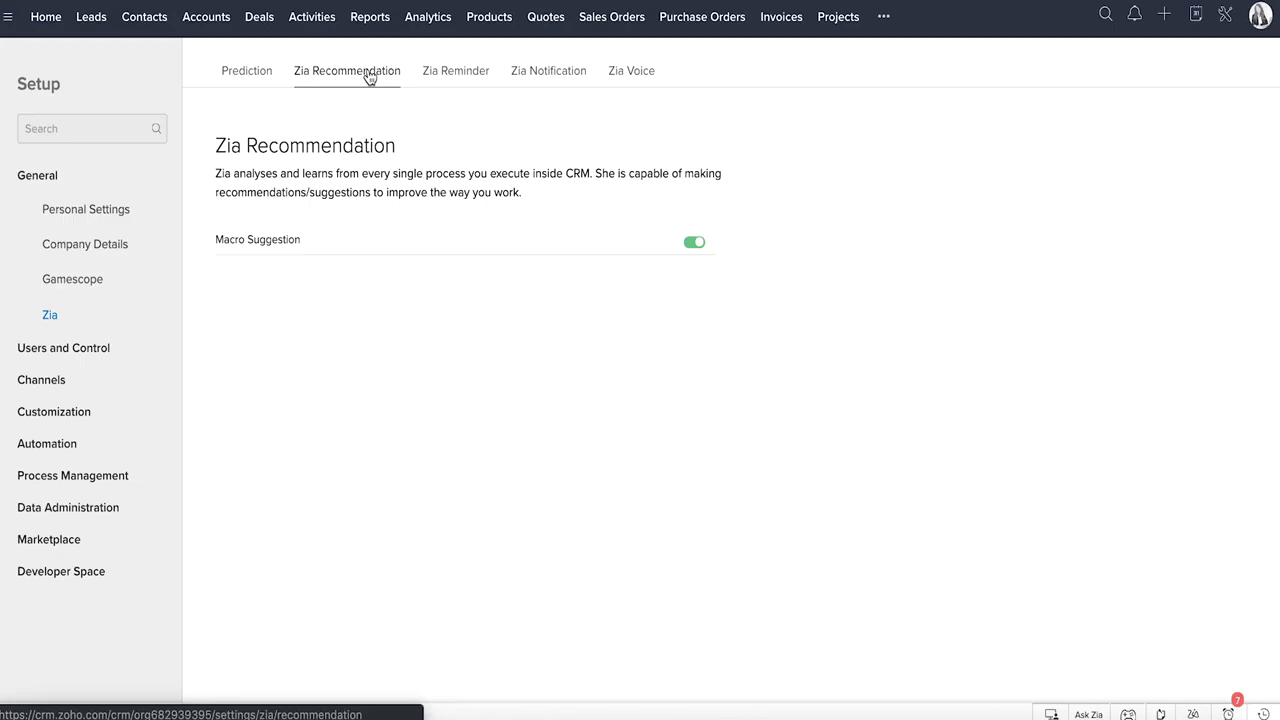
pyautogui.click(488, 77)
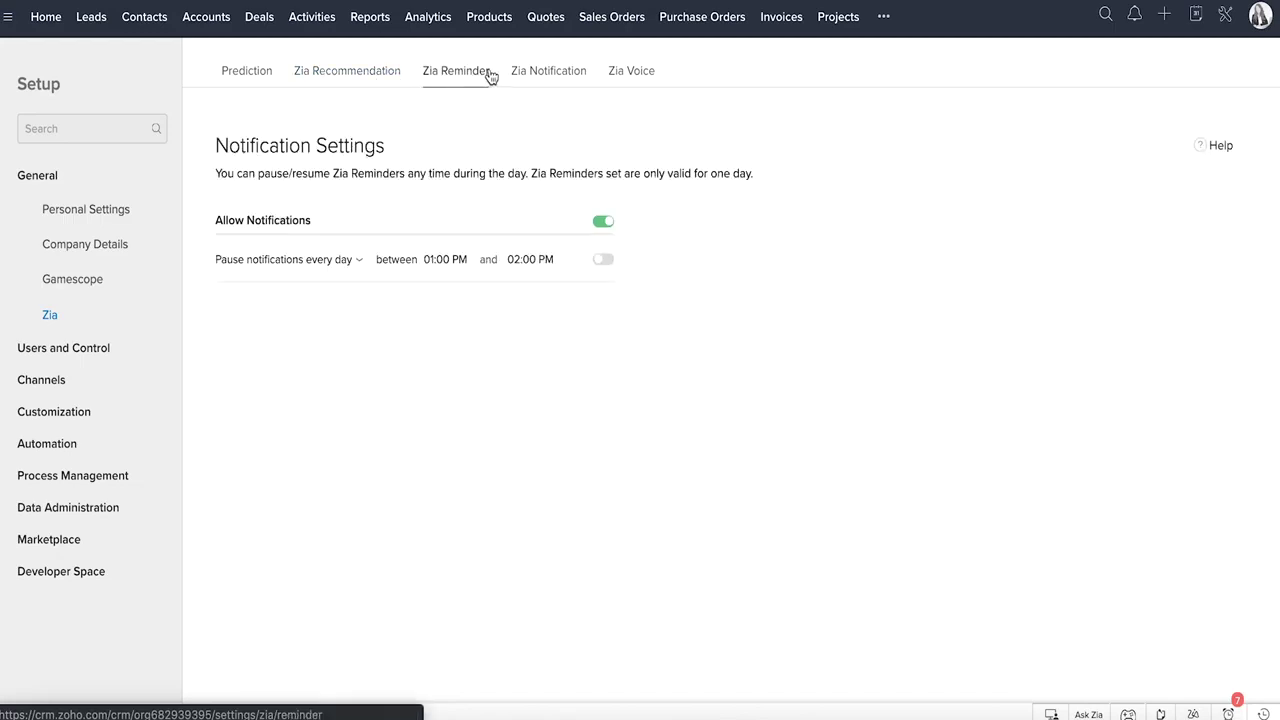
pyautogui.click(554, 76)
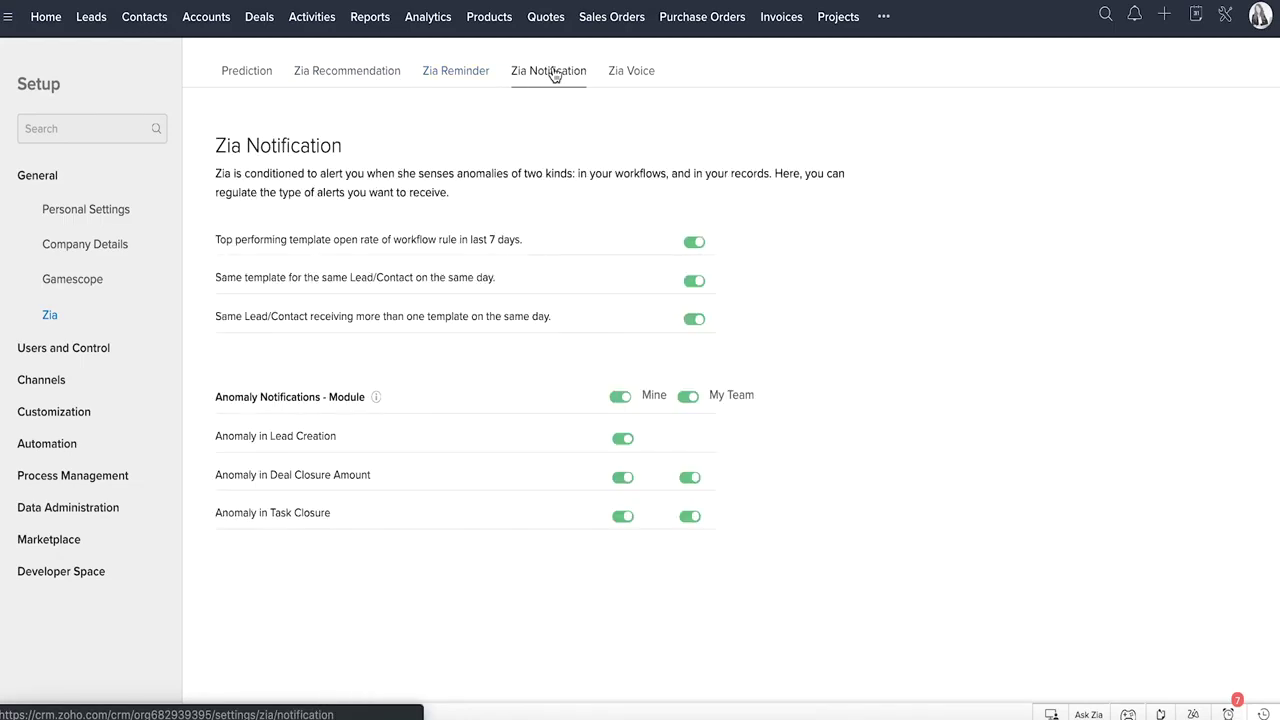
pyautogui.click(613, 74)
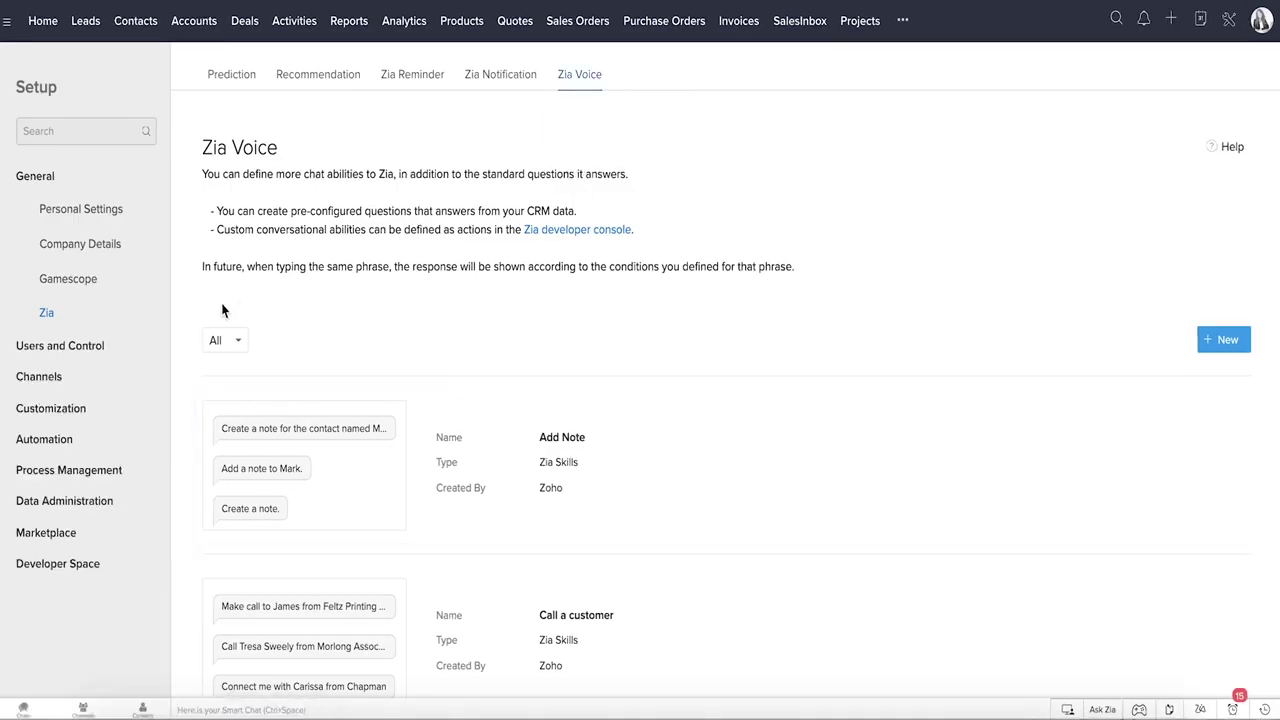
pyautogui.click(96, 356)
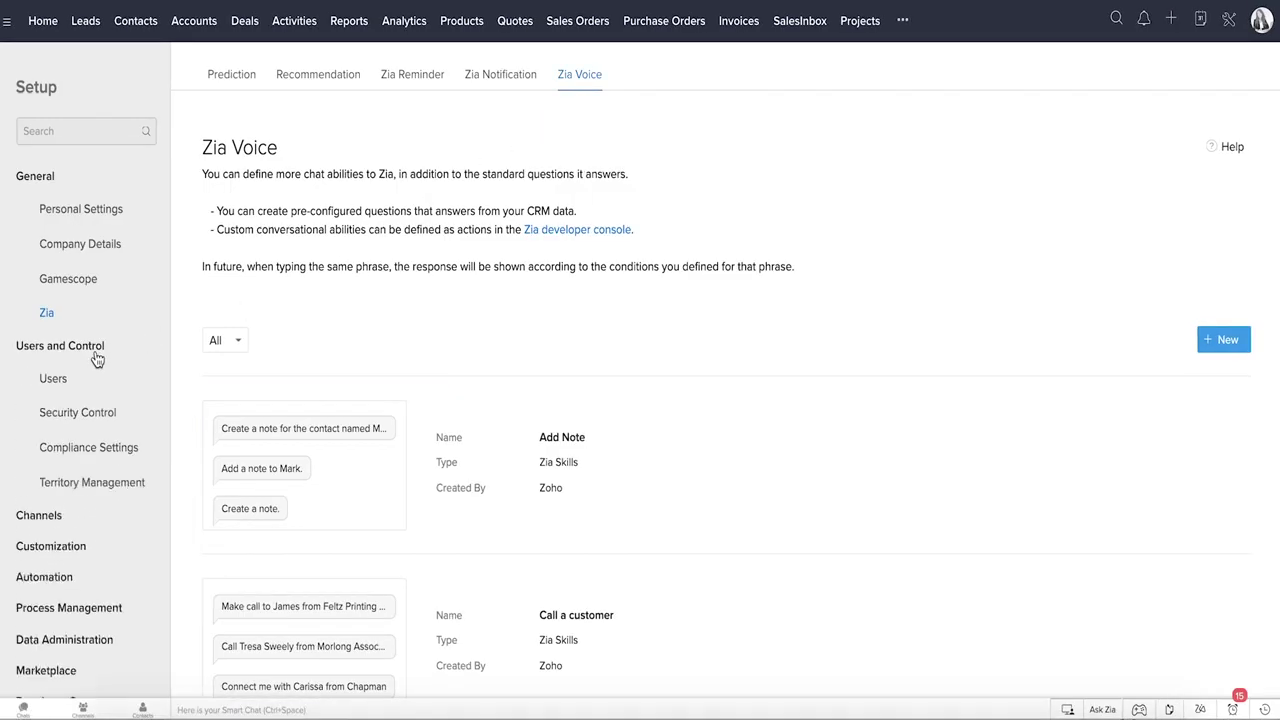
# View the role hierarchy in Security Control, then return to the Profiles list
pyautogui.click(68, 409)
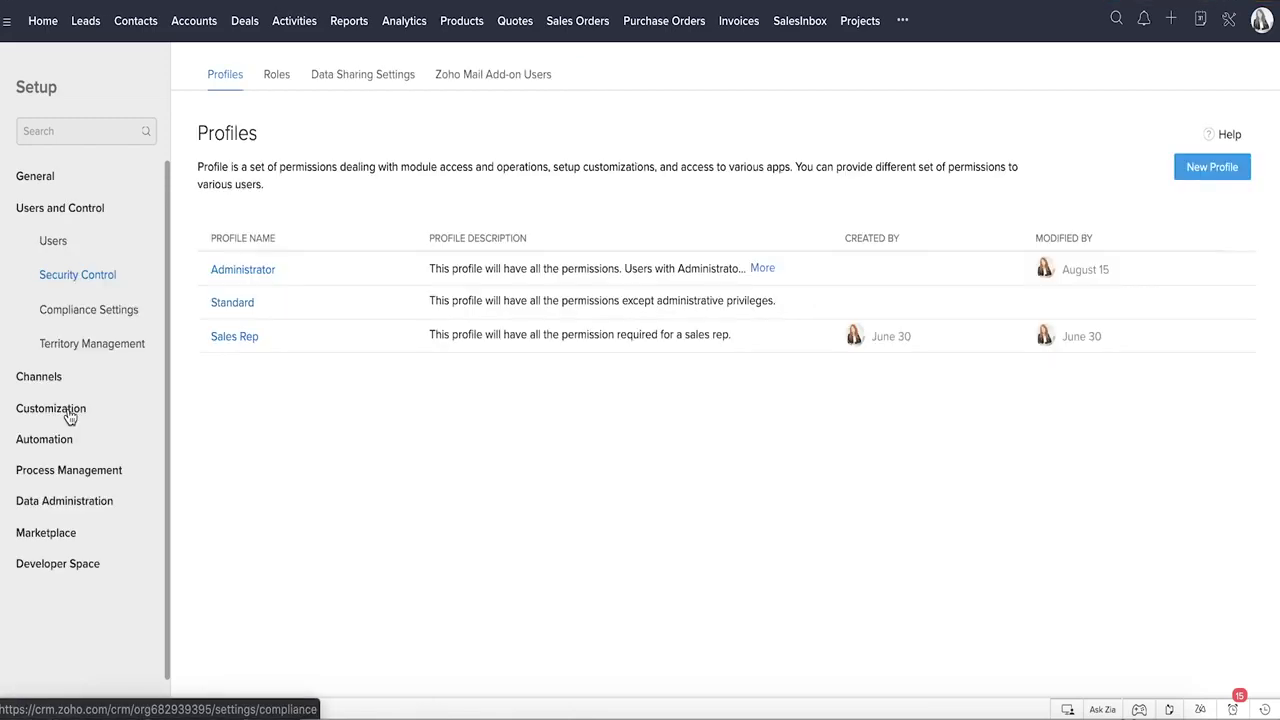
pyautogui.click(280, 80)
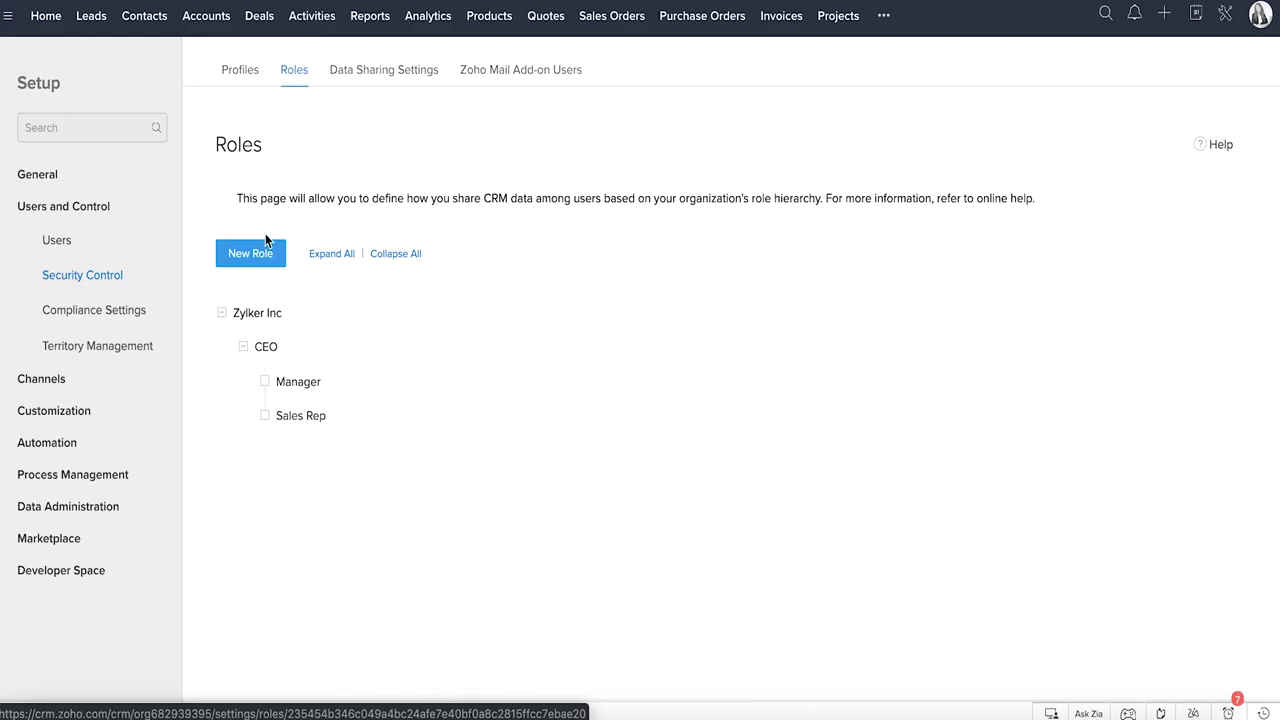
pyautogui.click(238, 77)
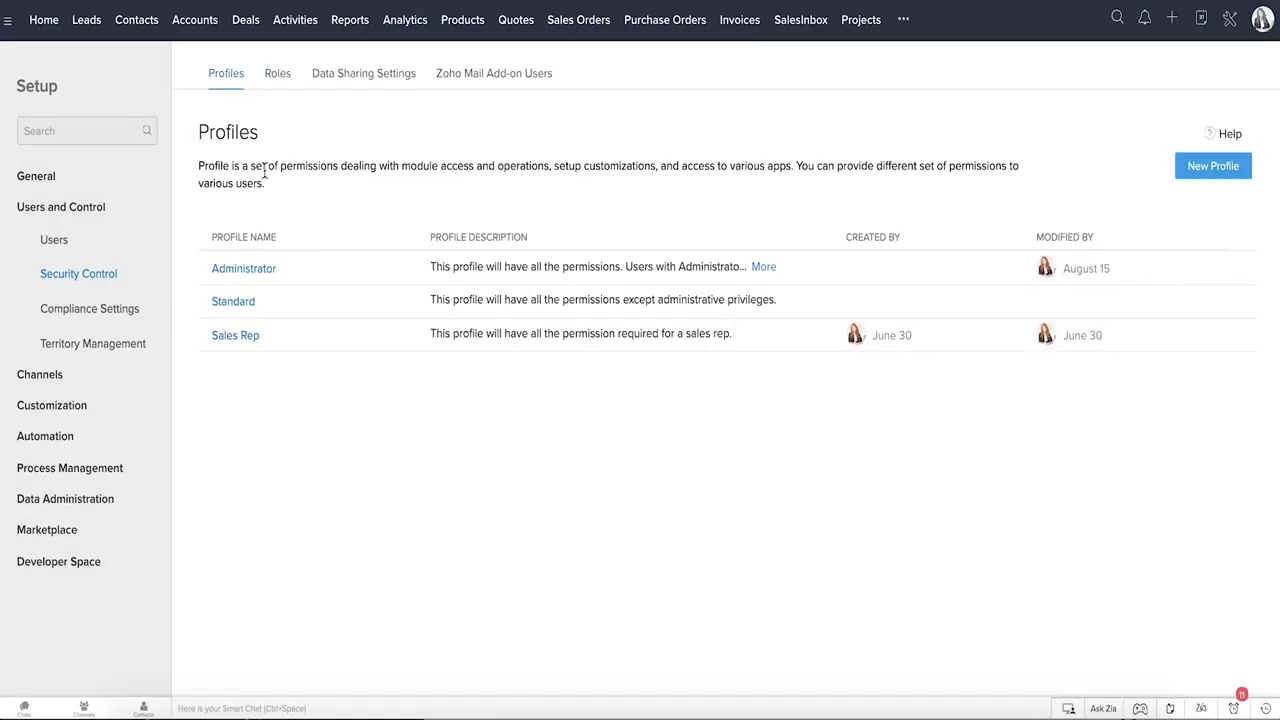
# Compare the Administrator and Sales Rep profiles' Leads permissions, then go back to Profiles
pyautogui.click(257, 268)
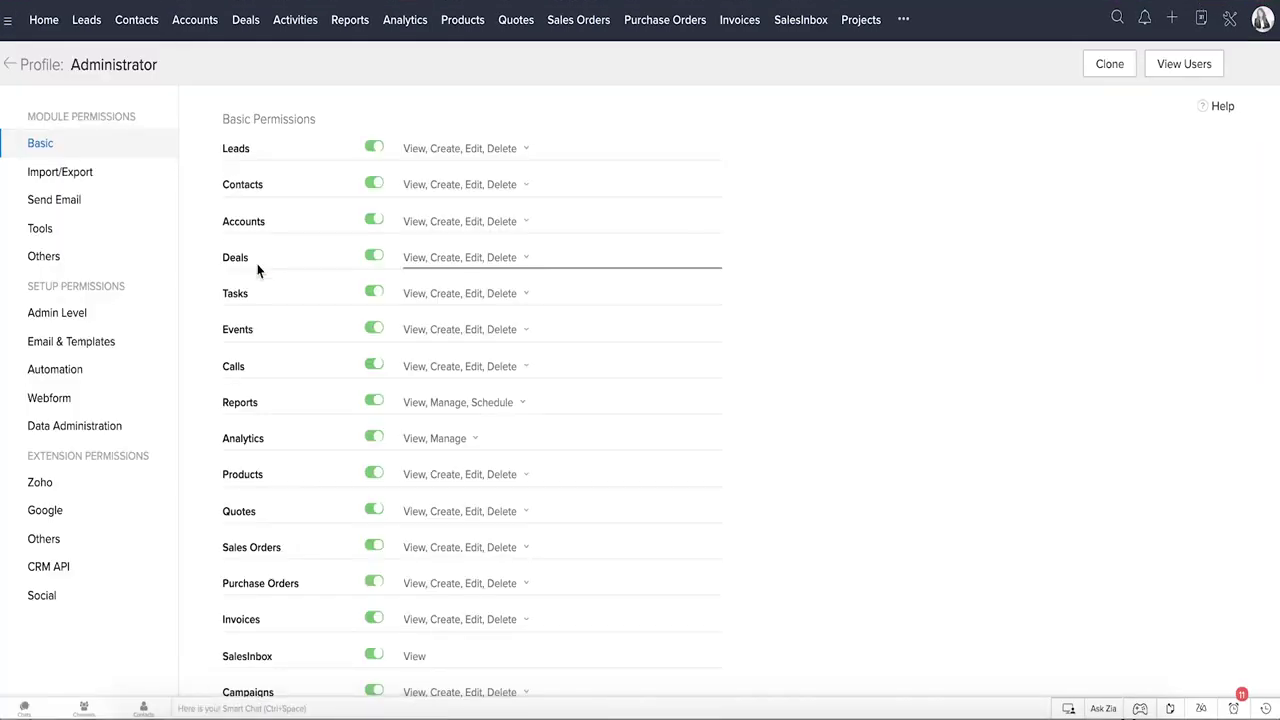
pyautogui.click(480, 157)
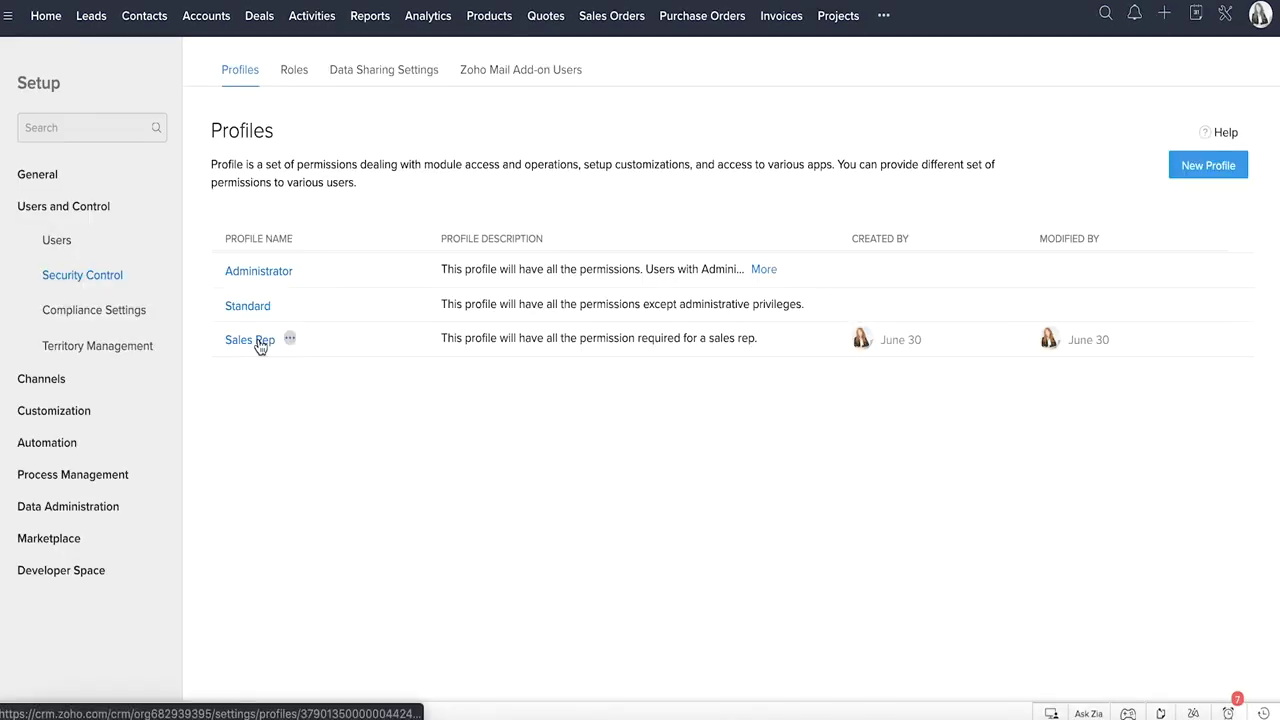
pyautogui.click(259, 343)
pyautogui.click(491, 158)
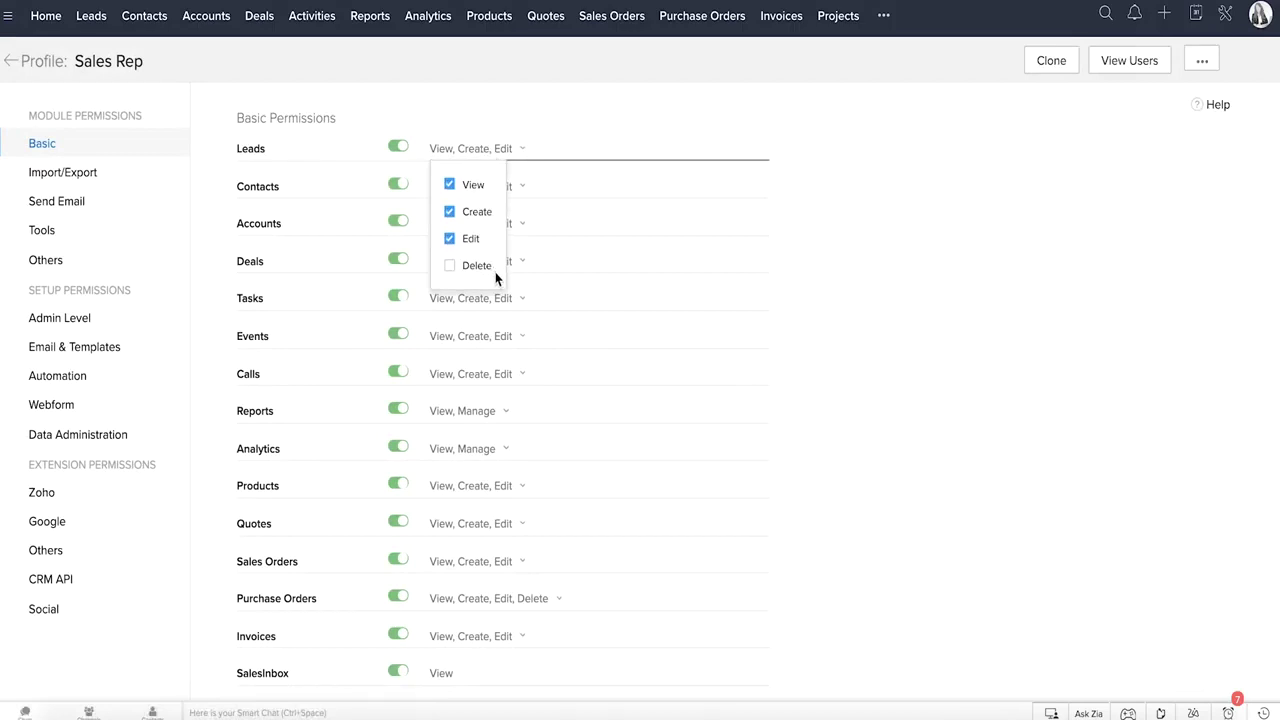
pyautogui.click(11, 64)
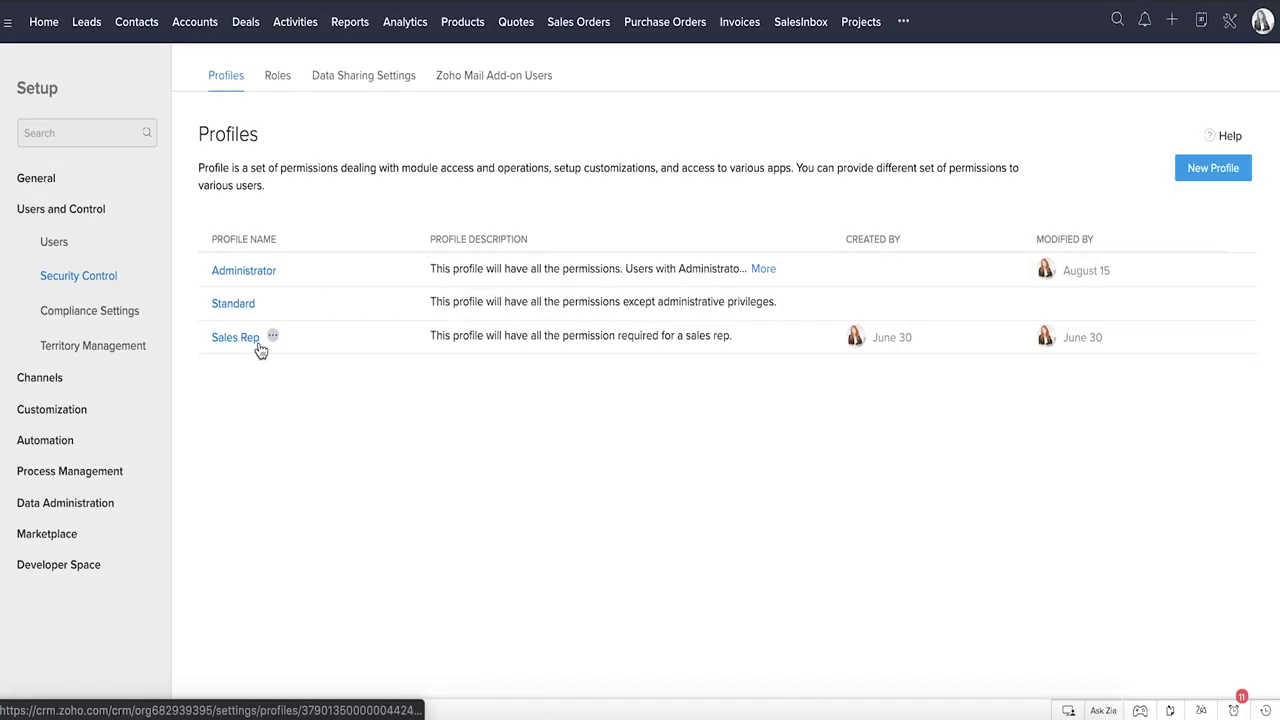
# Review GDPR Compliance Settings, its Preferences and Consent Form tabs, then the Territory Hierarchy
pyautogui.click(131, 313)
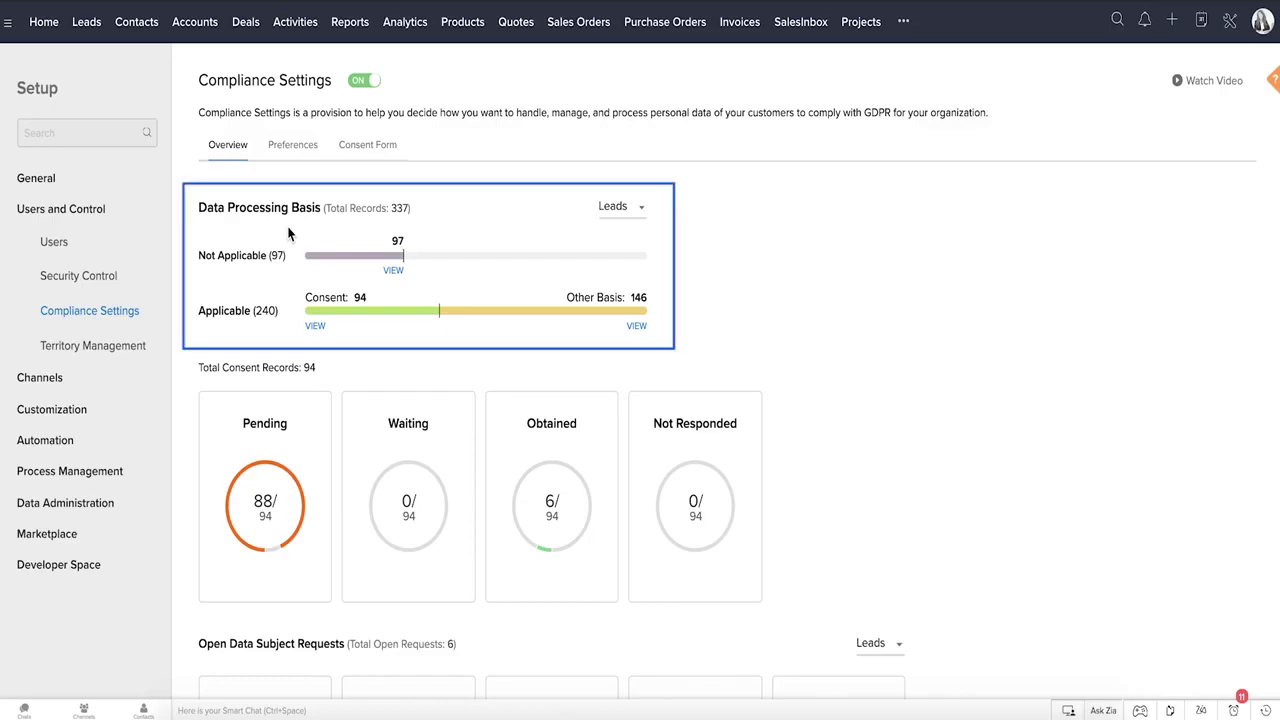
pyautogui.click(296, 150)
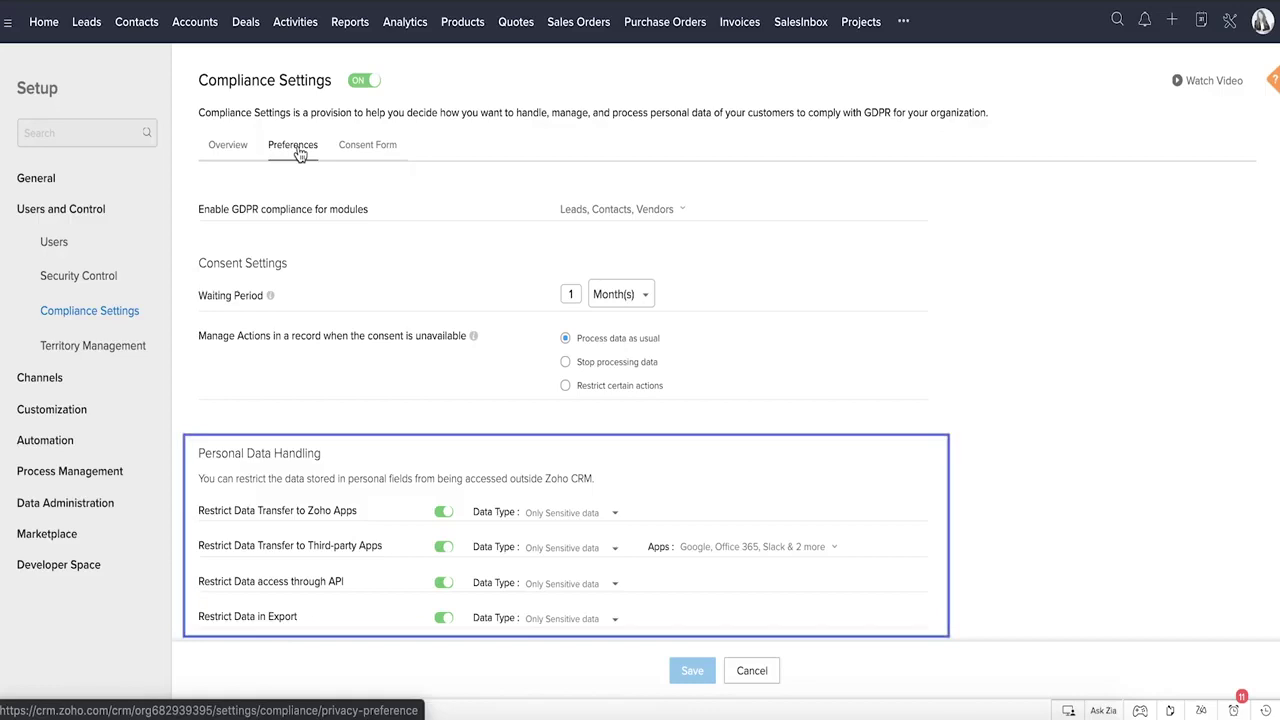
pyautogui.click(348, 159)
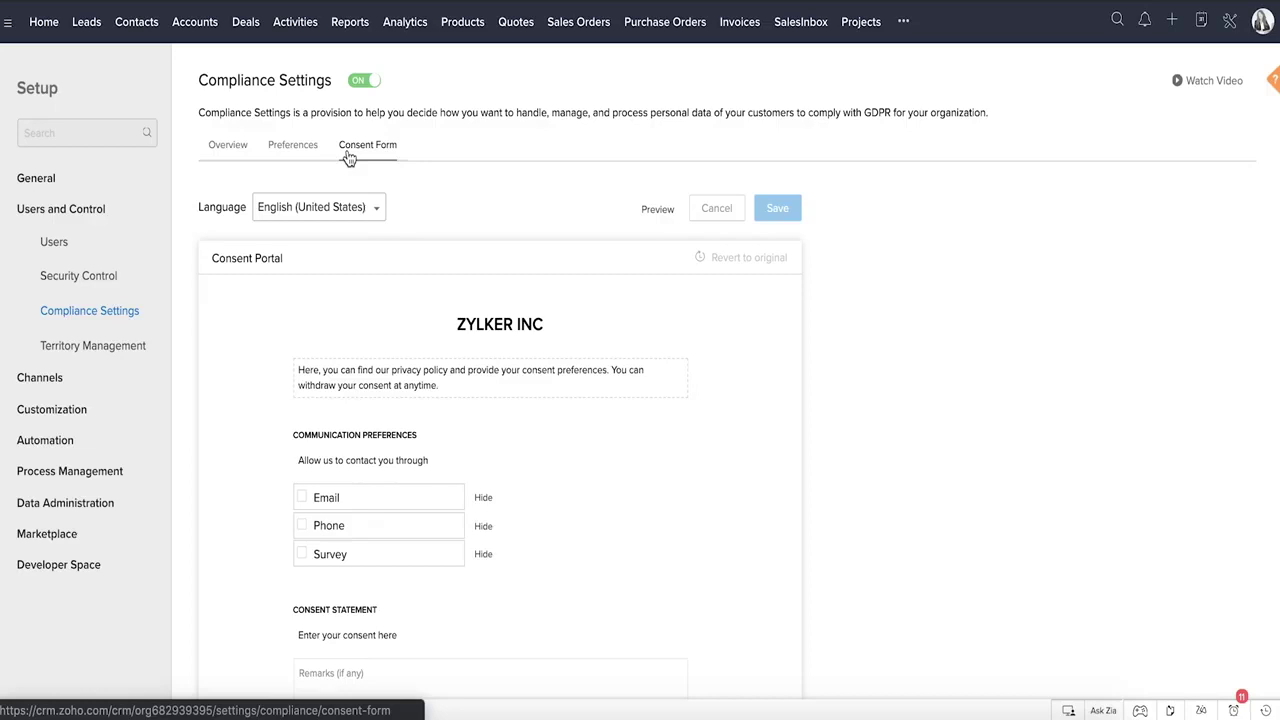
pyautogui.click(136, 356)
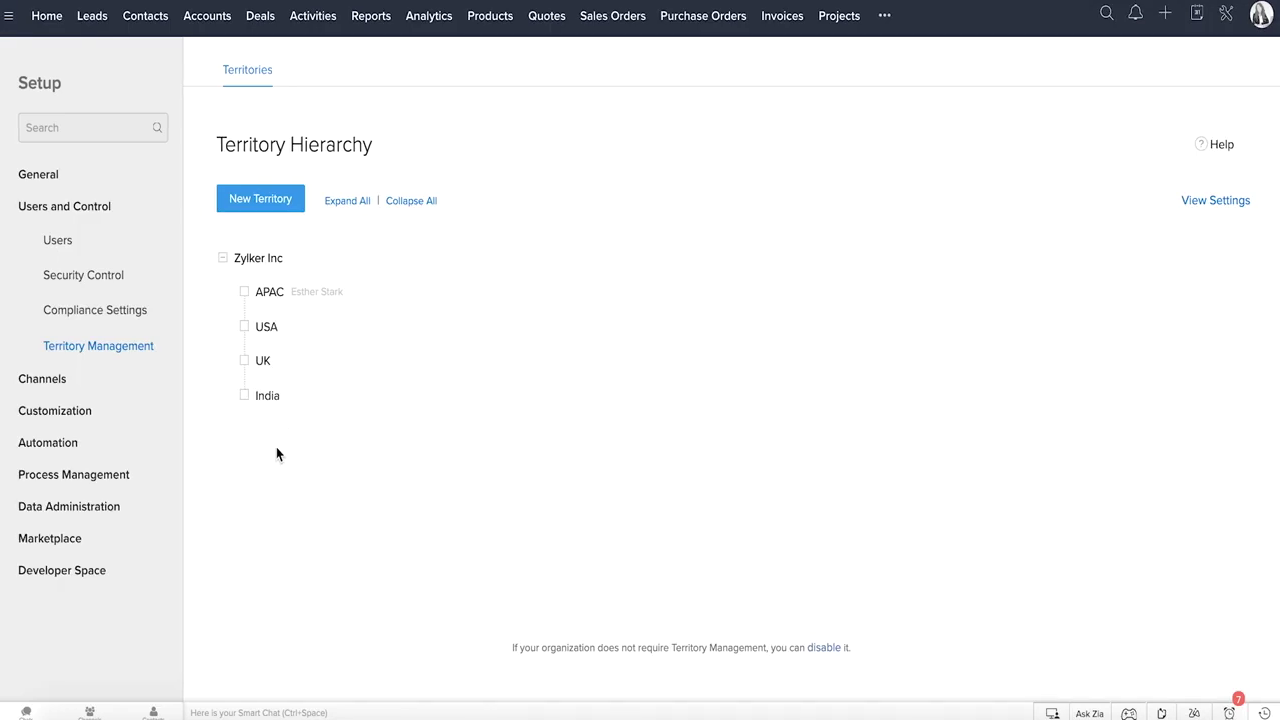
# Under Channels, look through the Email, Telephony, Social and Chat settings pages
pyautogui.click(72, 382)
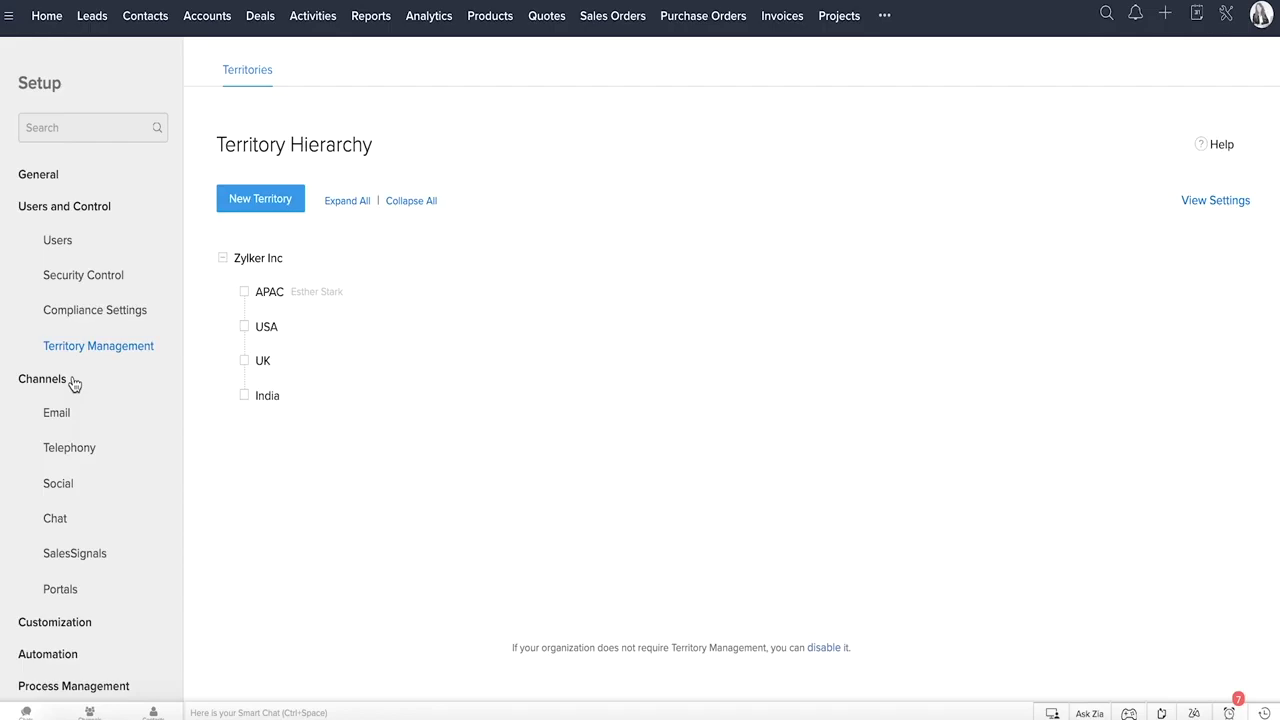
pyautogui.click(66, 418)
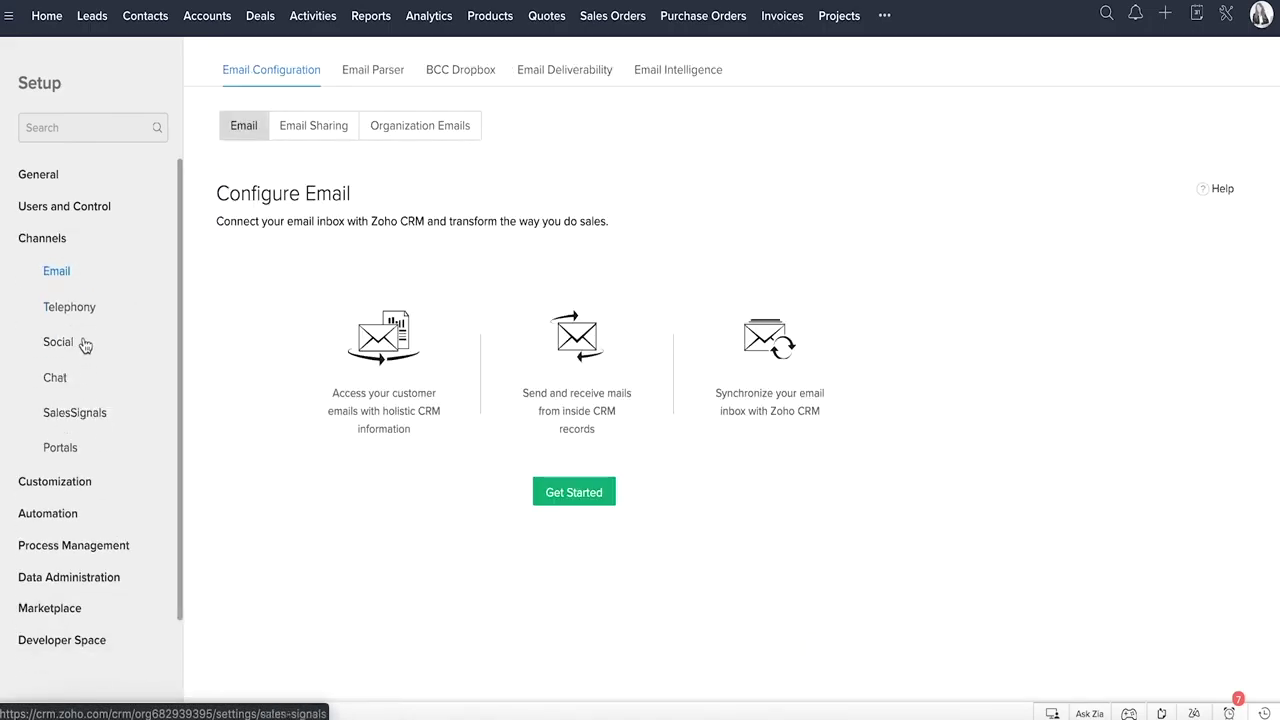
pyautogui.click(84, 317)
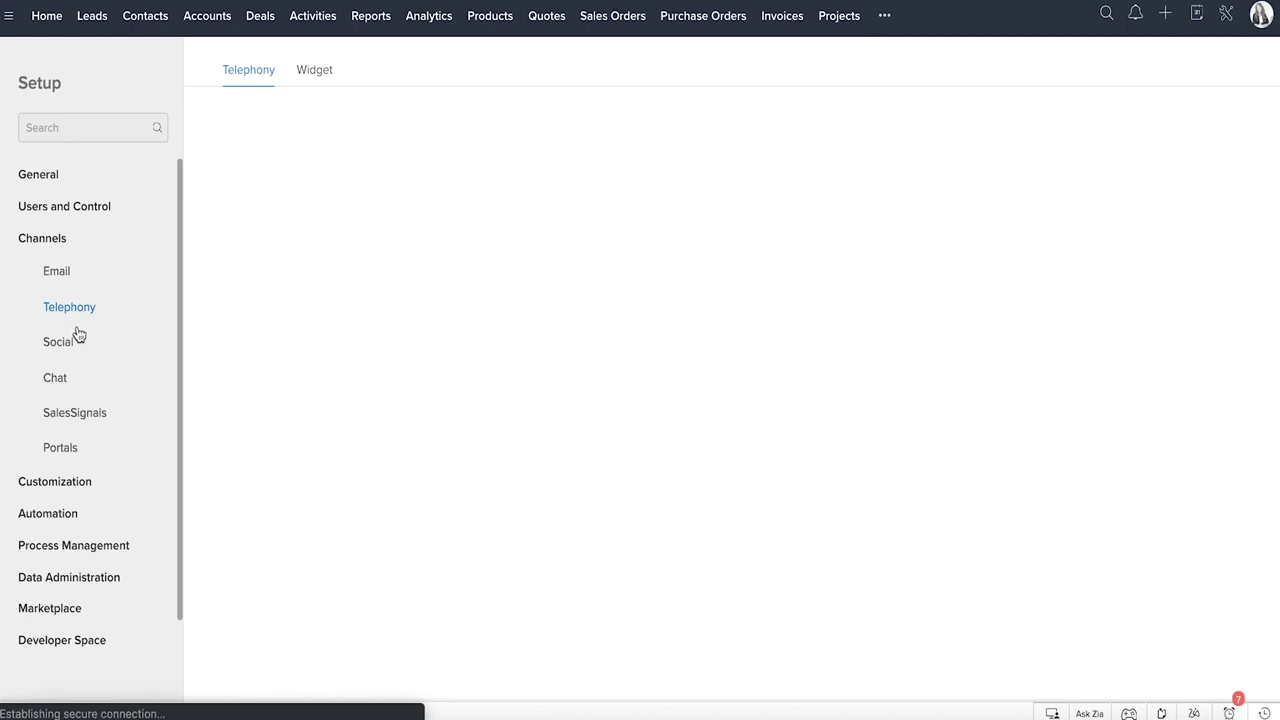
pyautogui.click(66, 345)
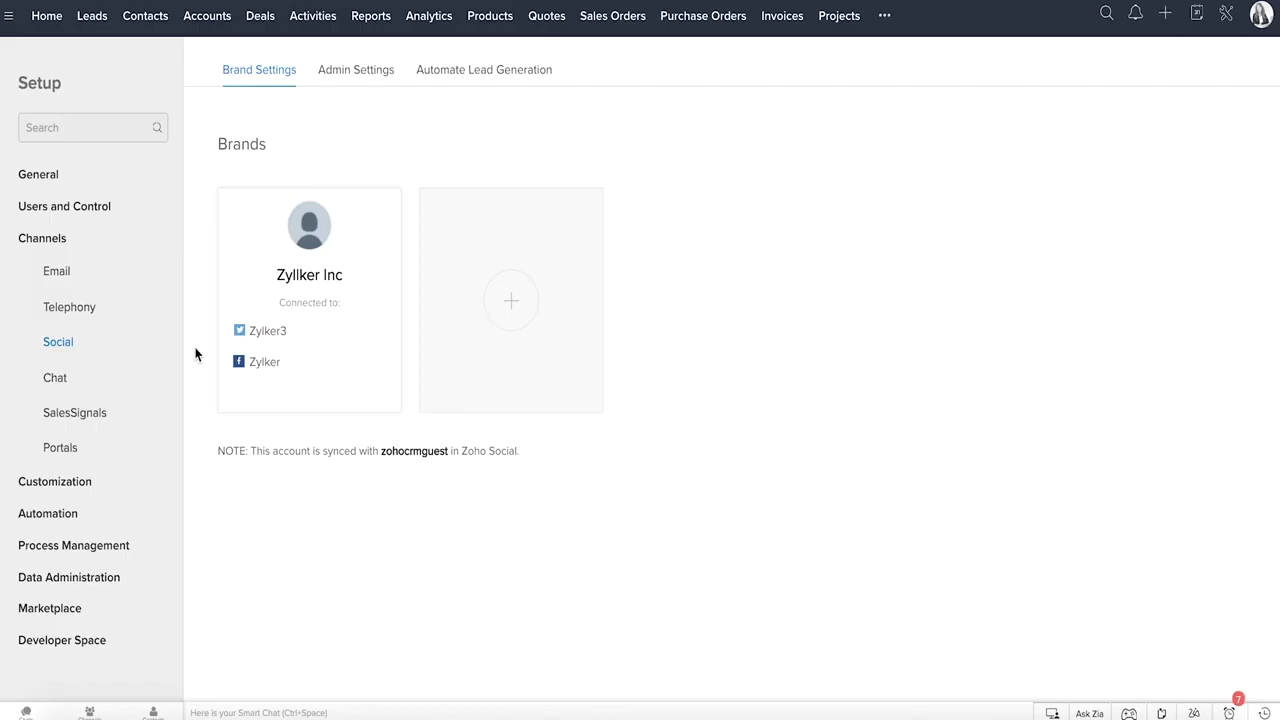
pyautogui.click(57, 385)
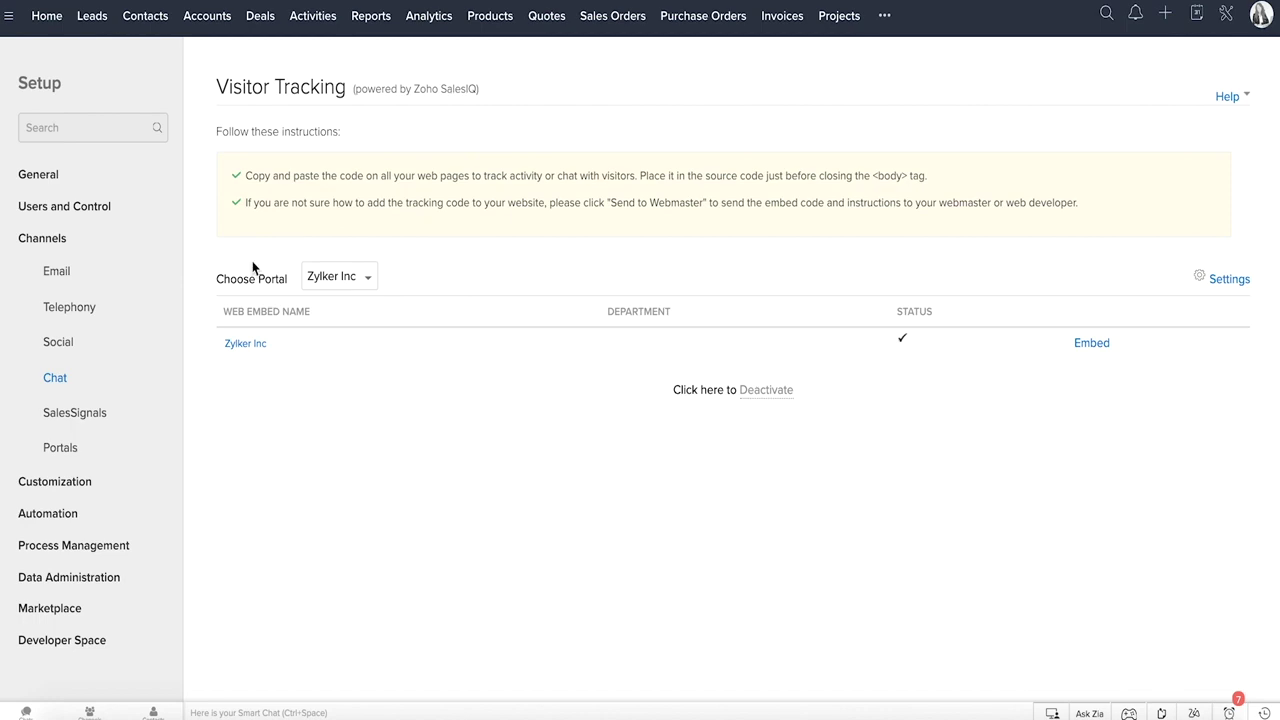
# Review the SalesSignals settings and their enabled signal sources
pyautogui.click(100, 414)
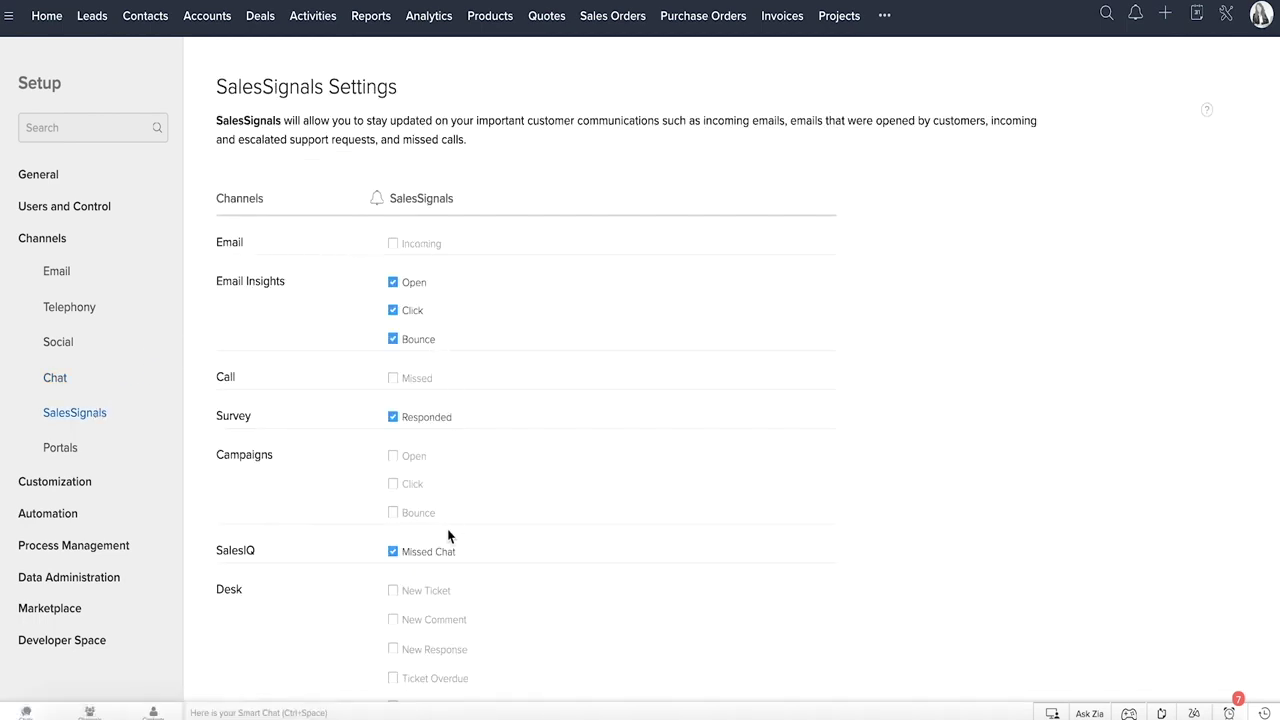
pyautogui.scroll(-4, 449, 531)
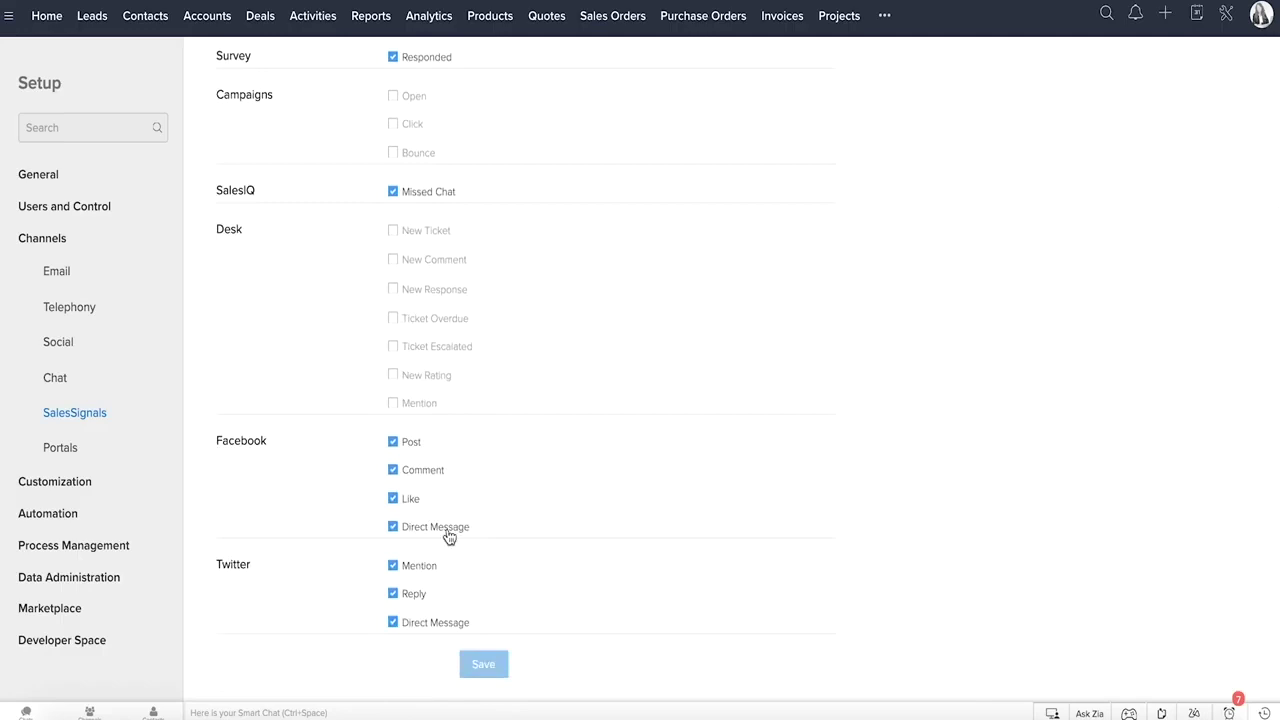
pyautogui.scroll(4, 449, 537)
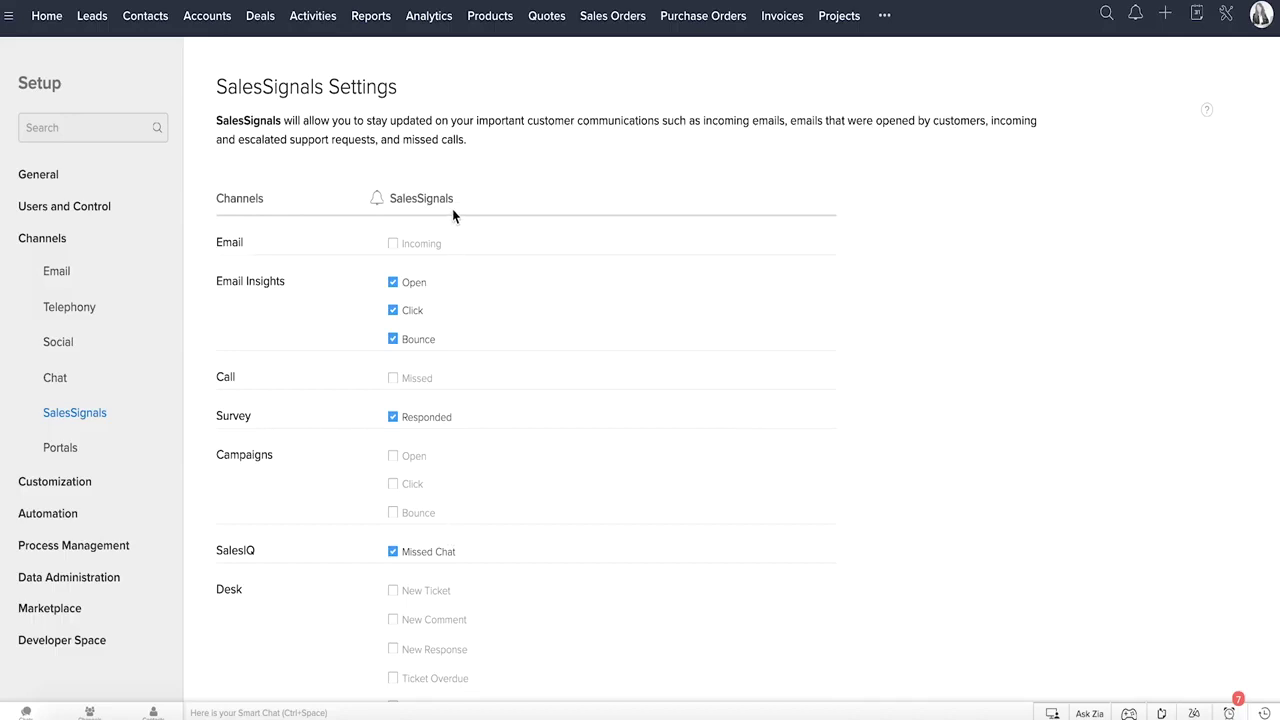
# Preview the incoming SalesSignals notifications, then dismiss the panel
pyautogui.click(1136, 14)
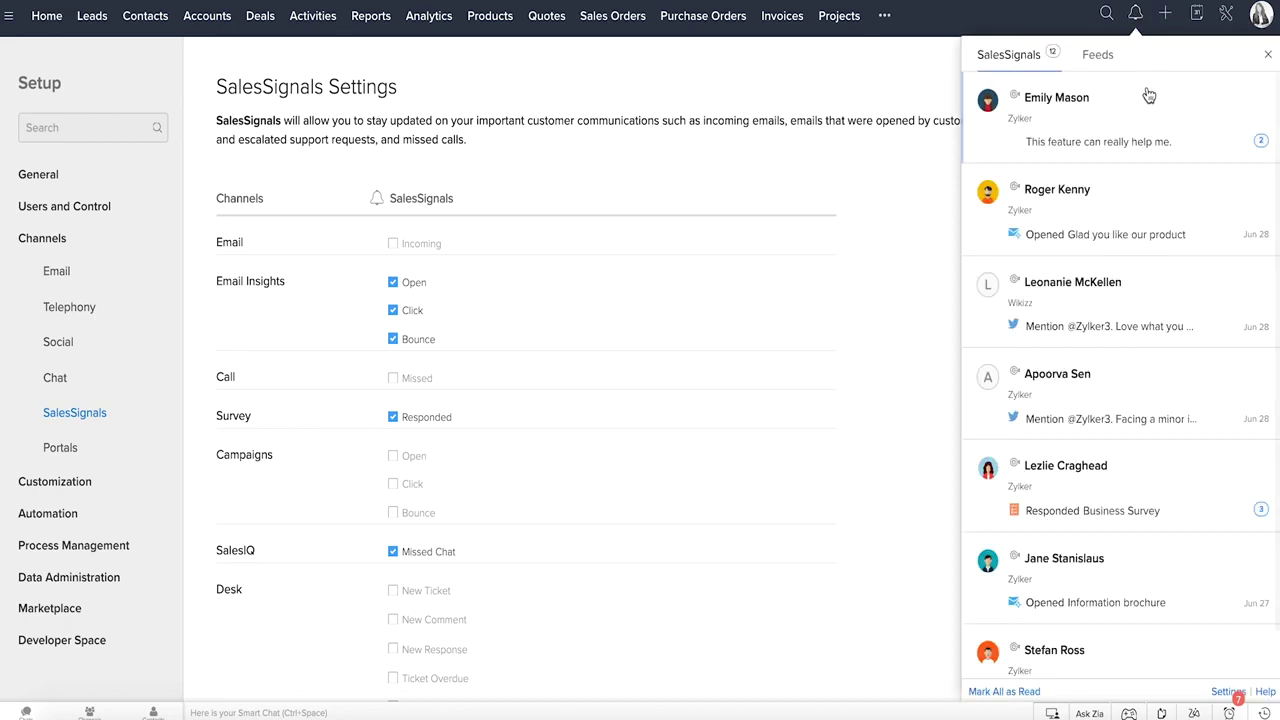
pyautogui.scroll(-1, 1146, 329)
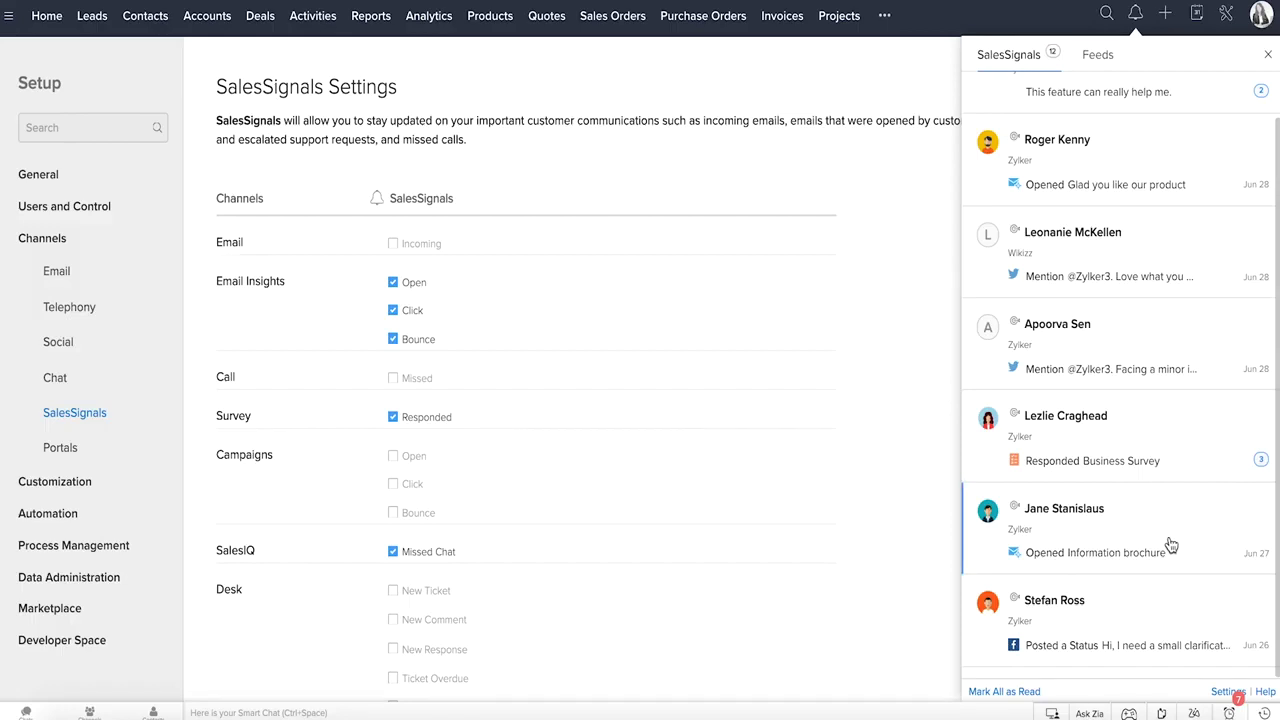
pyautogui.click(1228, 691)
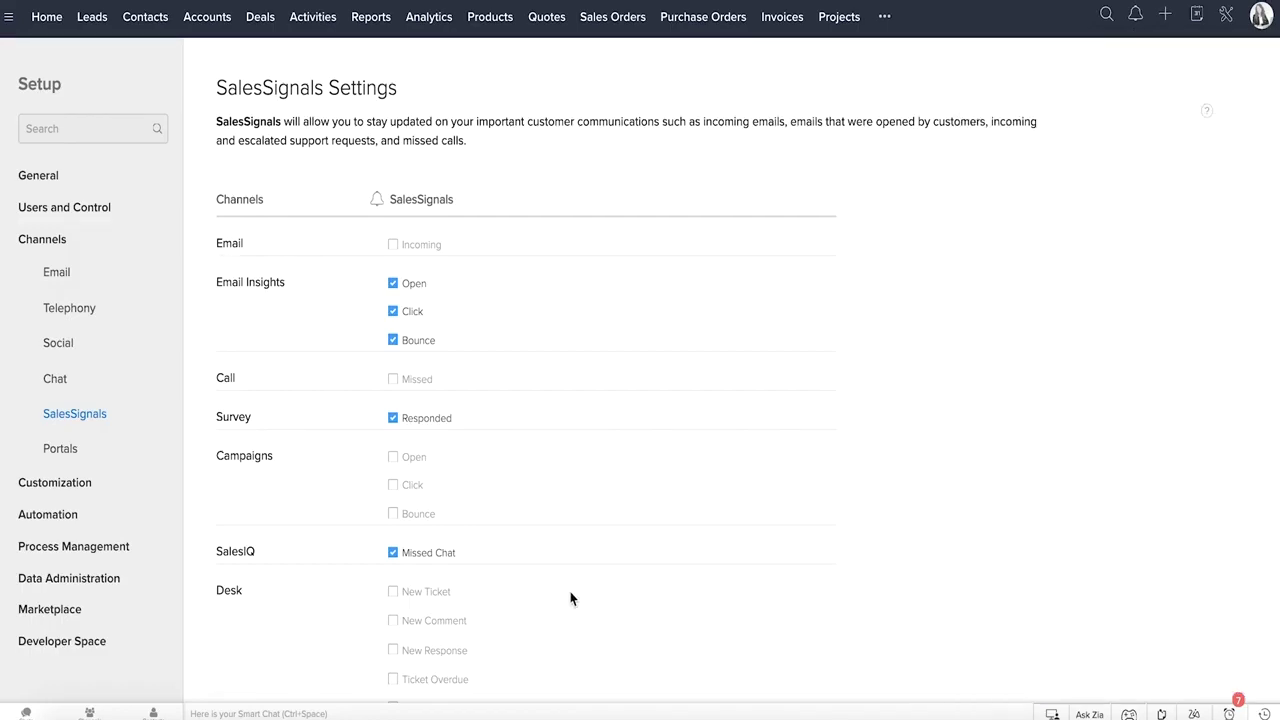
# Add a Long Integer field to Patients Information and an image block to the birthday email
pyautogui.click(55, 483)
pyautogui.scroll(-3, 83, 488)
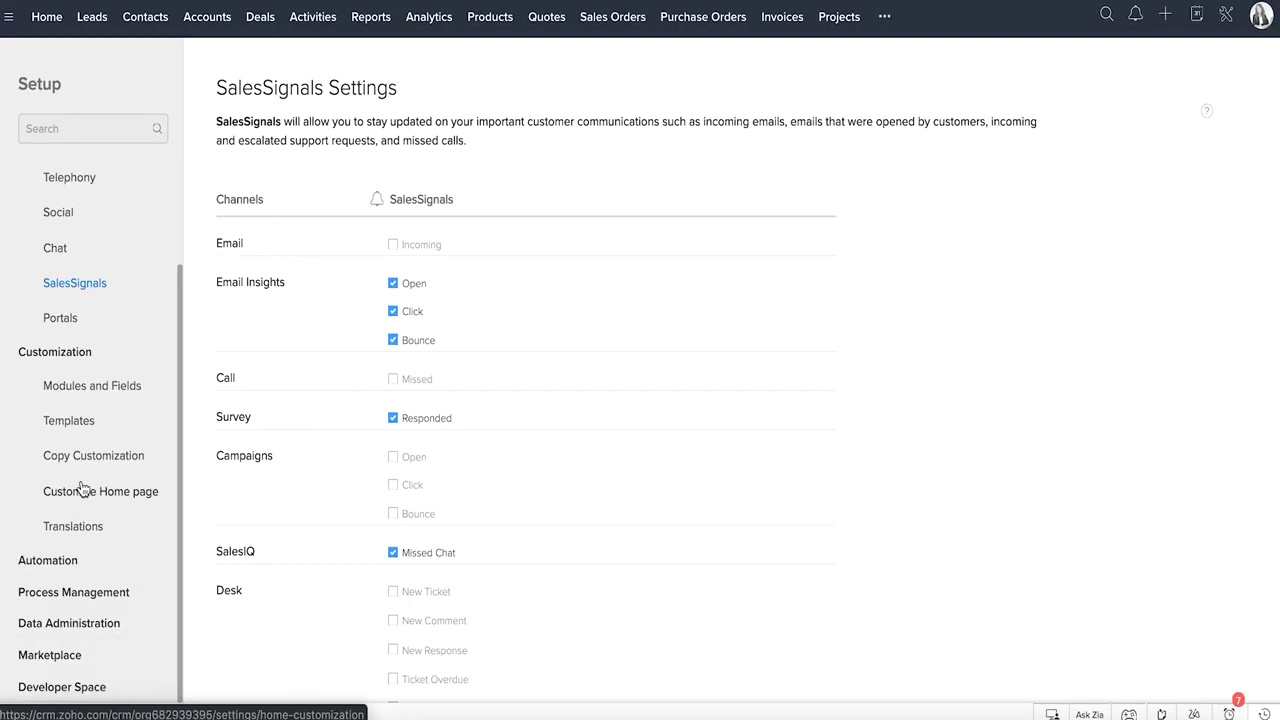
pyautogui.click(119, 396)
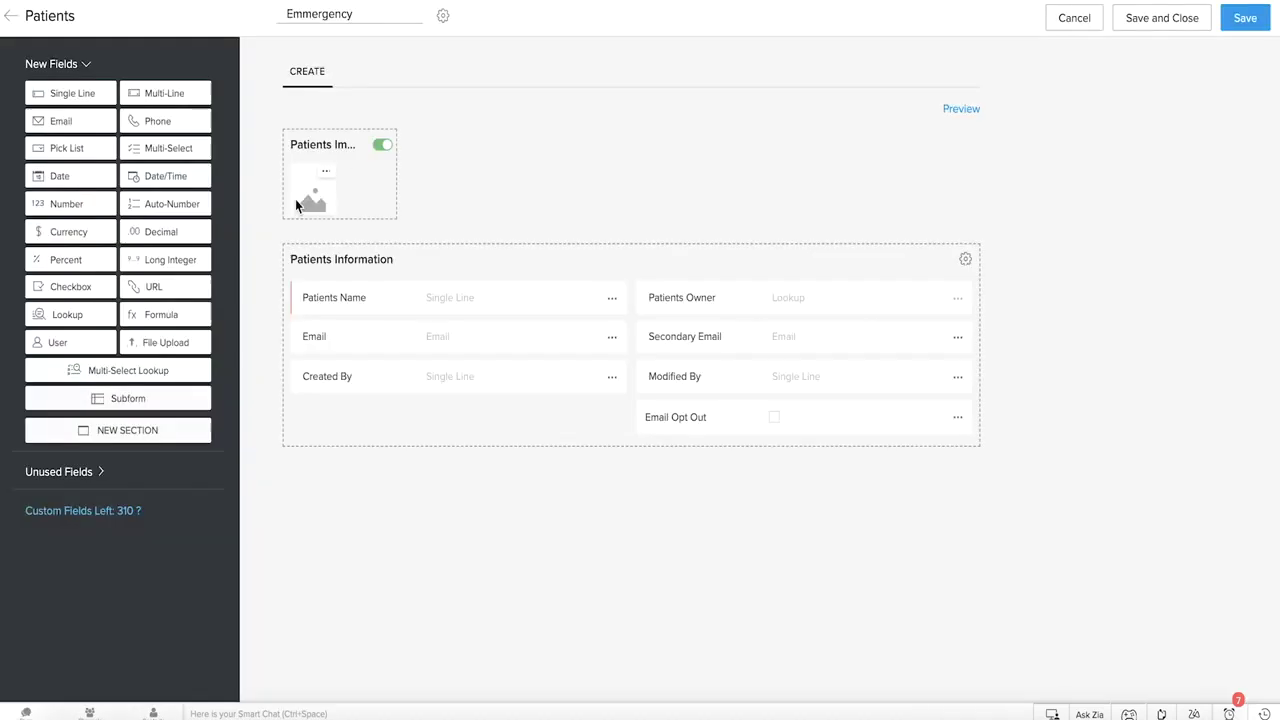
pyautogui.moveTo(183, 257); pyautogui.dragTo(347, 400)
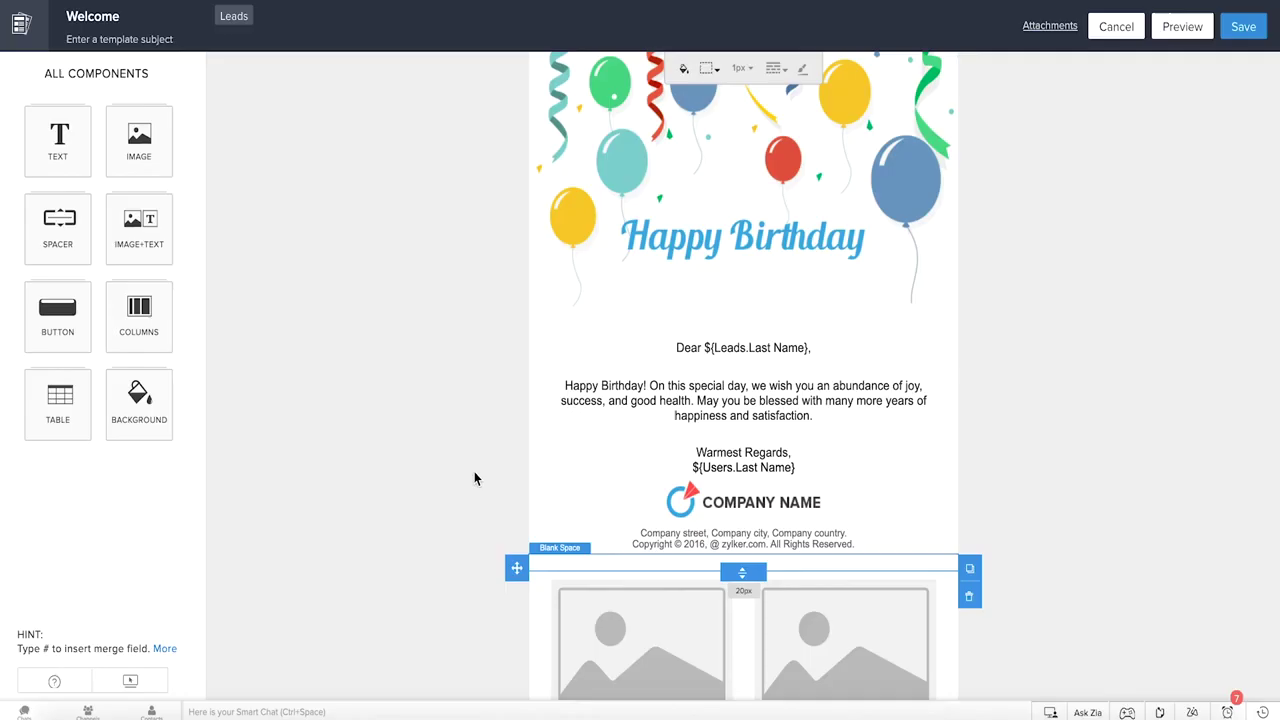
pyautogui.click(141, 126)
pyautogui.moveTo(143, 138); pyautogui.dragTo(590, 278)
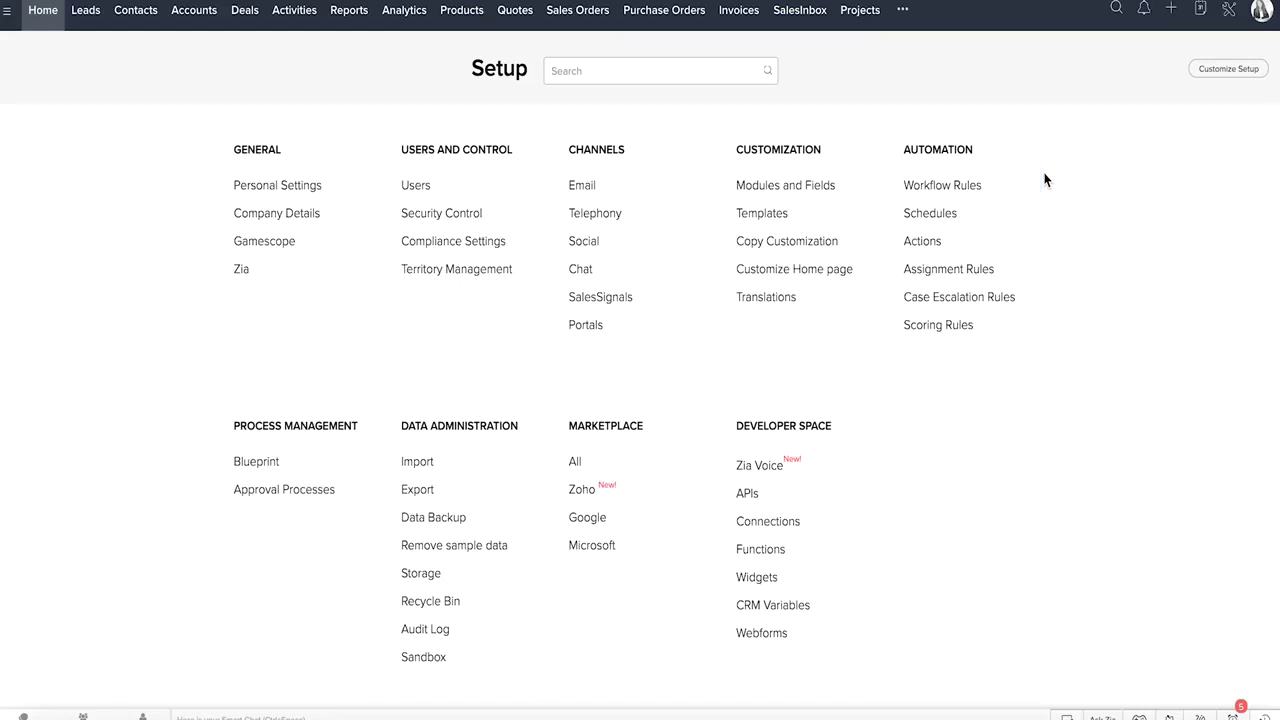
pyautogui.click(970, 185)
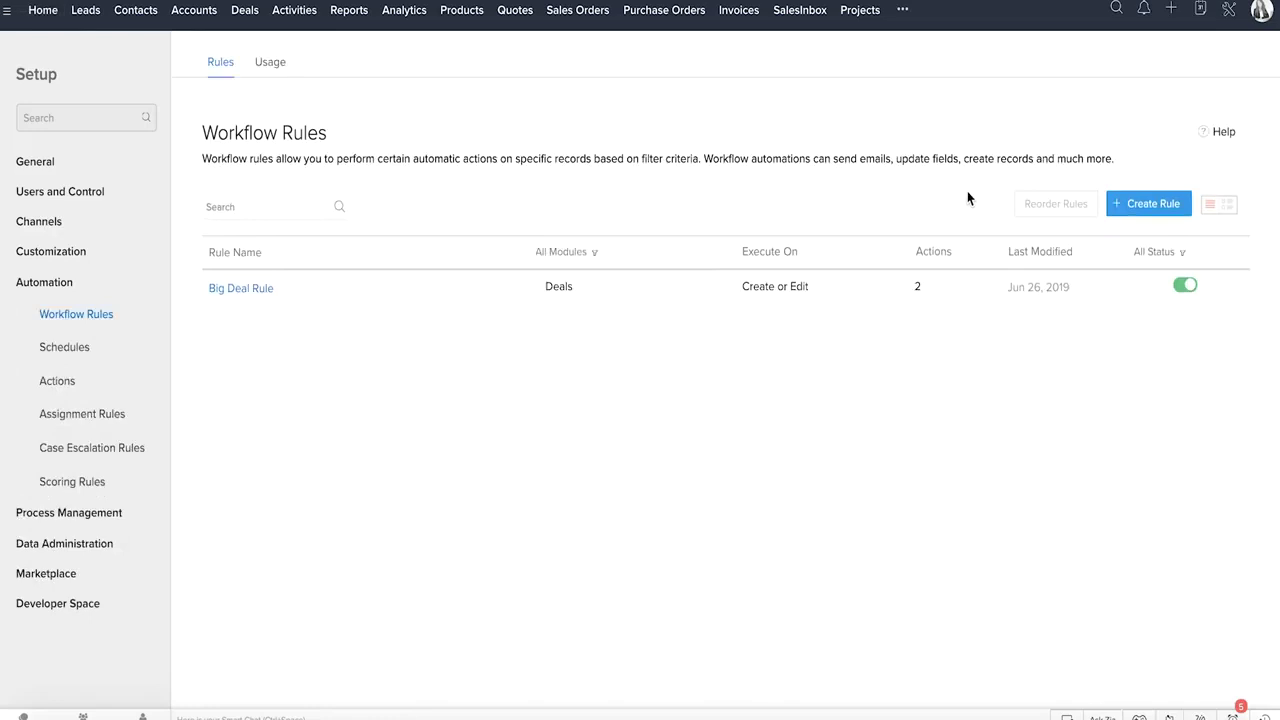
pyautogui.click(265, 289)
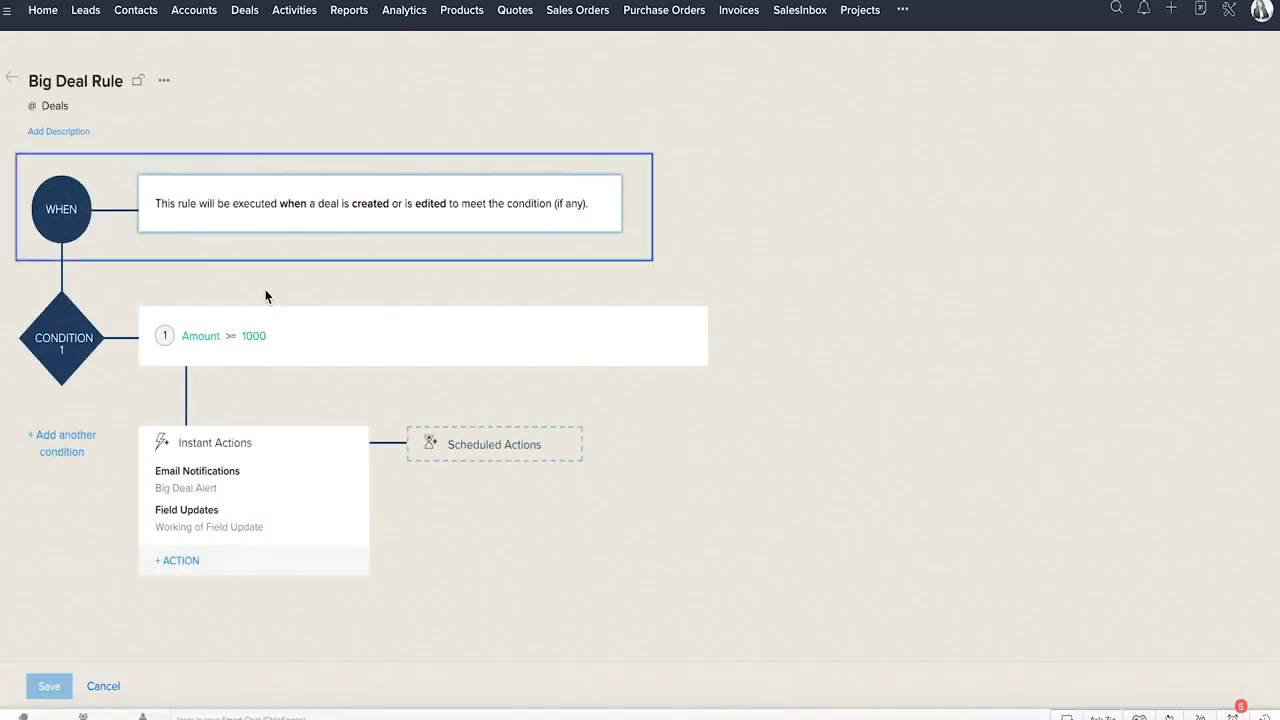
pyautogui.moveTo(414, 222)
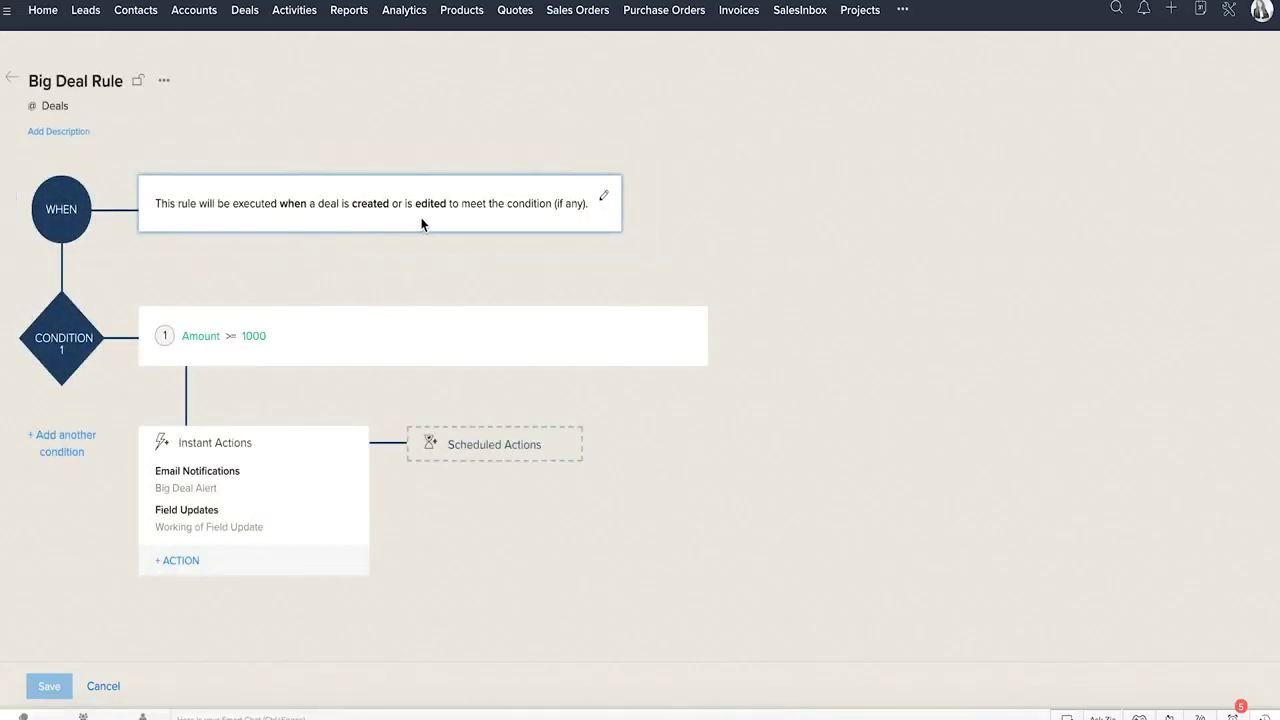
pyautogui.moveTo(283, 485)
pyautogui.click(279, 571)
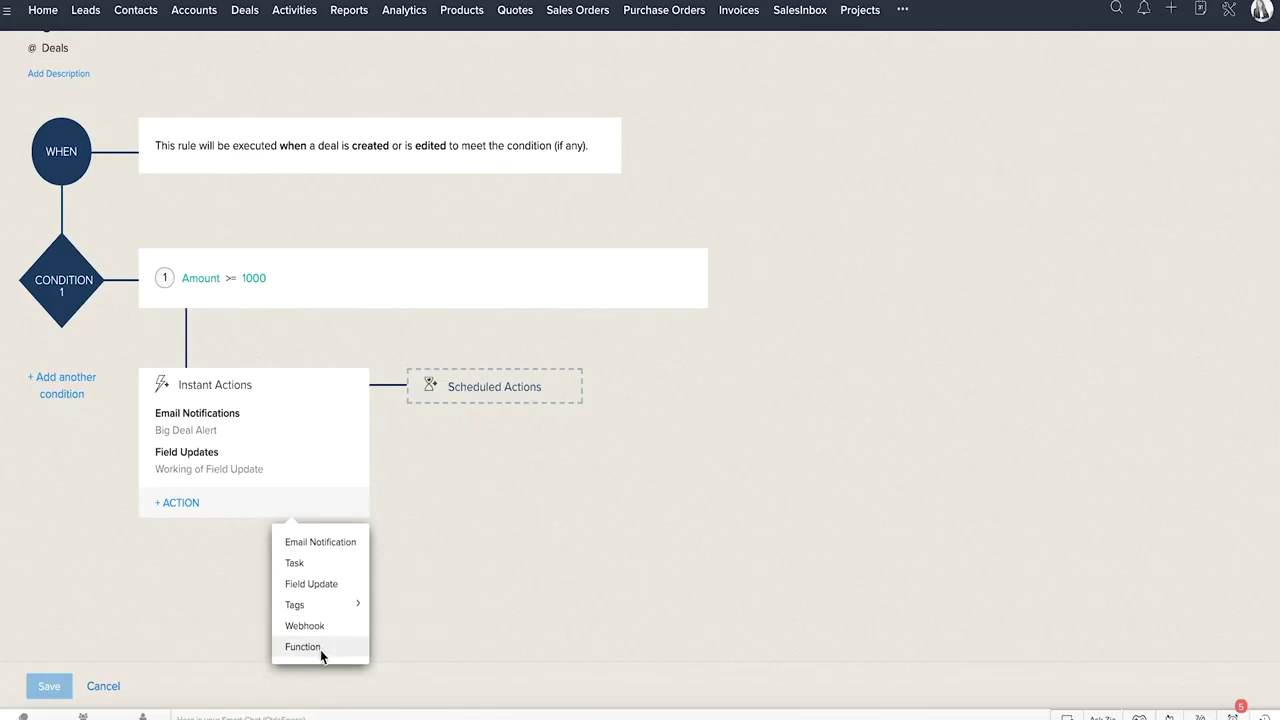
pyautogui.click(476, 393)
pyautogui.click(534, 422)
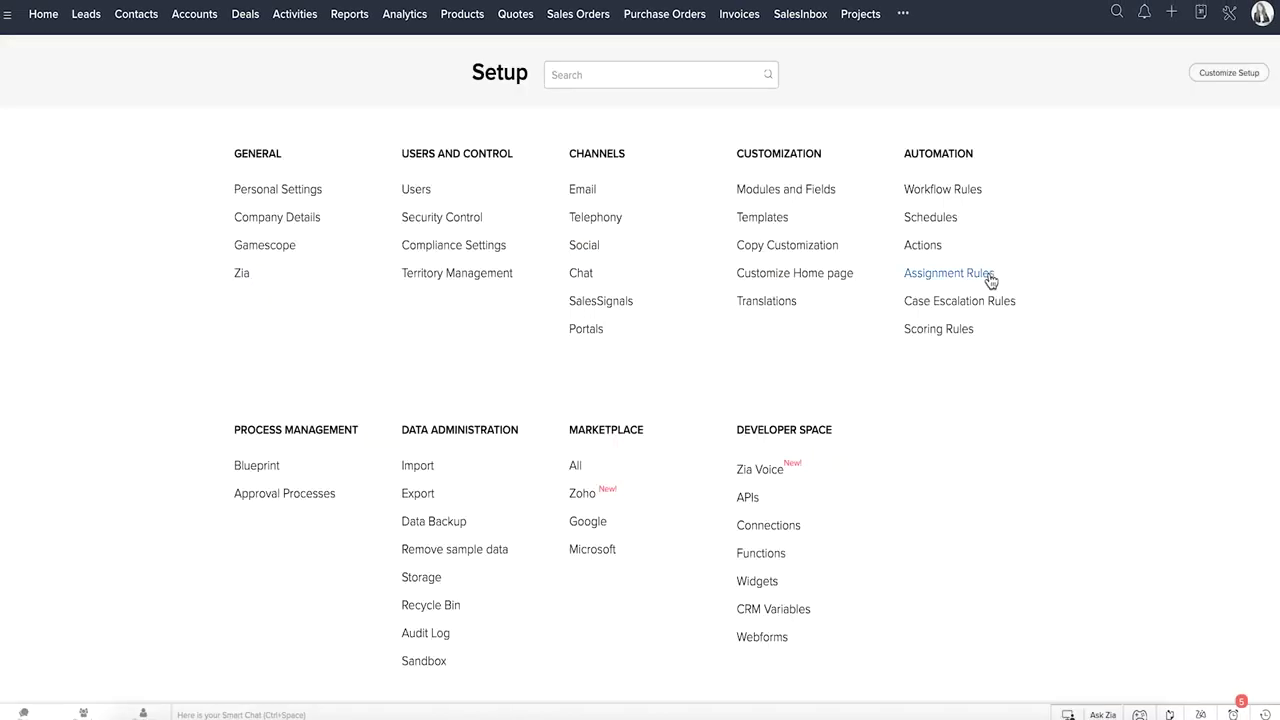
pyautogui.click(985, 273)
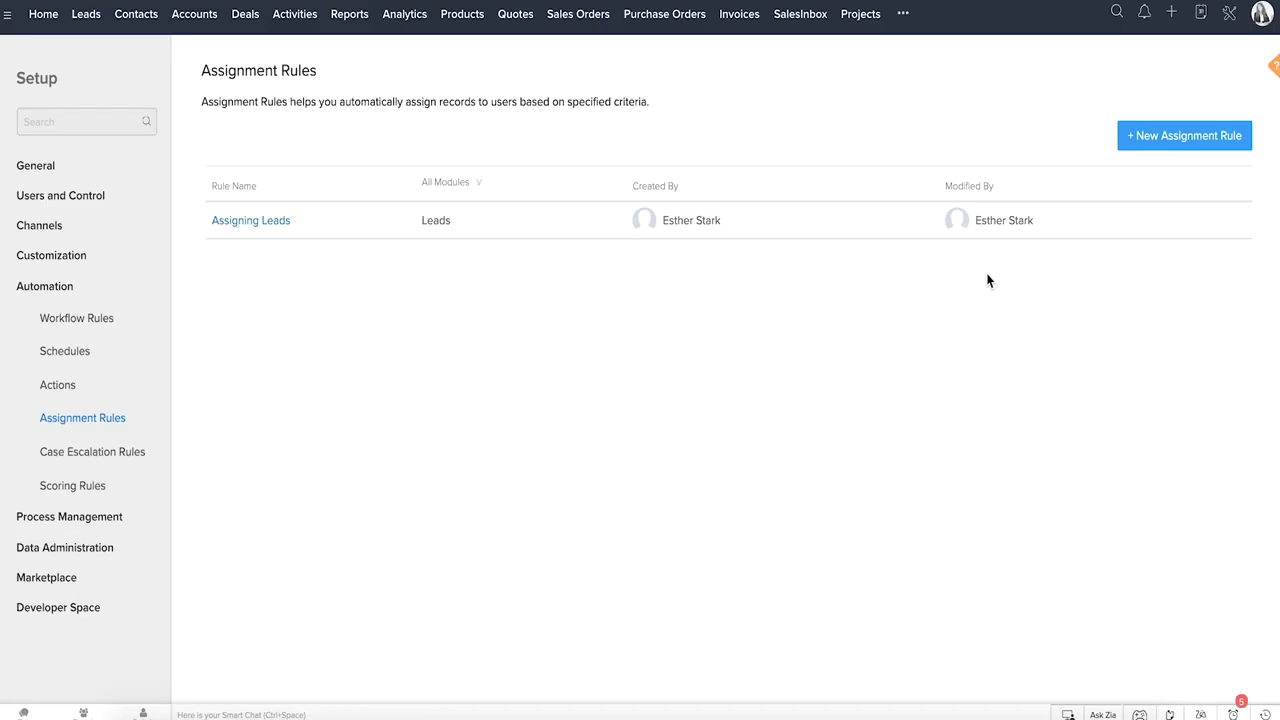
pyautogui.click(274, 222)
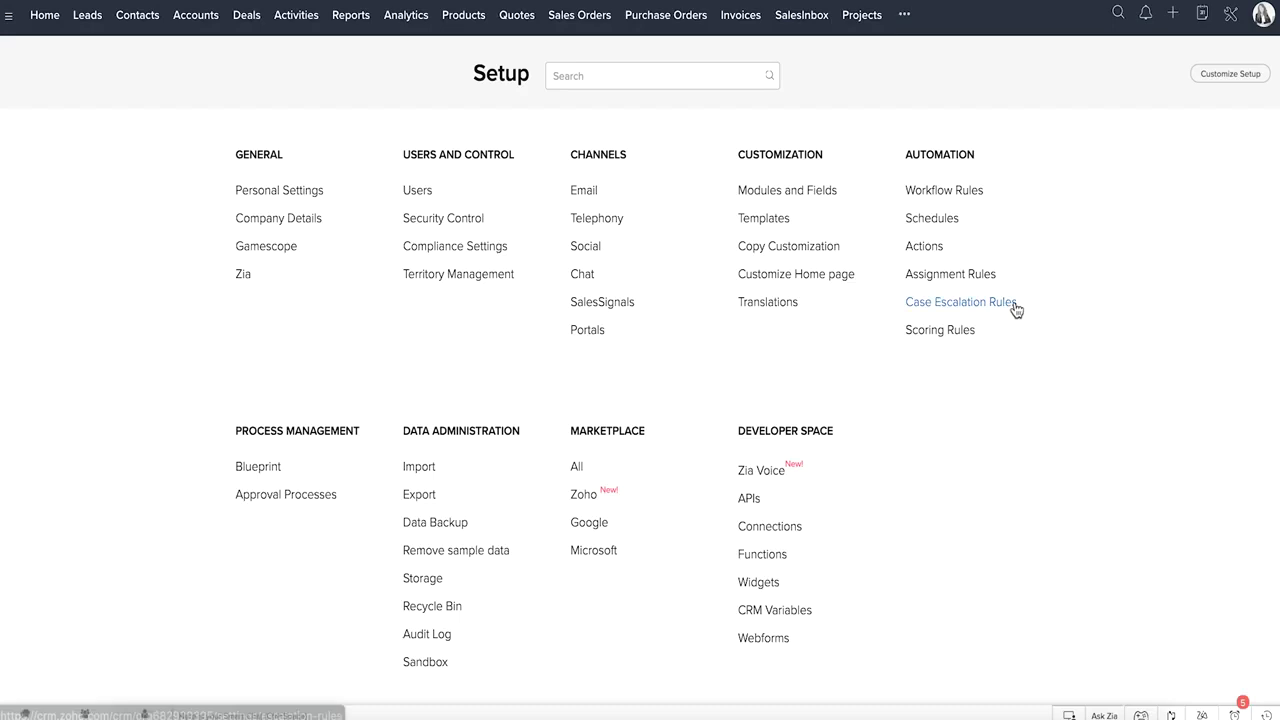
pyautogui.click(935, 304)
pyautogui.click(263, 231)
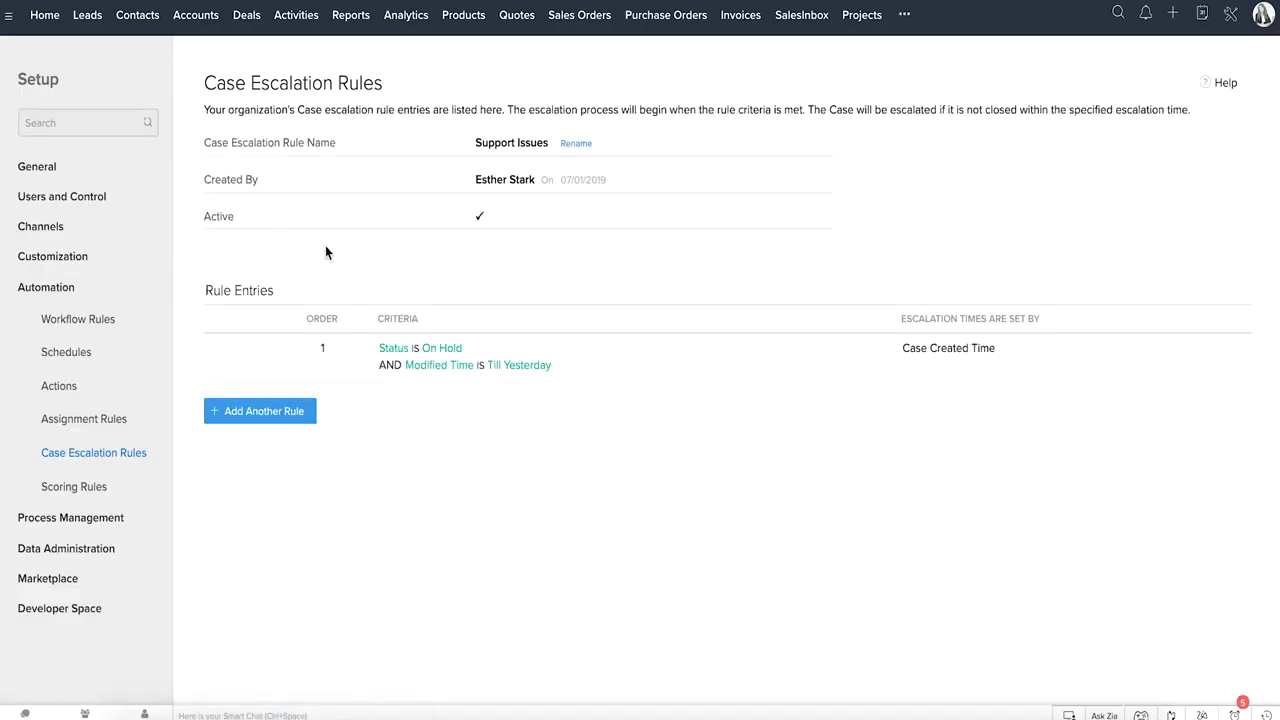
pyautogui.click(563, 366)
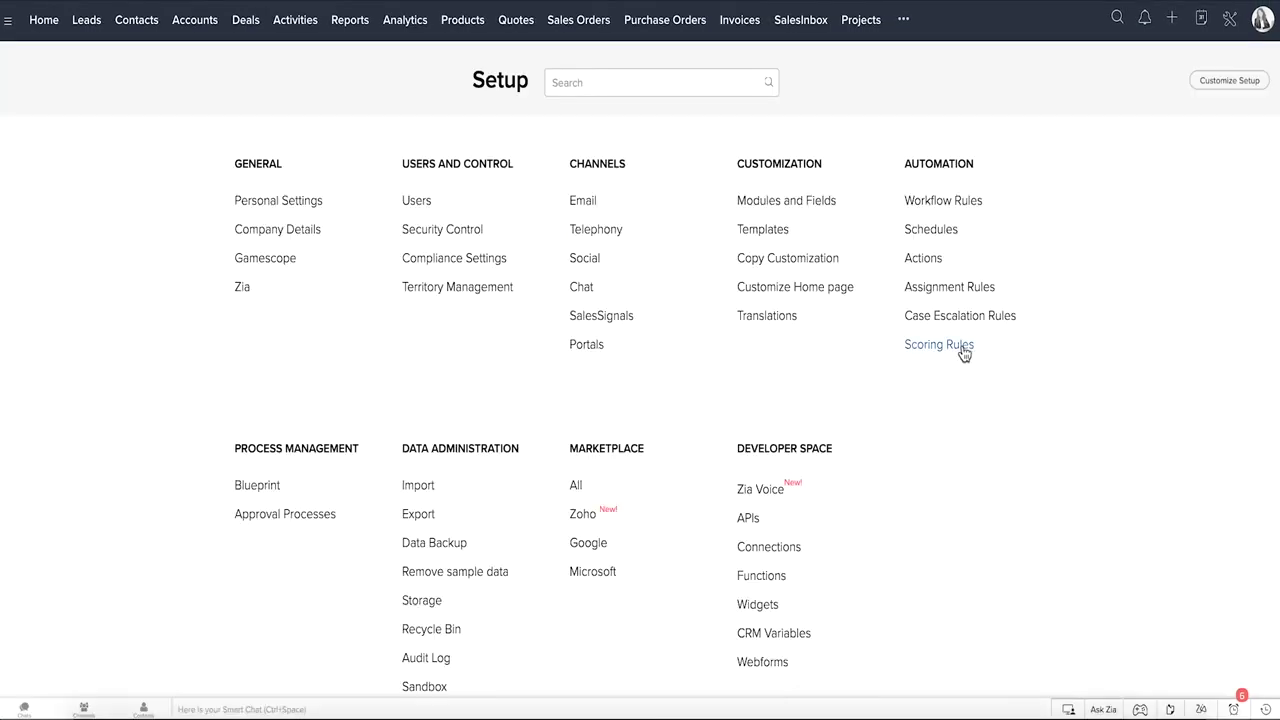
pyautogui.click(963, 349)
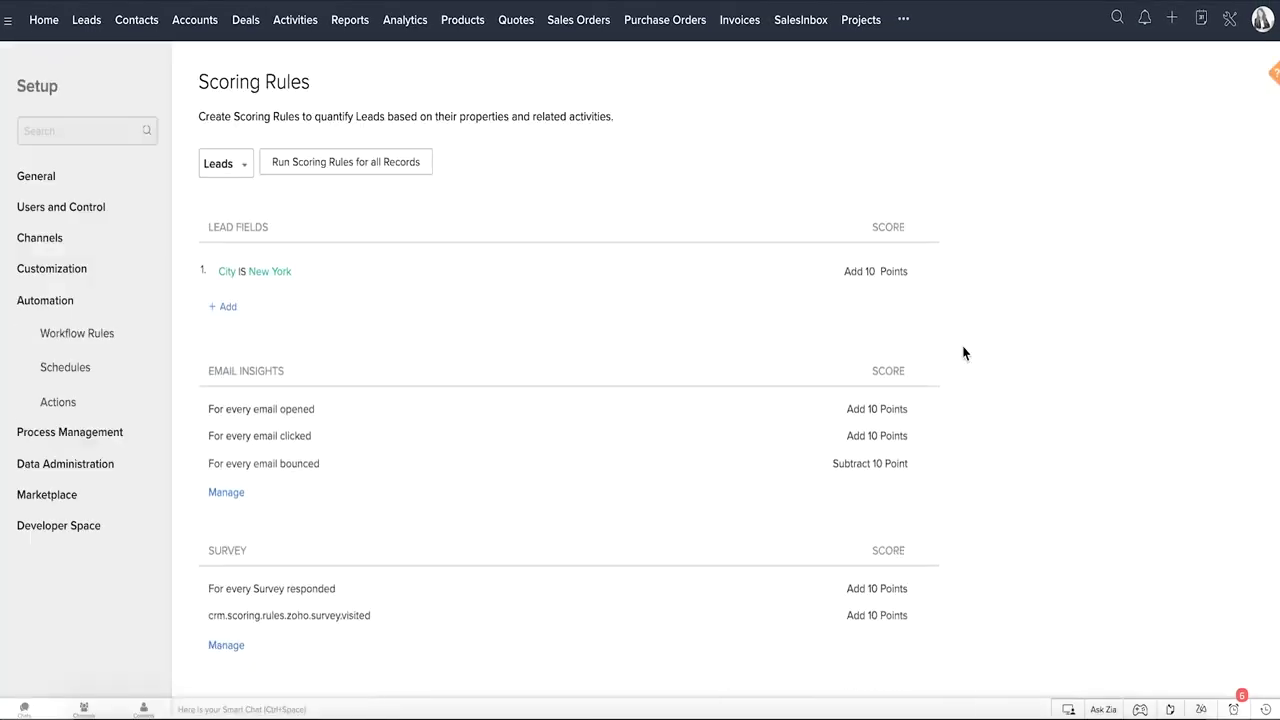
pyautogui.click(246, 172)
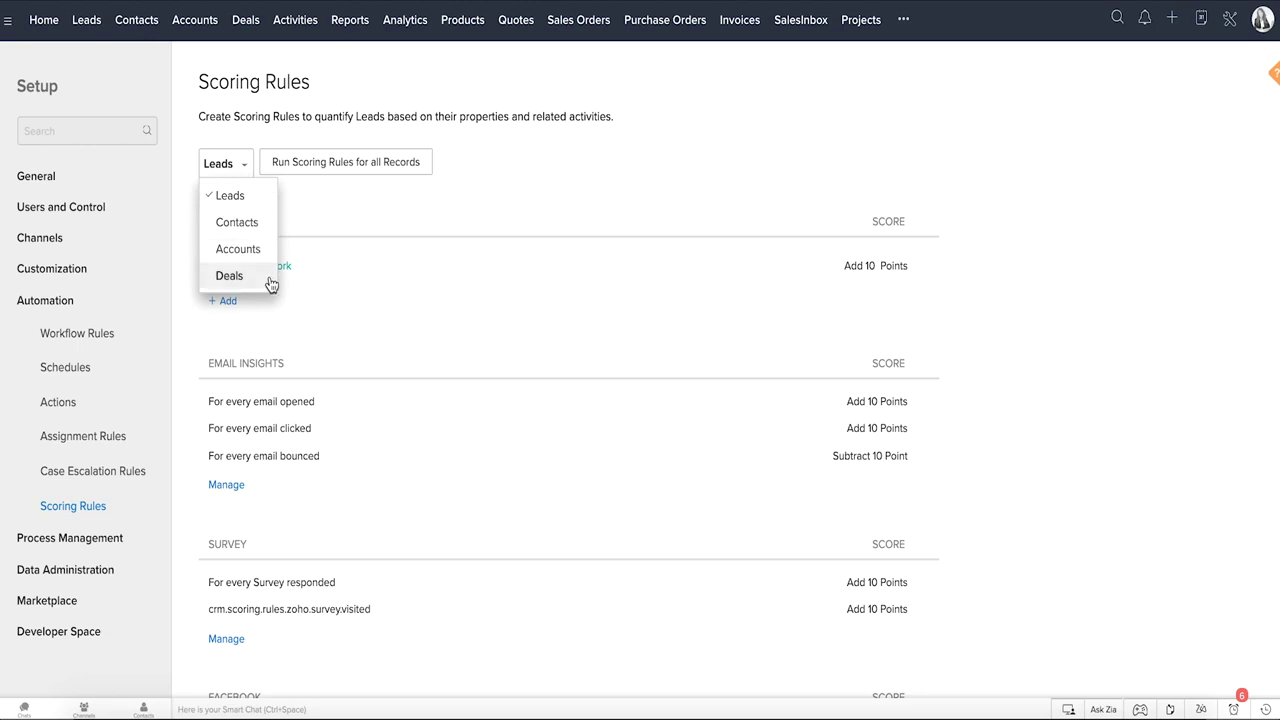
pyautogui.click(310, 200)
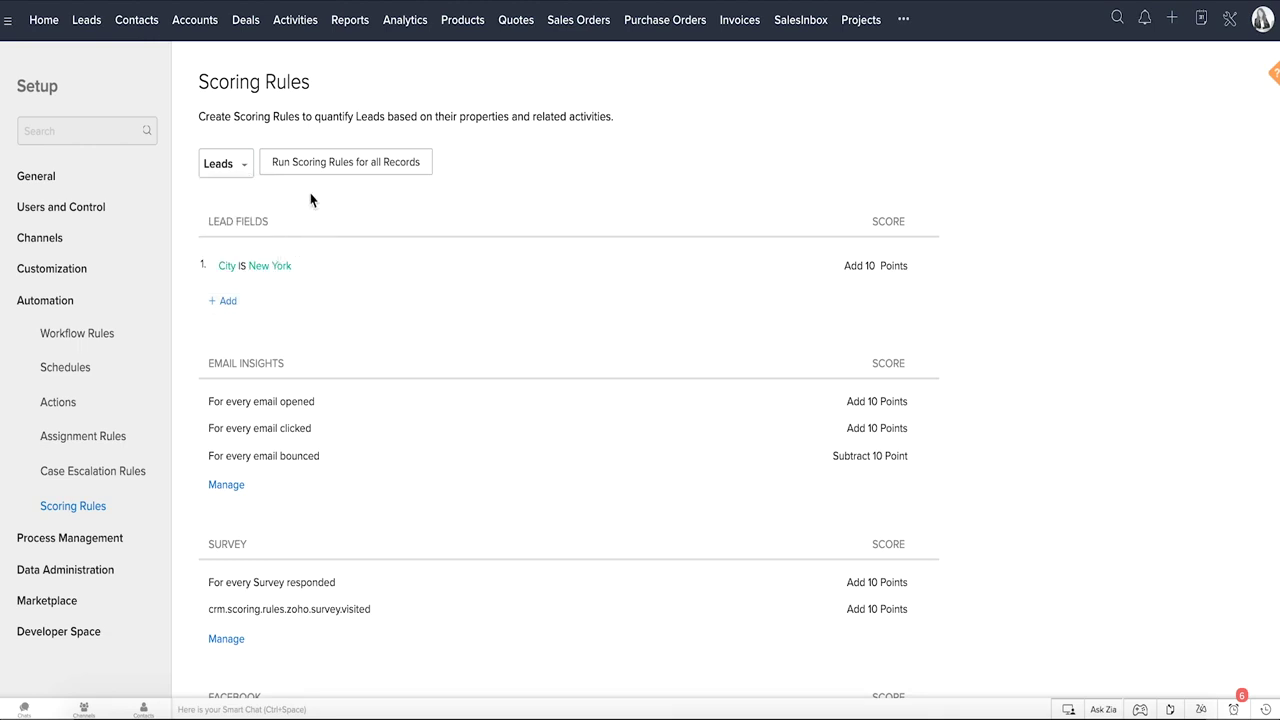
pyautogui.scroll(-2, 305, 222)
pyautogui.scroll(-2, 296, 228)
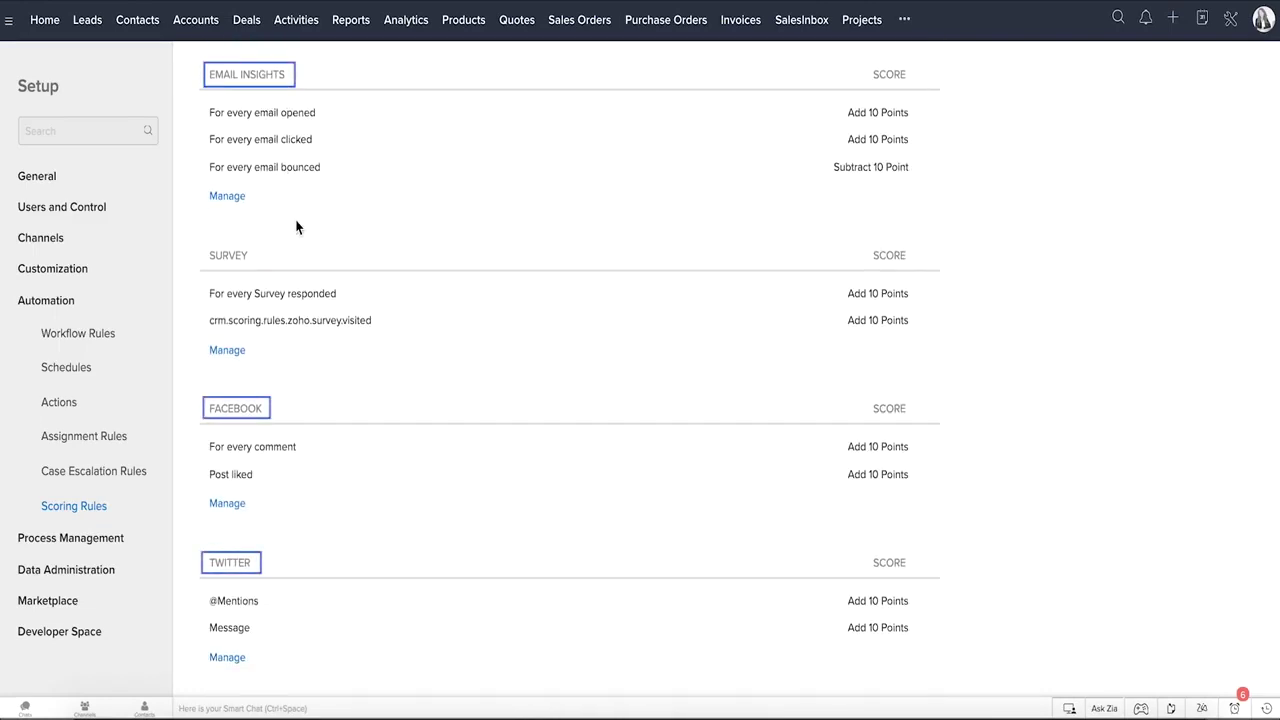
pyautogui.scroll(4, 305, 226)
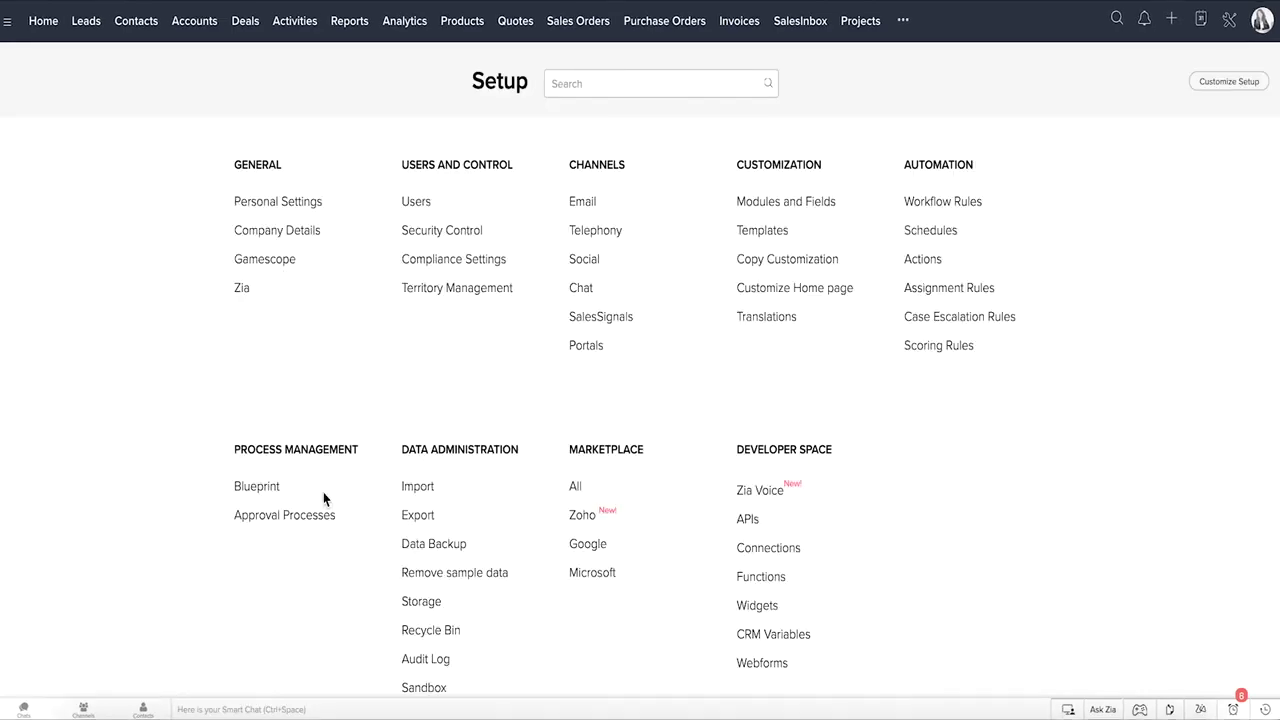
# In the Lead nurturing blueprint, complete Product Demo with description 'Loved the demo - has a few recommendations'
pyautogui.click(271, 489)
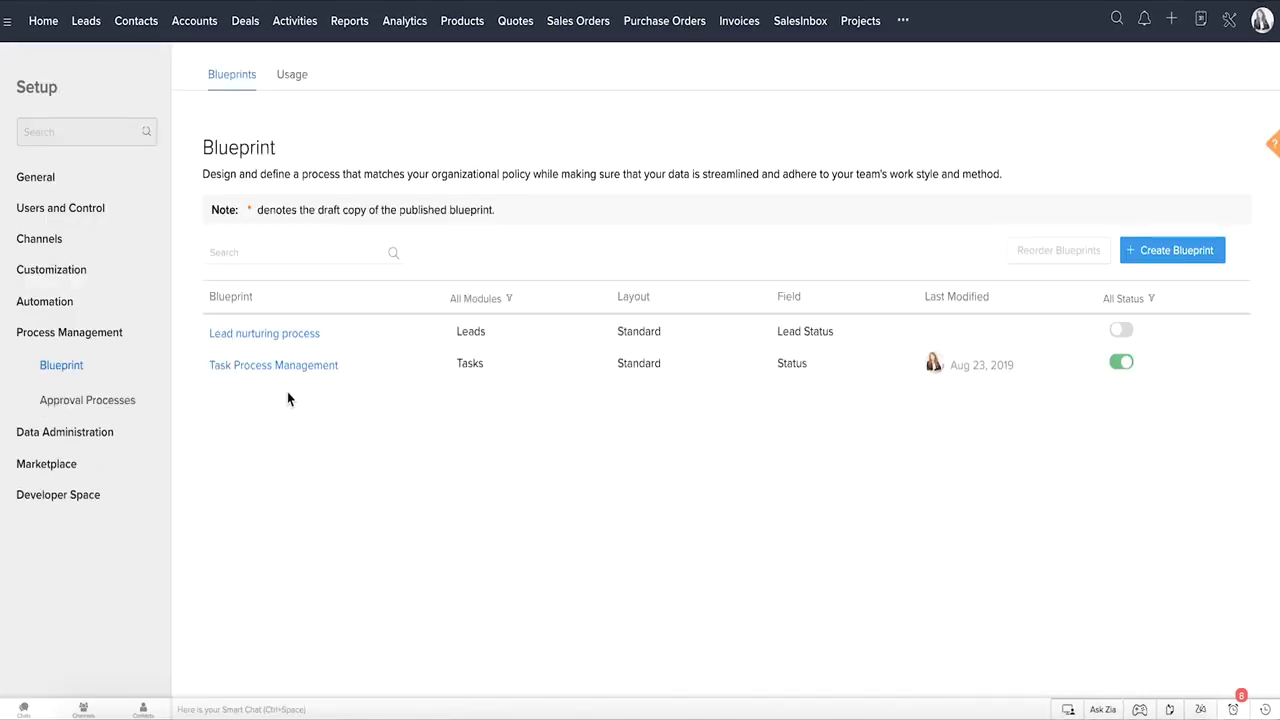
pyautogui.click(292, 335)
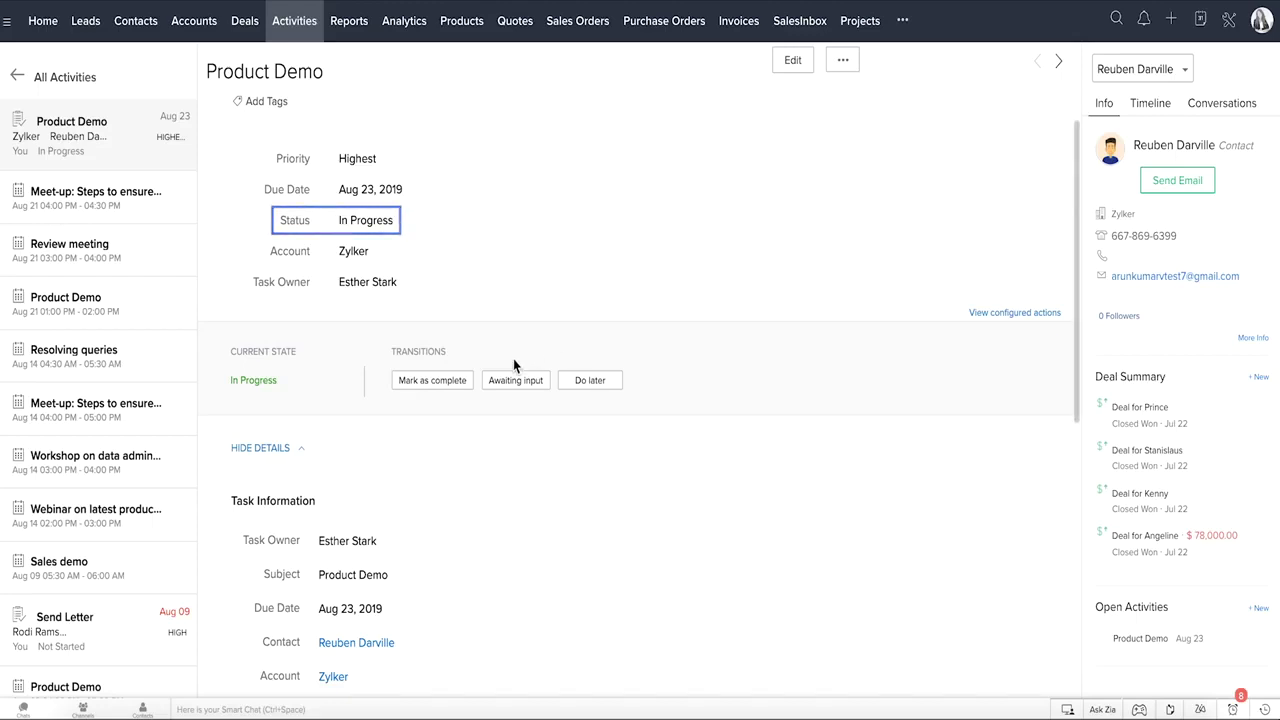
pyautogui.click(460, 383)
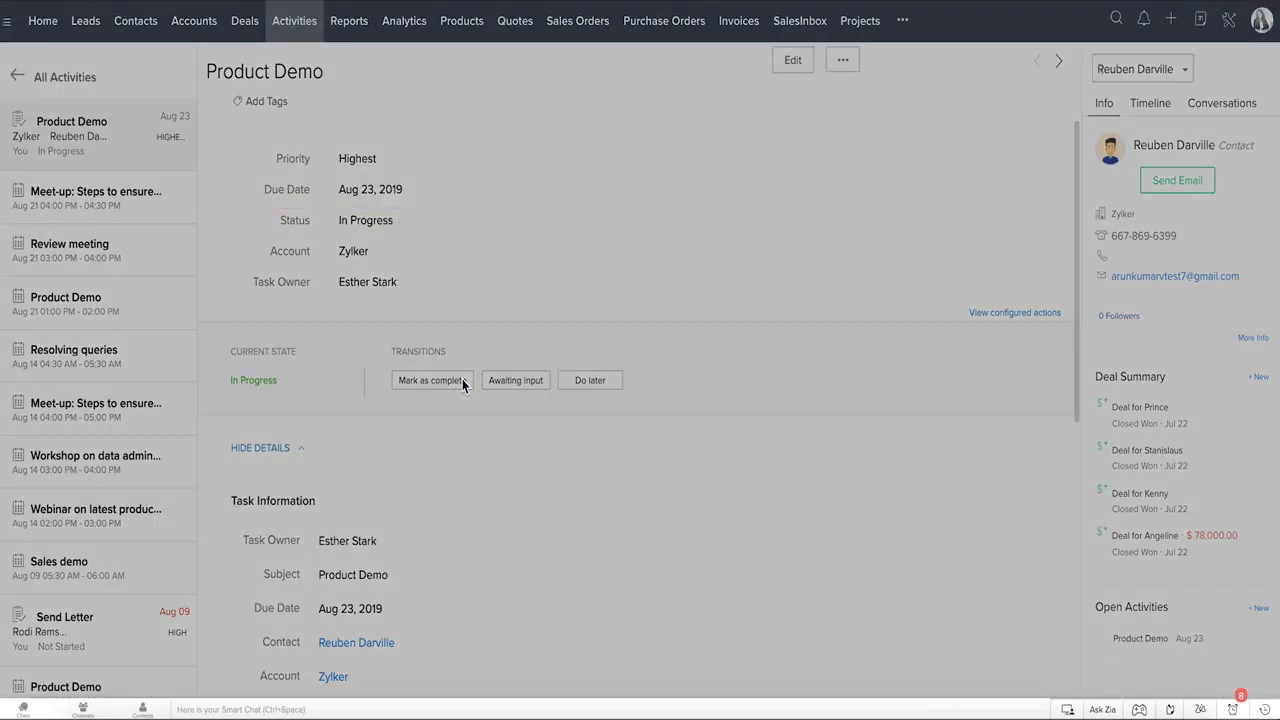
pyautogui.click(469, 202)
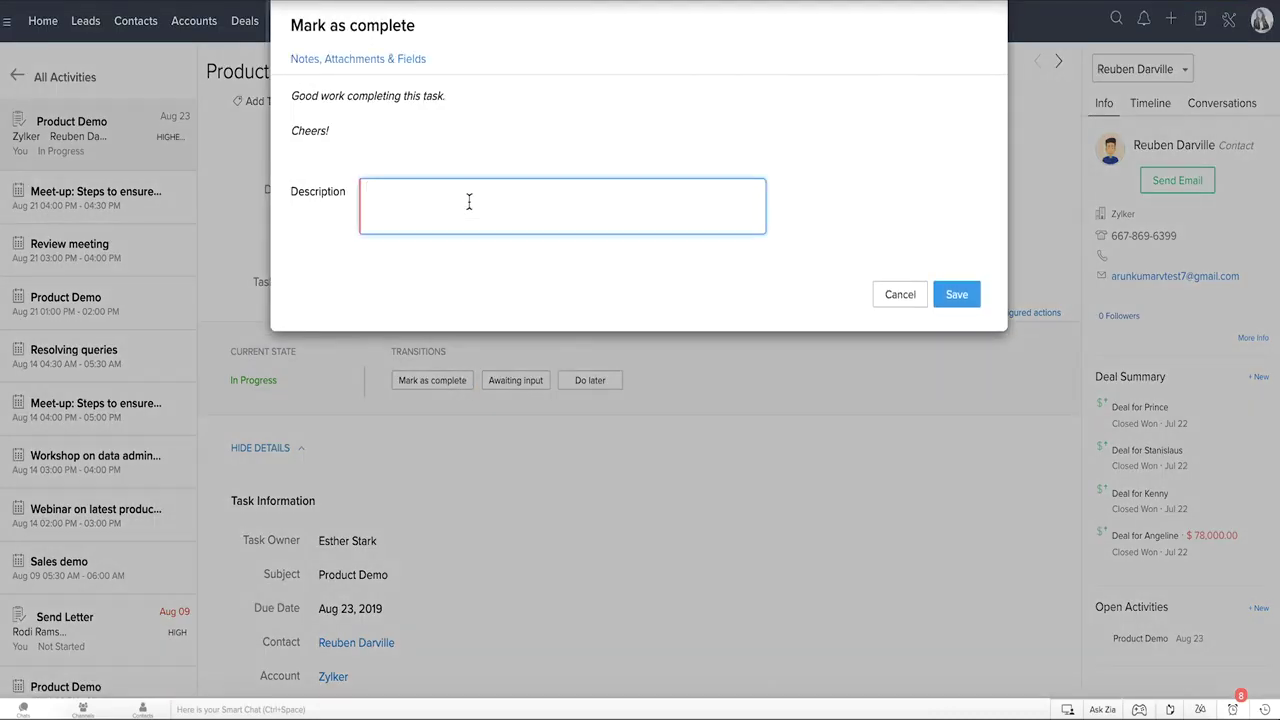
pyautogui.write('Loved the demo - has a few recommendations - can be fulfilled in the upcoming enhancement - all good.')
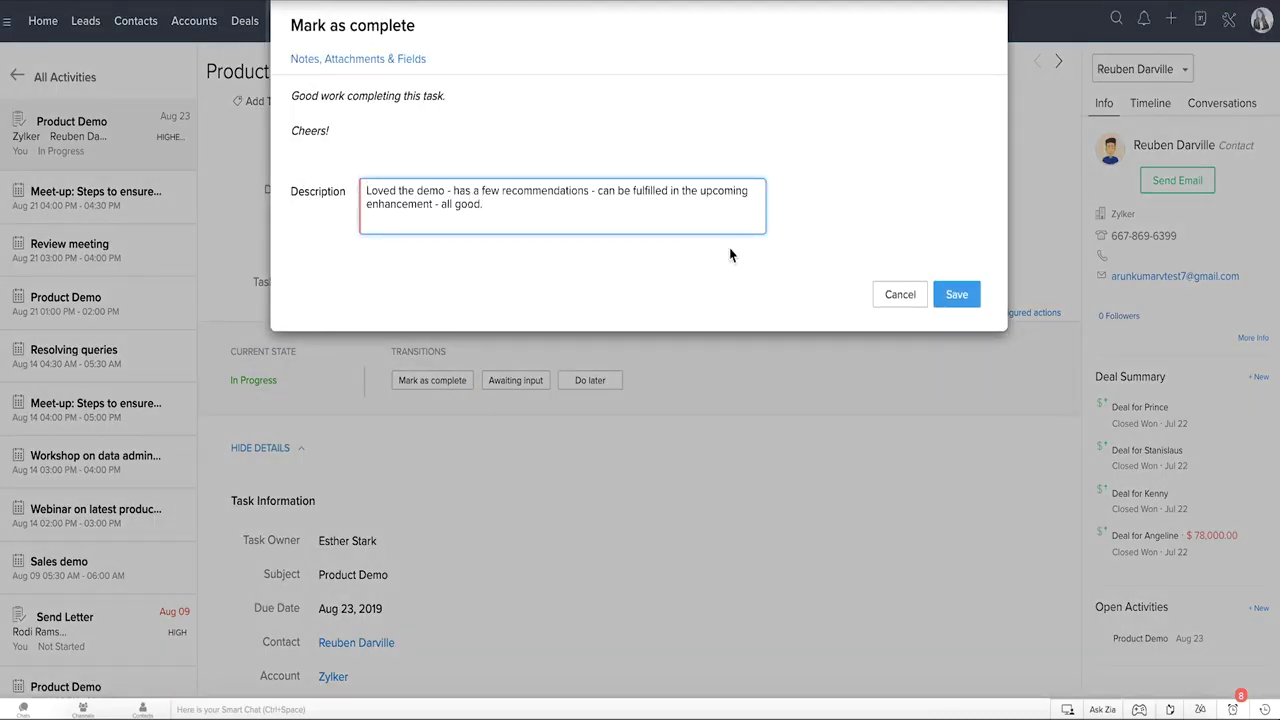
pyautogui.click(955, 299)
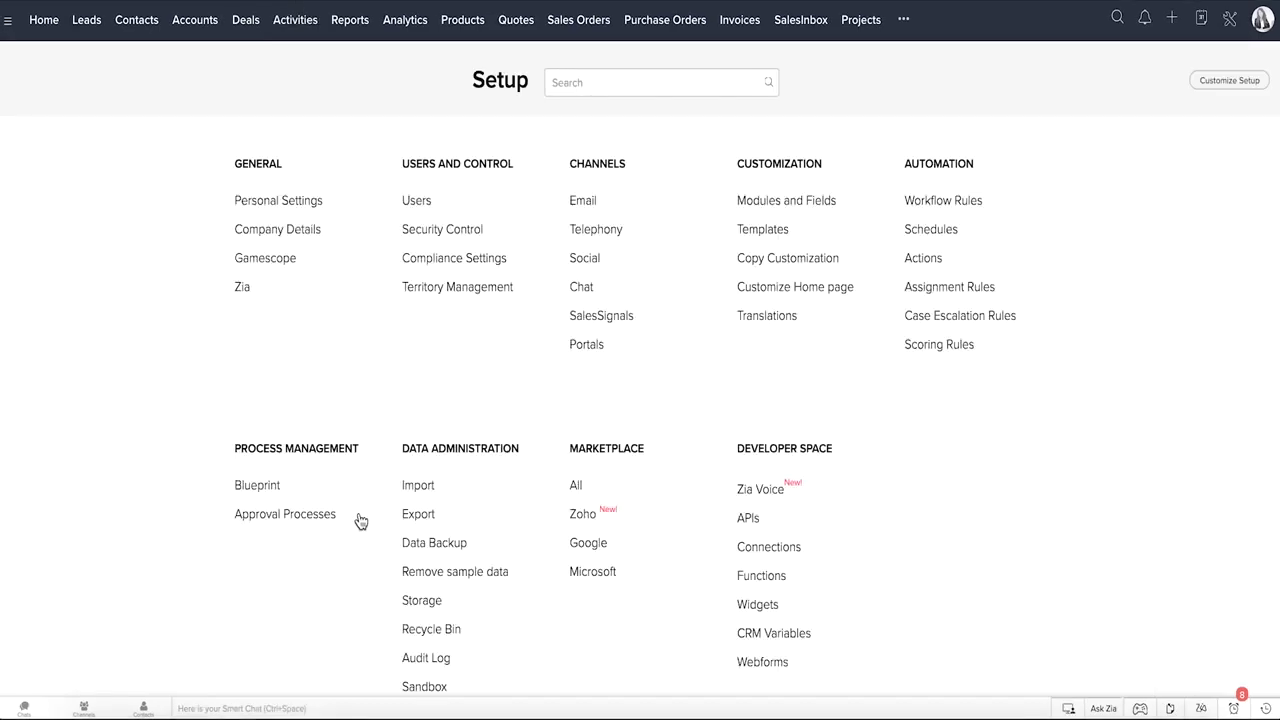
pyautogui.click(331, 515)
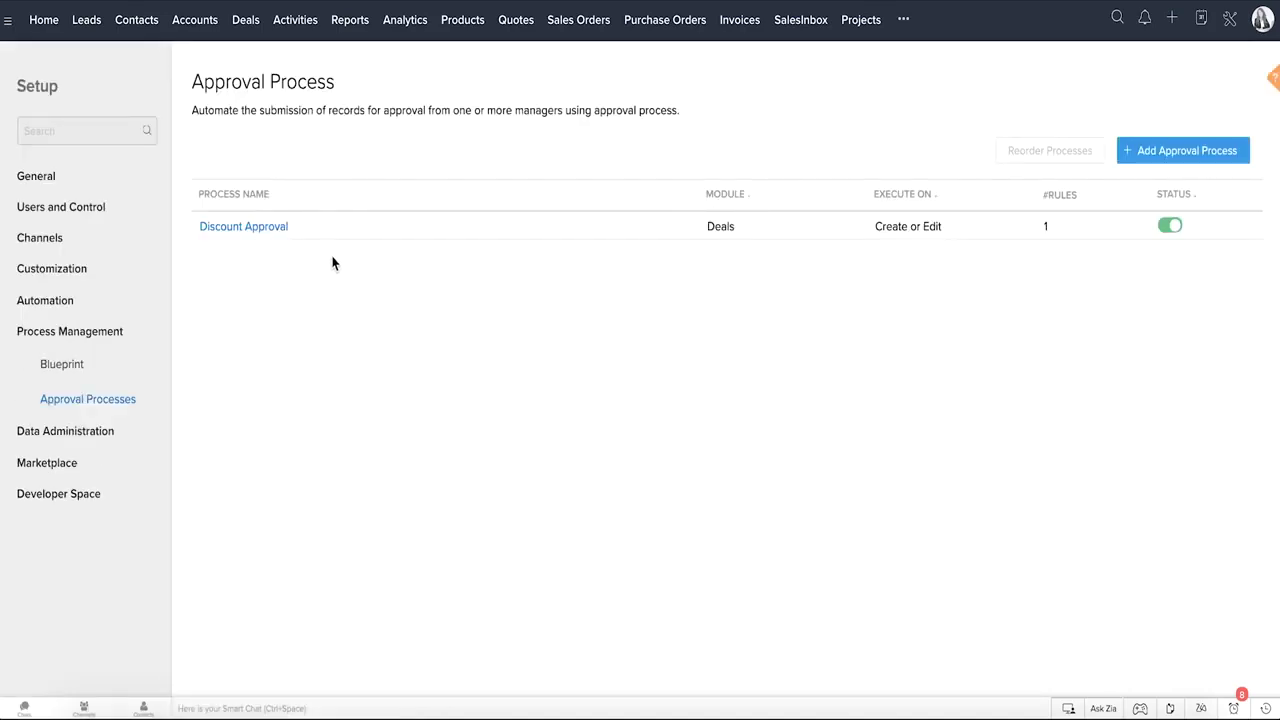
pyautogui.click(284, 229)
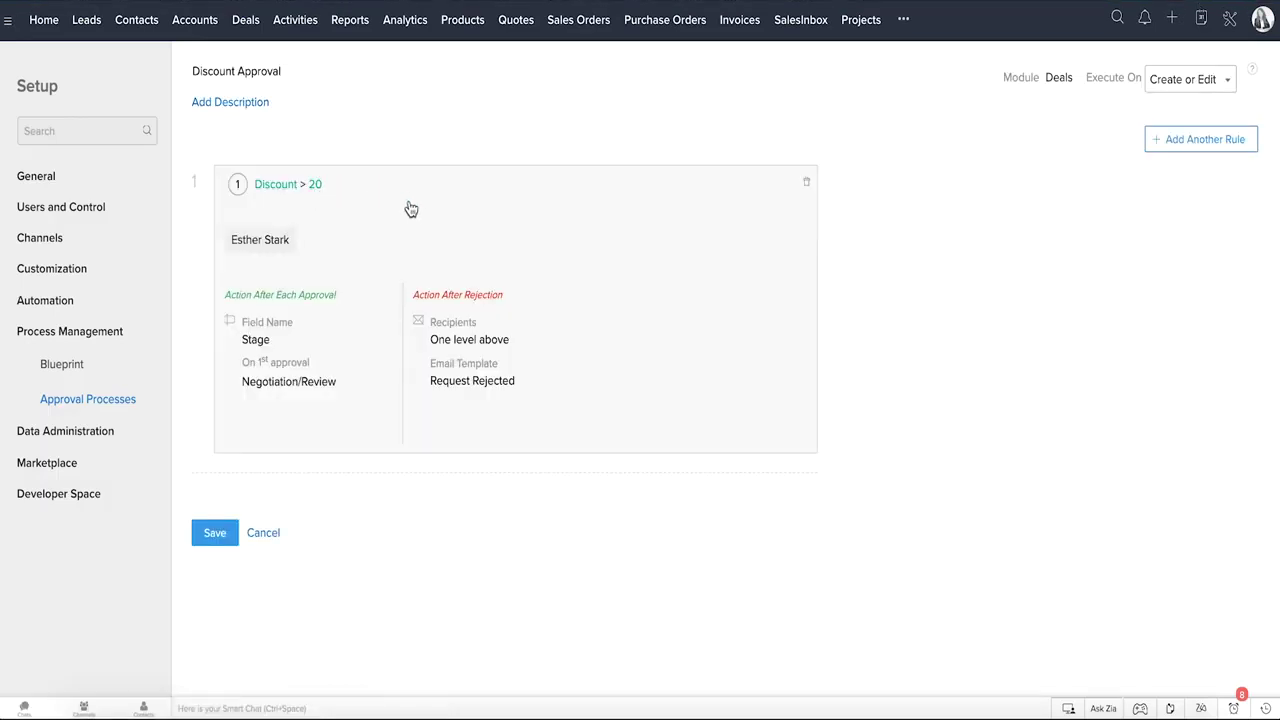
pyautogui.click(413, 213)
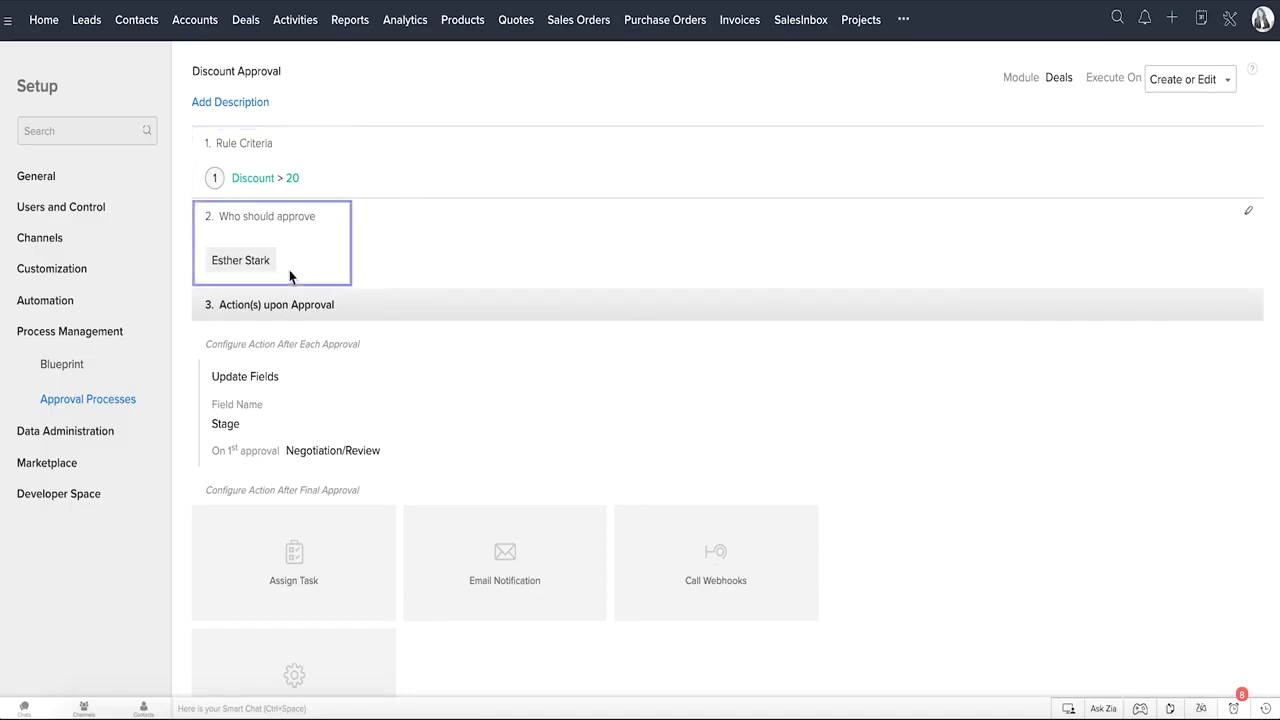
pyautogui.click(390, 411)
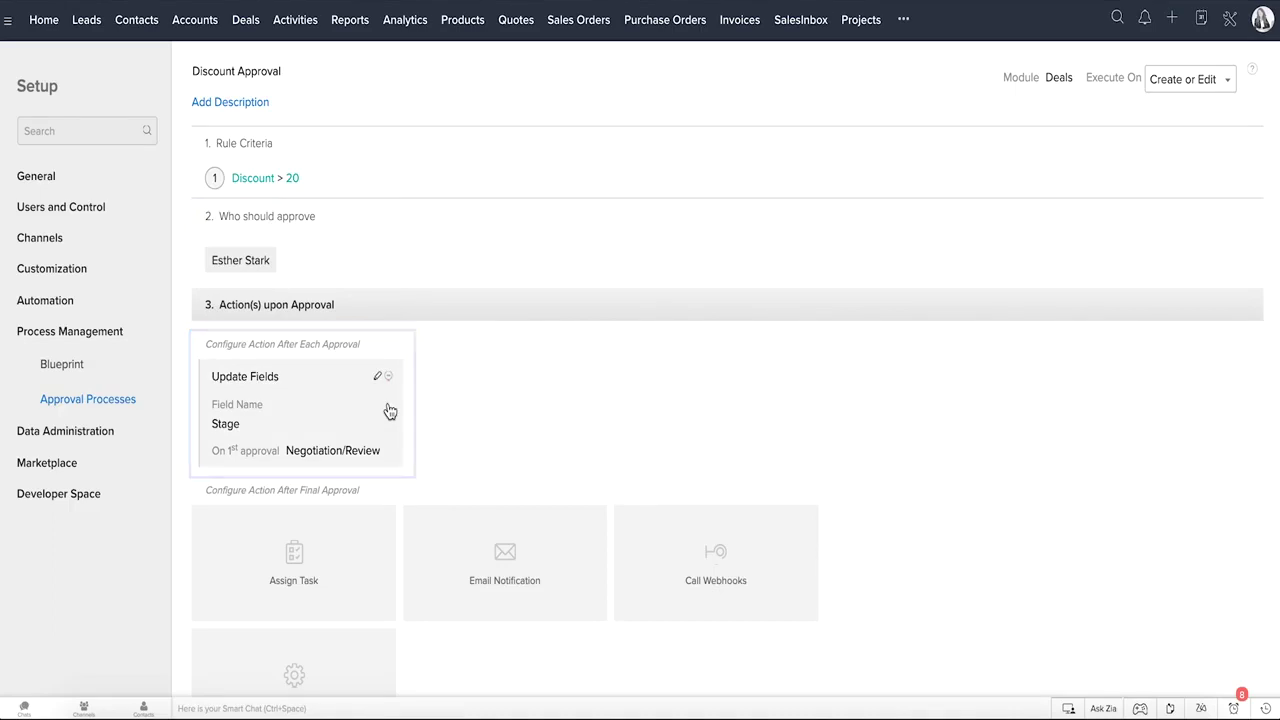
pyautogui.scroll(-4, 390, 411)
pyautogui.scroll(-1, 390, 411)
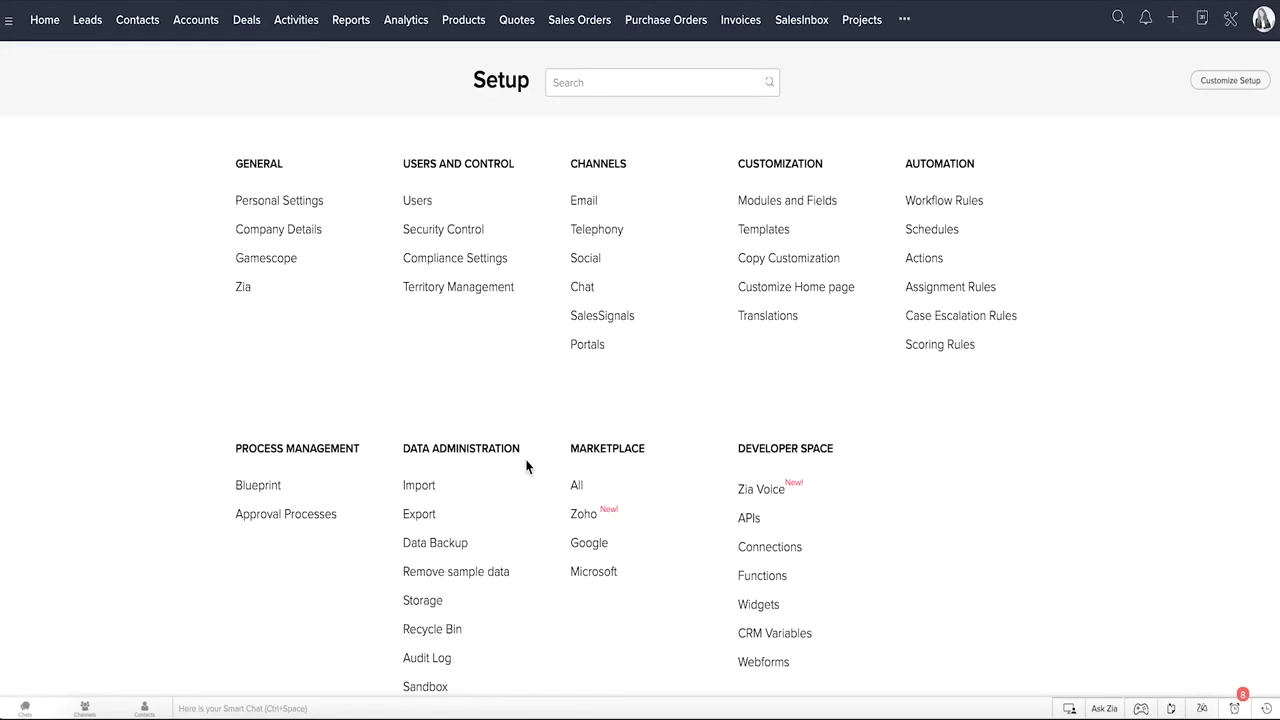
pyautogui.click(424, 487)
pyautogui.click(68, 429)
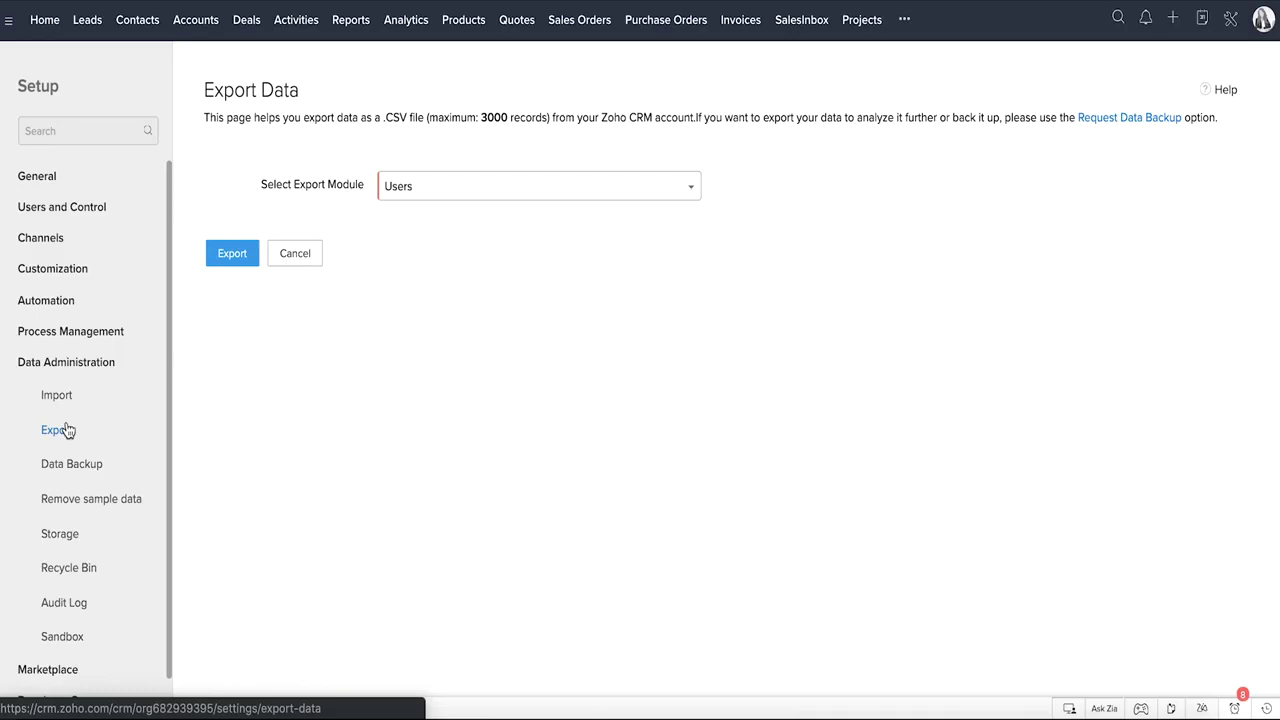
pyautogui.click(79, 468)
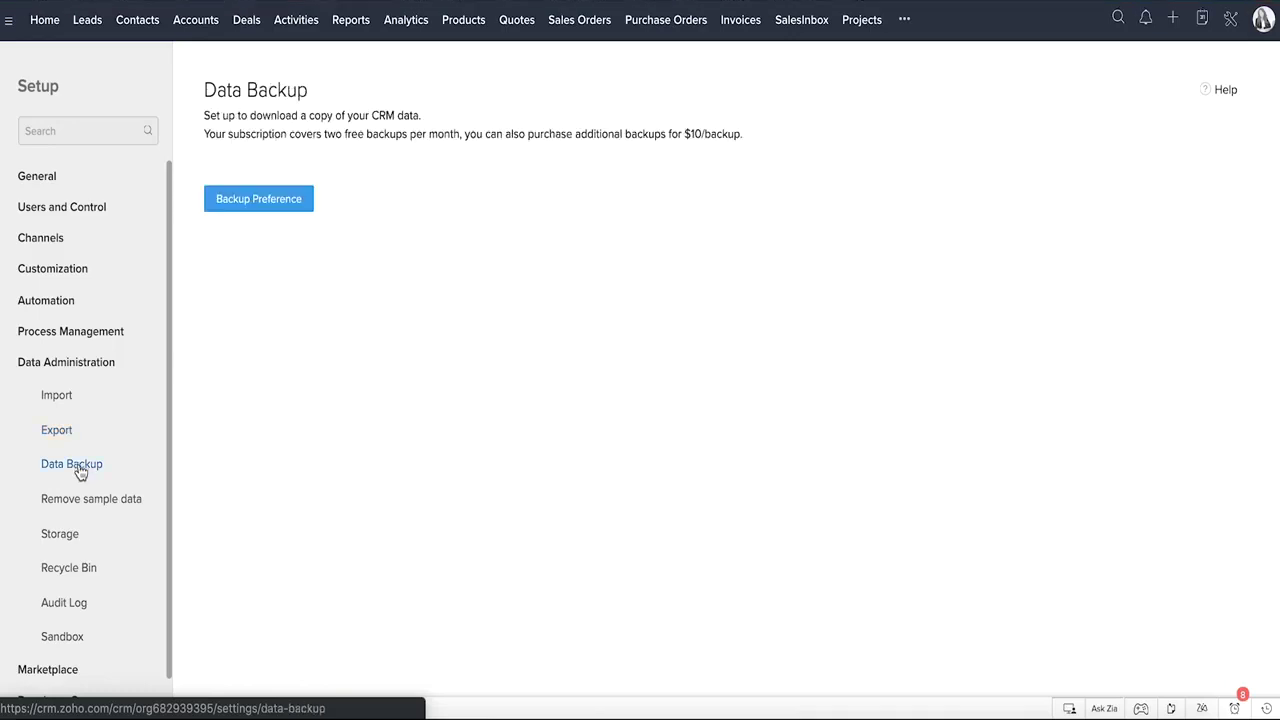
pyautogui.click(66, 539)
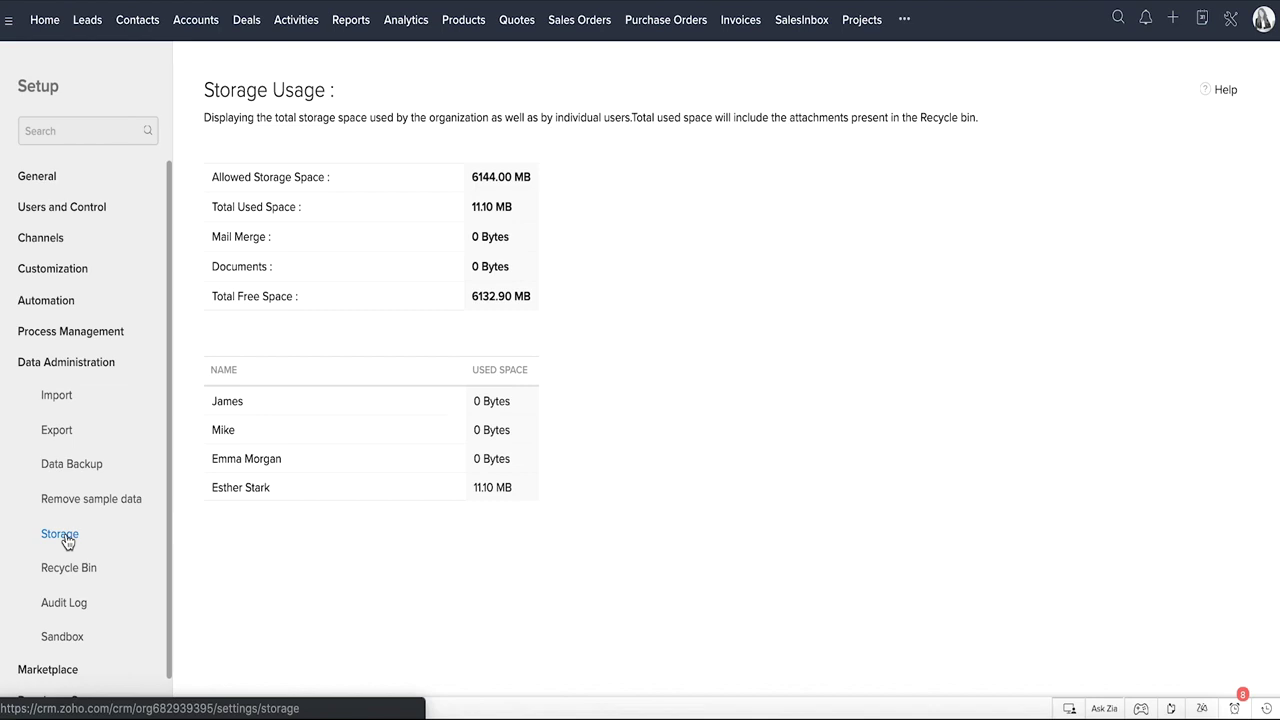
pyautogui.click(69, 605)
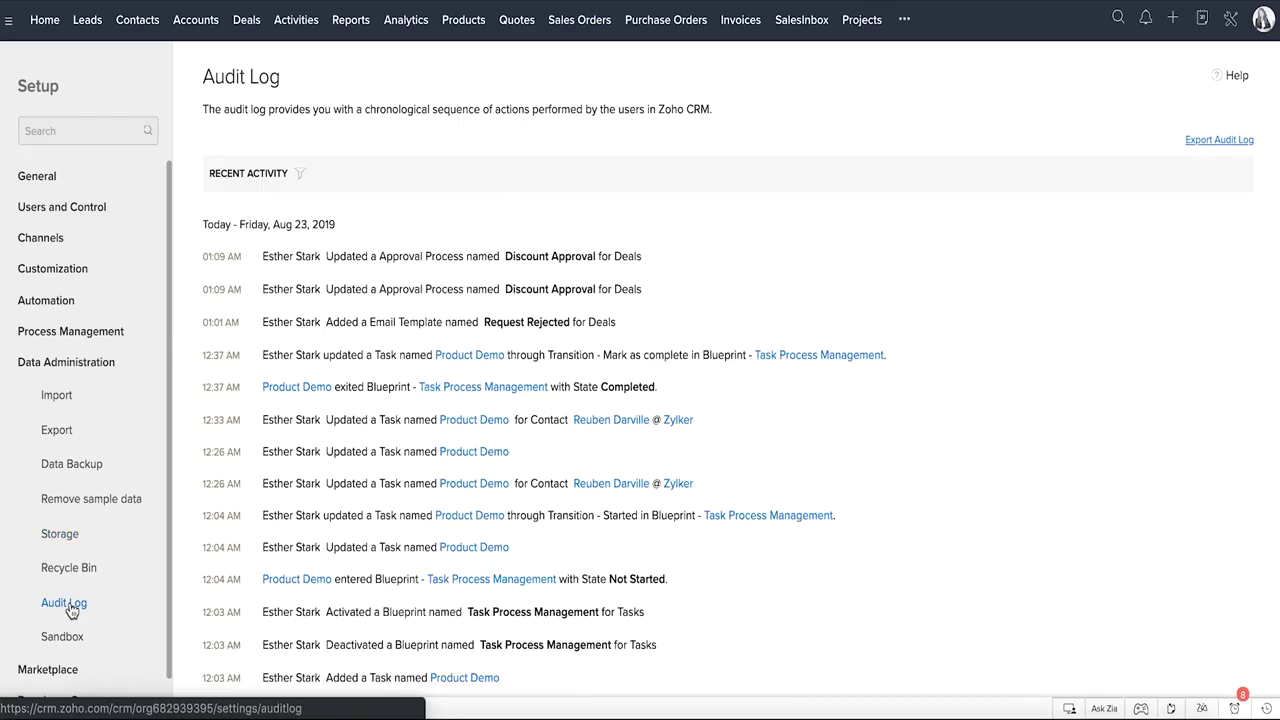
pyautogui.click(76, 643)
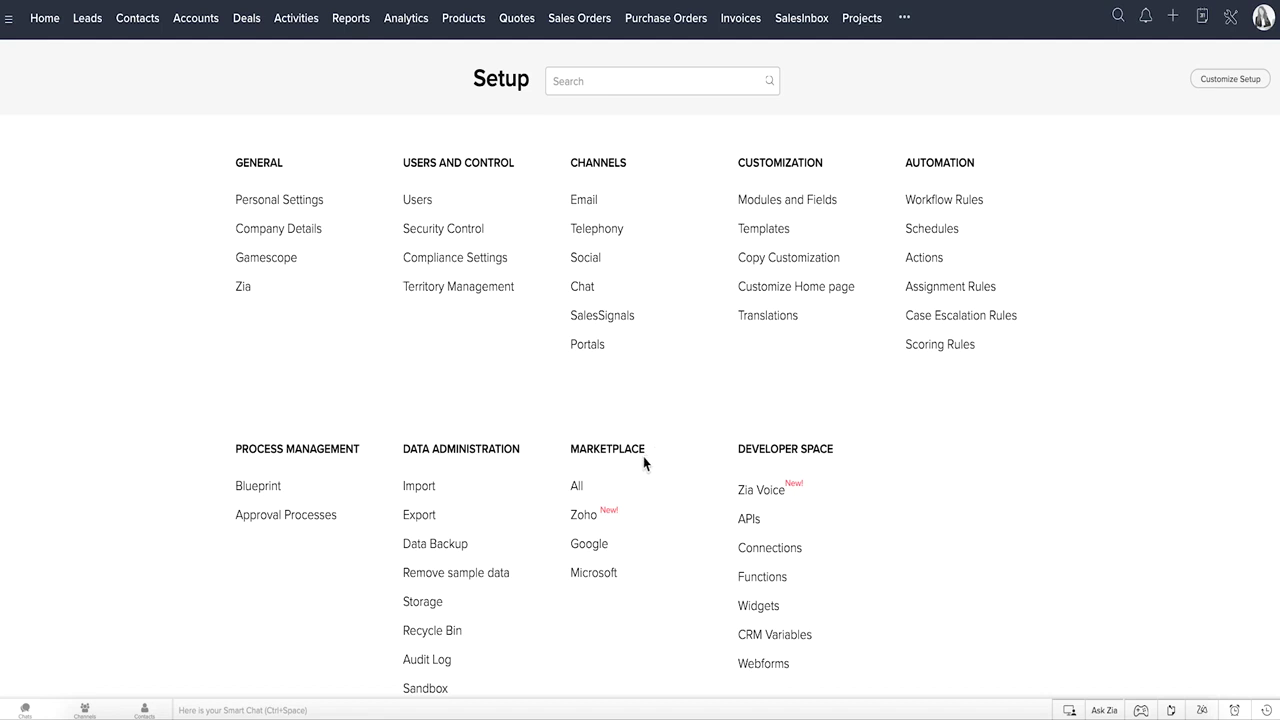
# Browse the Zoho and Google marketplace integrations, ending on Microsoft Office 365
pyautogui.click(590, 518)
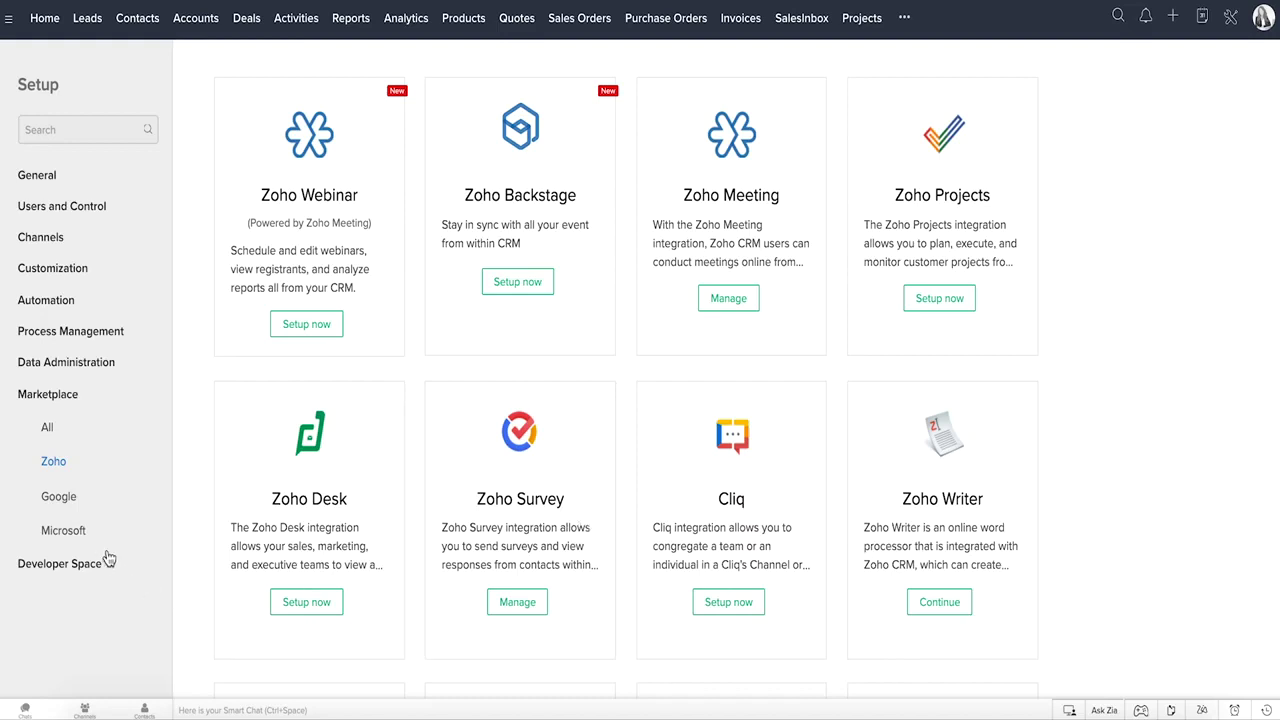
pyautogui.click(76, 500)
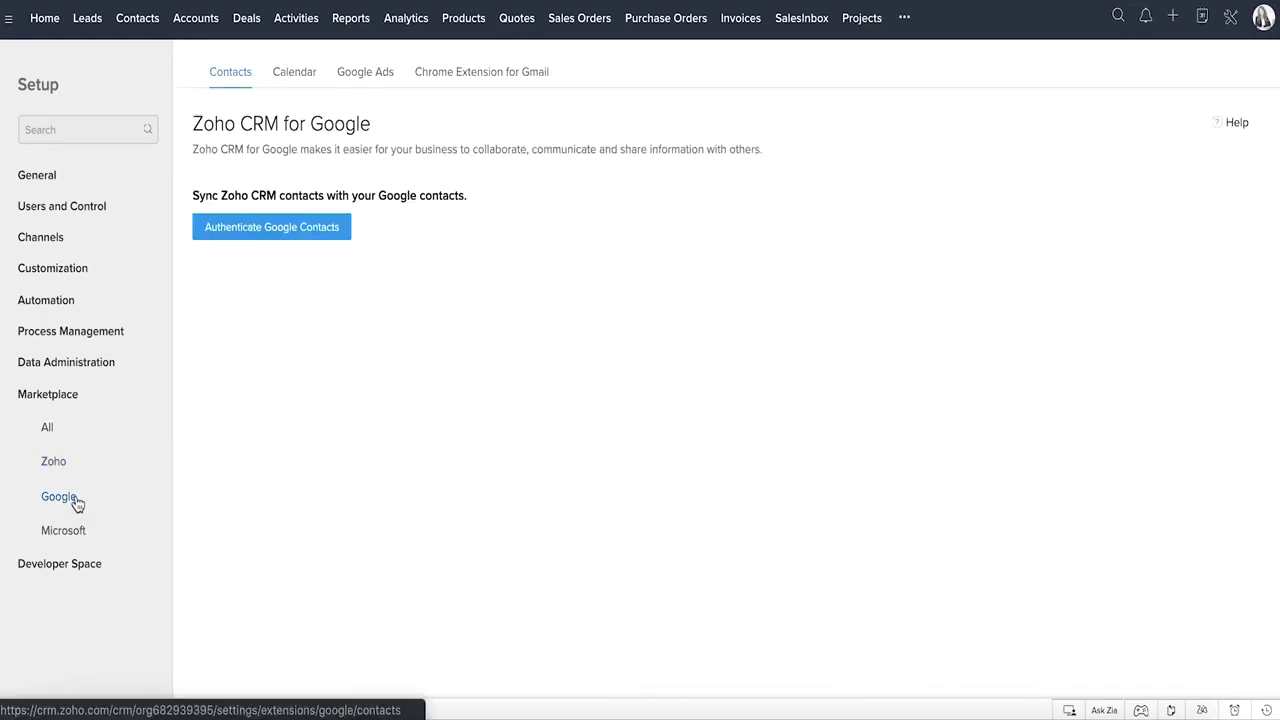
pyautogui.click(72, 538)
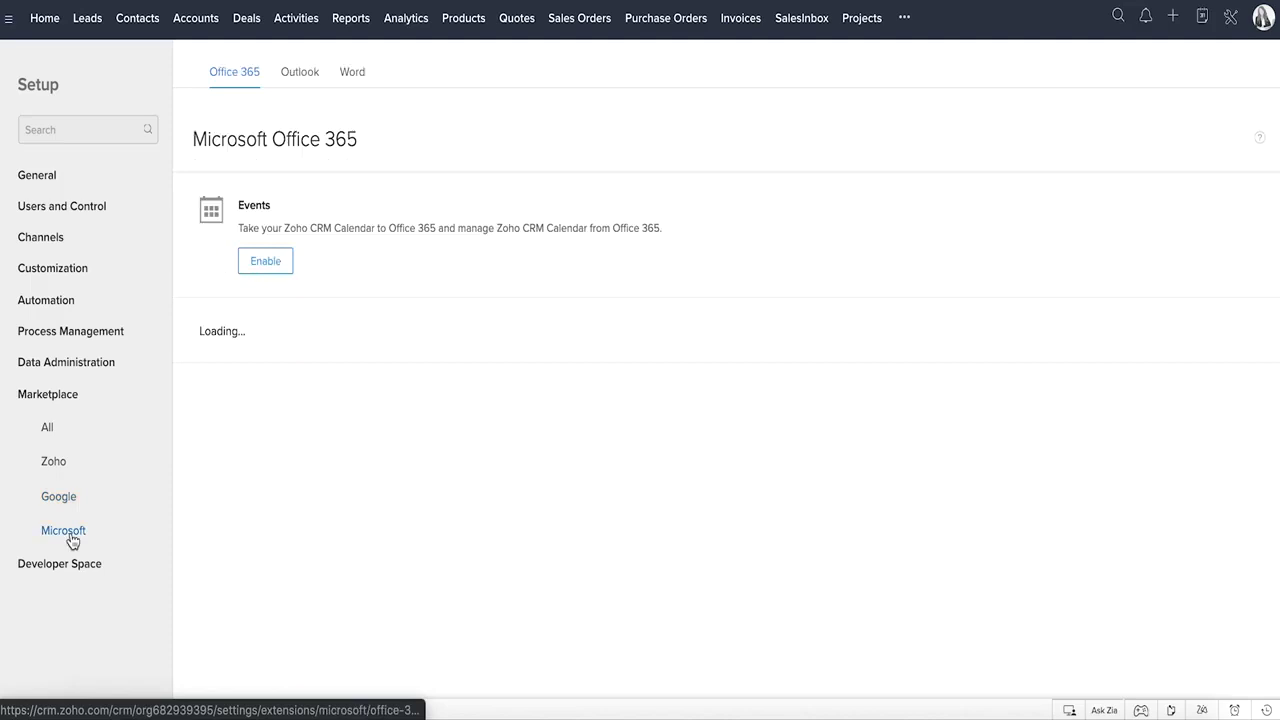